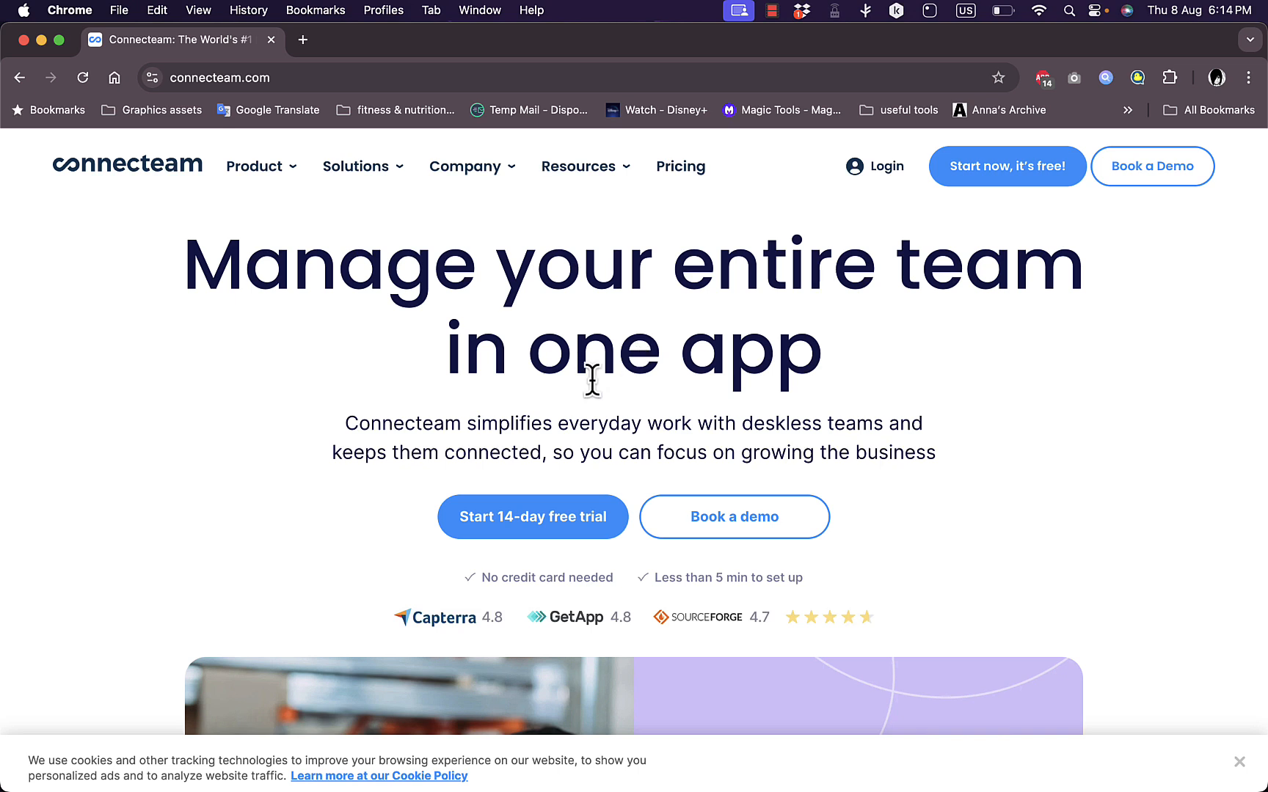
Look through the Connecteam homepage, including its feature sections, client testimonials, industries and learning resources
scroll(592, 378, "down", 3)
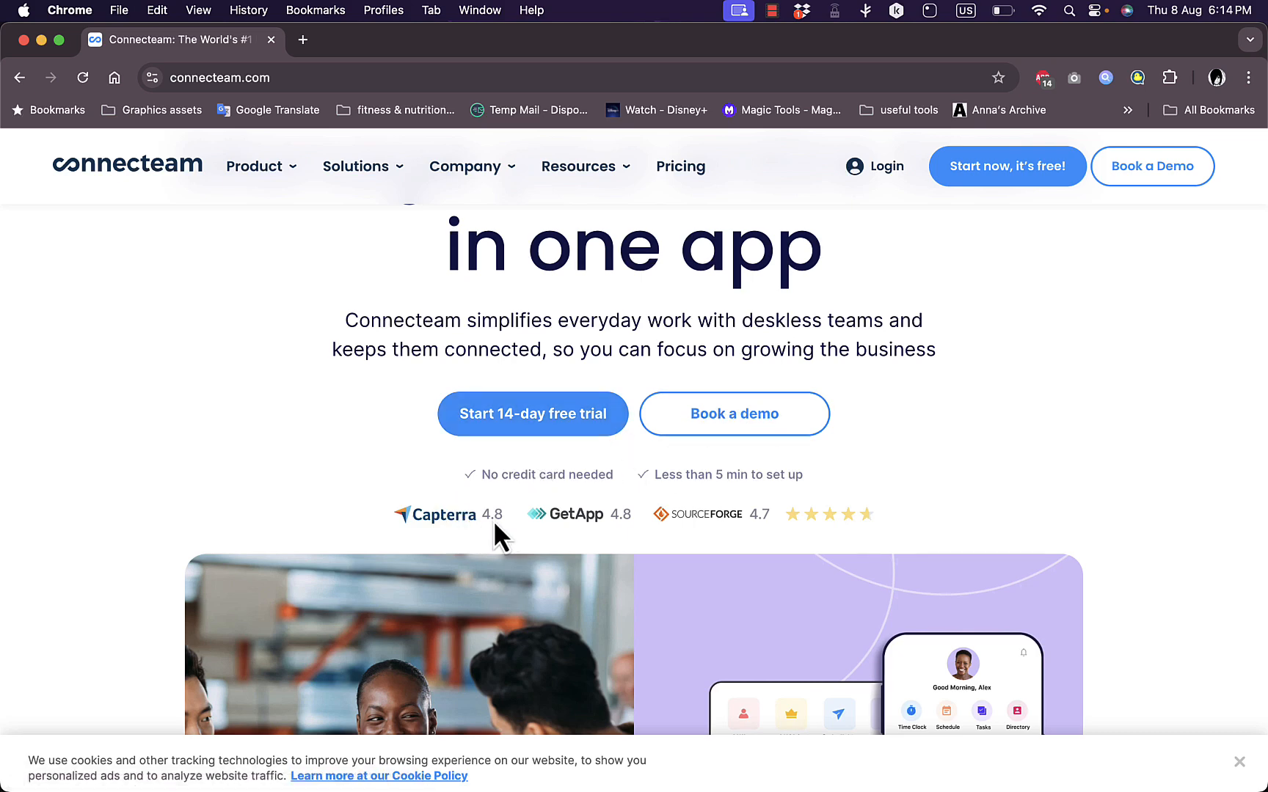
scroll(549, 536, "down", 5)
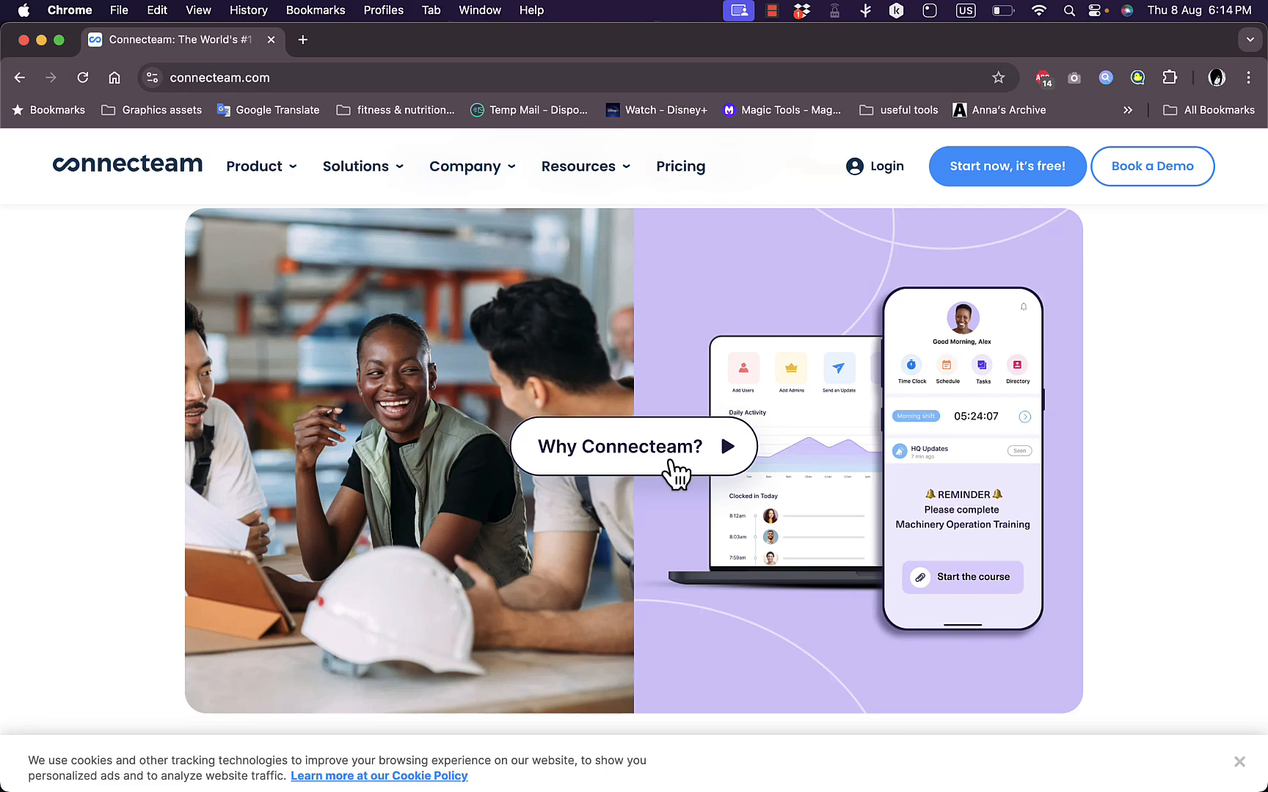
scroll(670, 461, "down", 10)
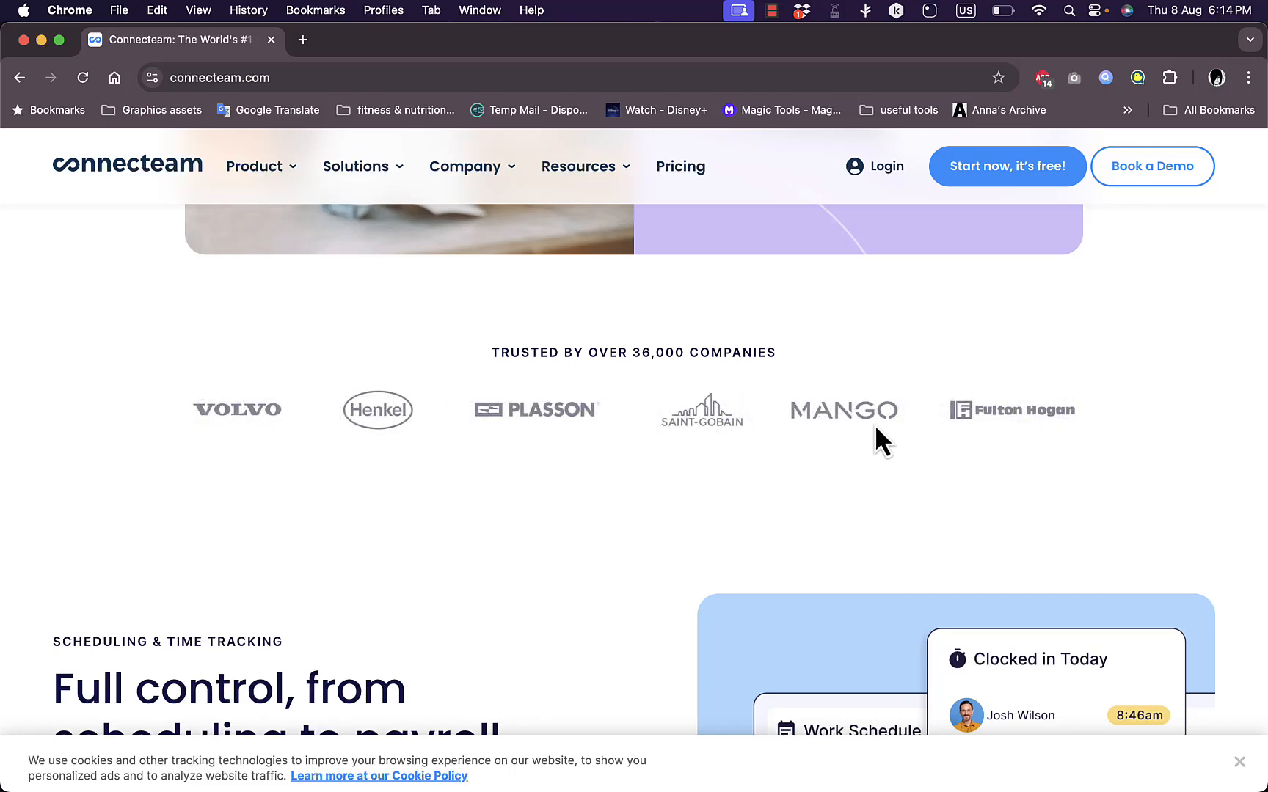
scroll(597, 534, "down", 7)
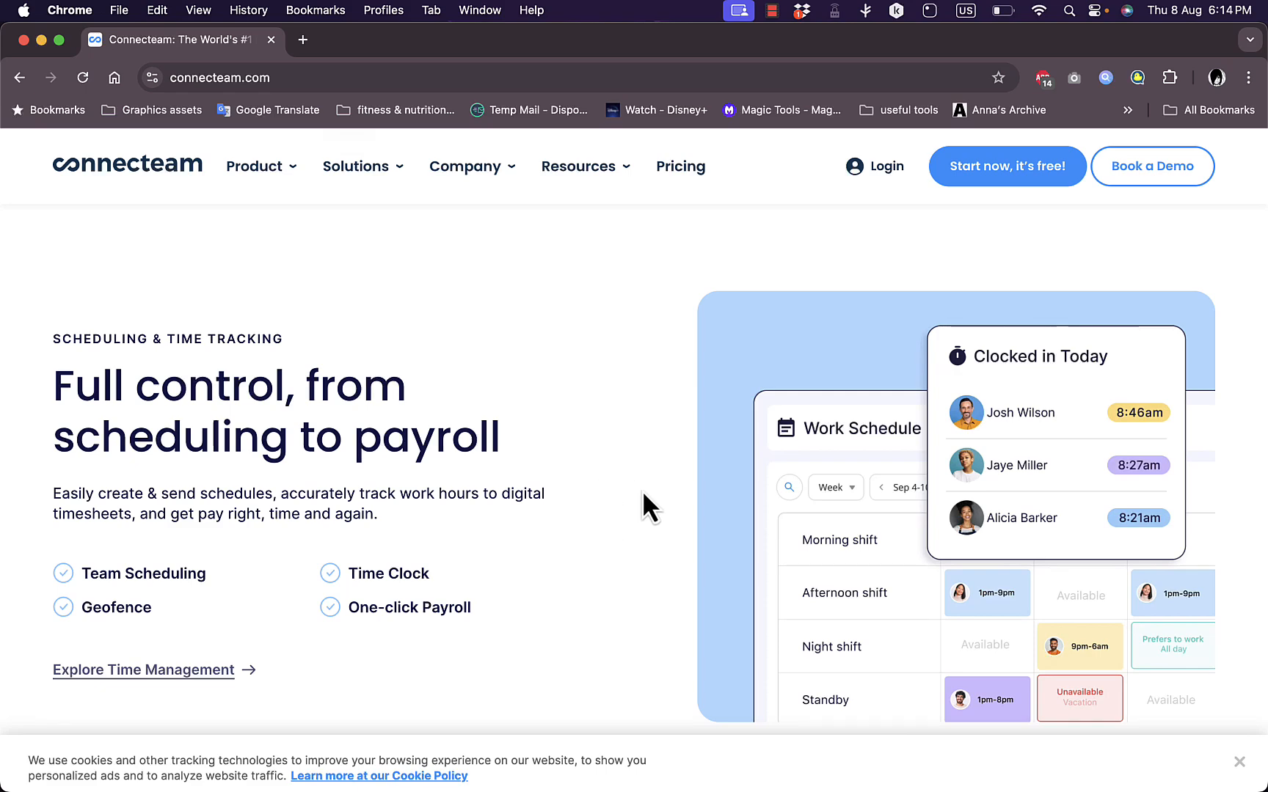
scroll(676, 506, "down", 12)
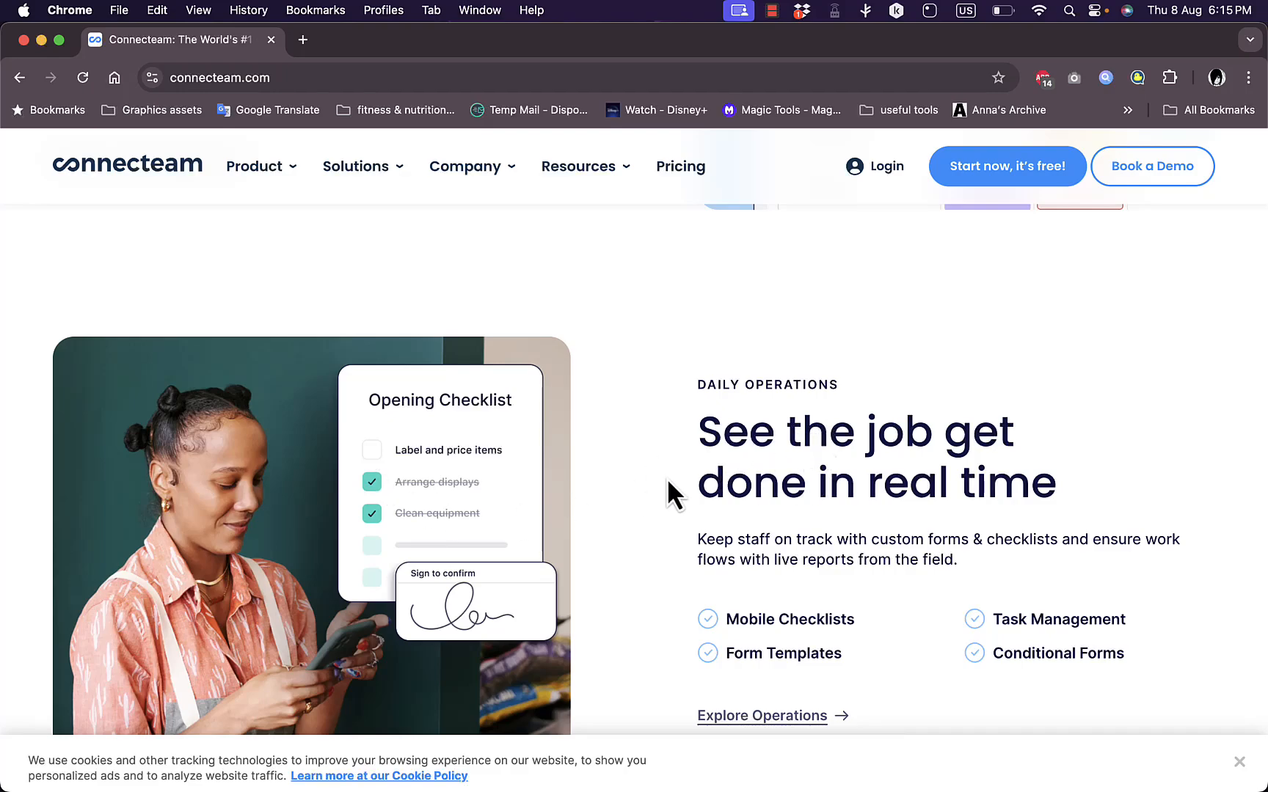
scroll(667, 477, "down", 14)
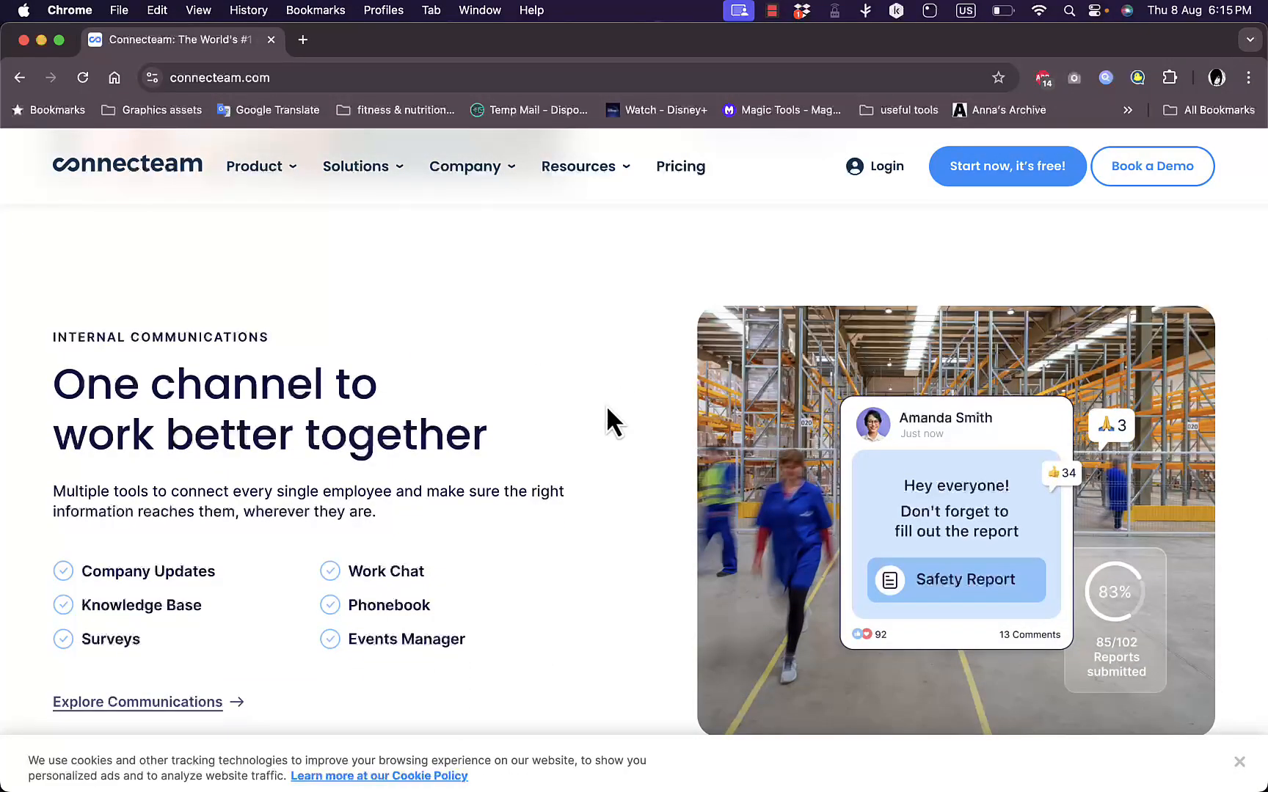
scroll(645, 426, "down", 10)
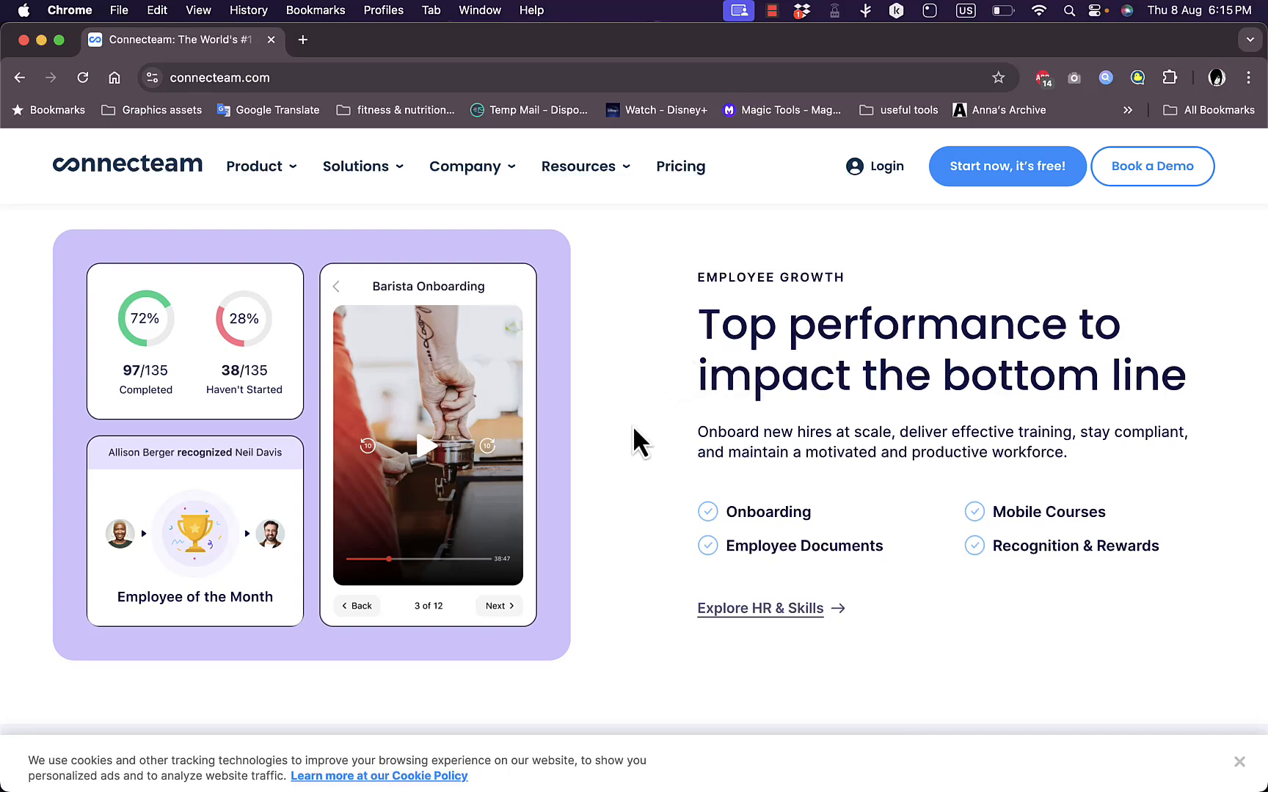
scroll(631, 430, "down", 6)
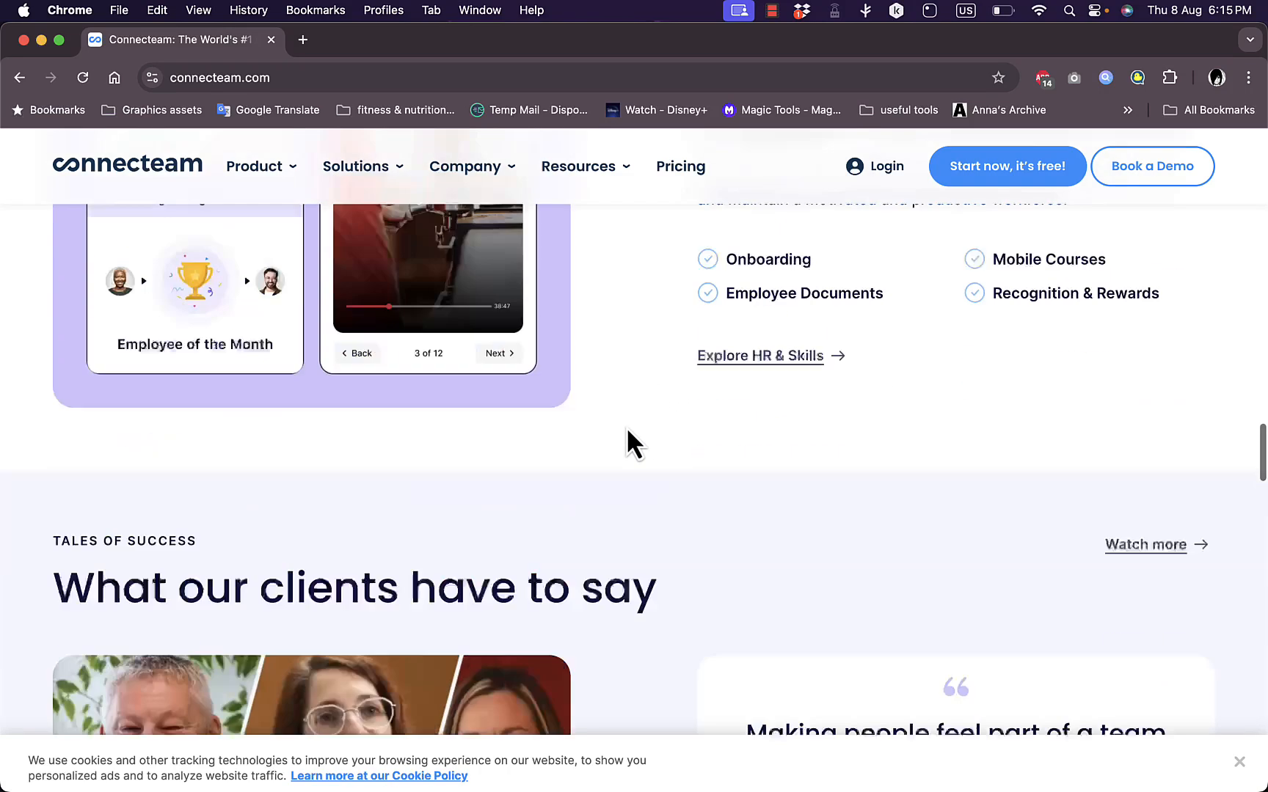
scroll(626, 440, "down", 5)
scroll(625, 440, "down", 1)
scroll(626, 440, "up", 1)
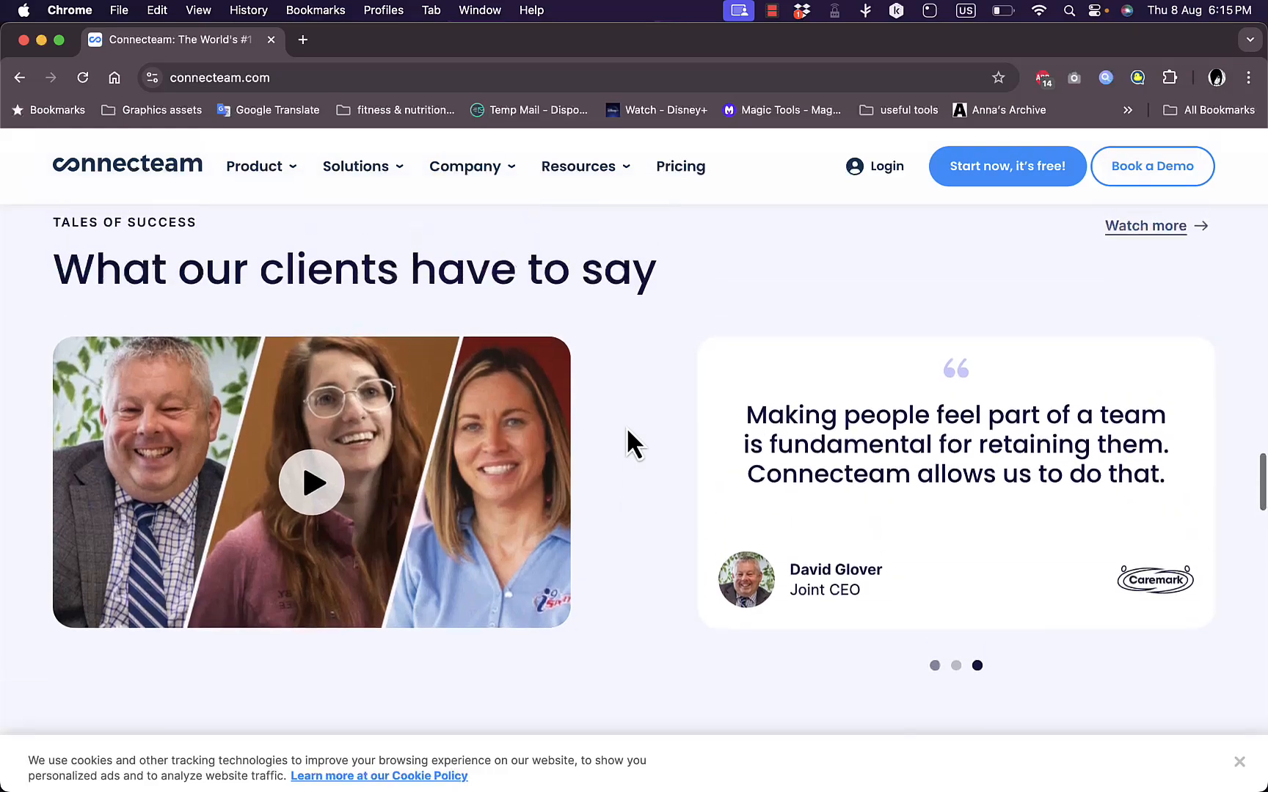
scroll(627, 430, "down", 5)
scroll(627, 430, "up", 2)
scroll(631, 431, "down", 6)
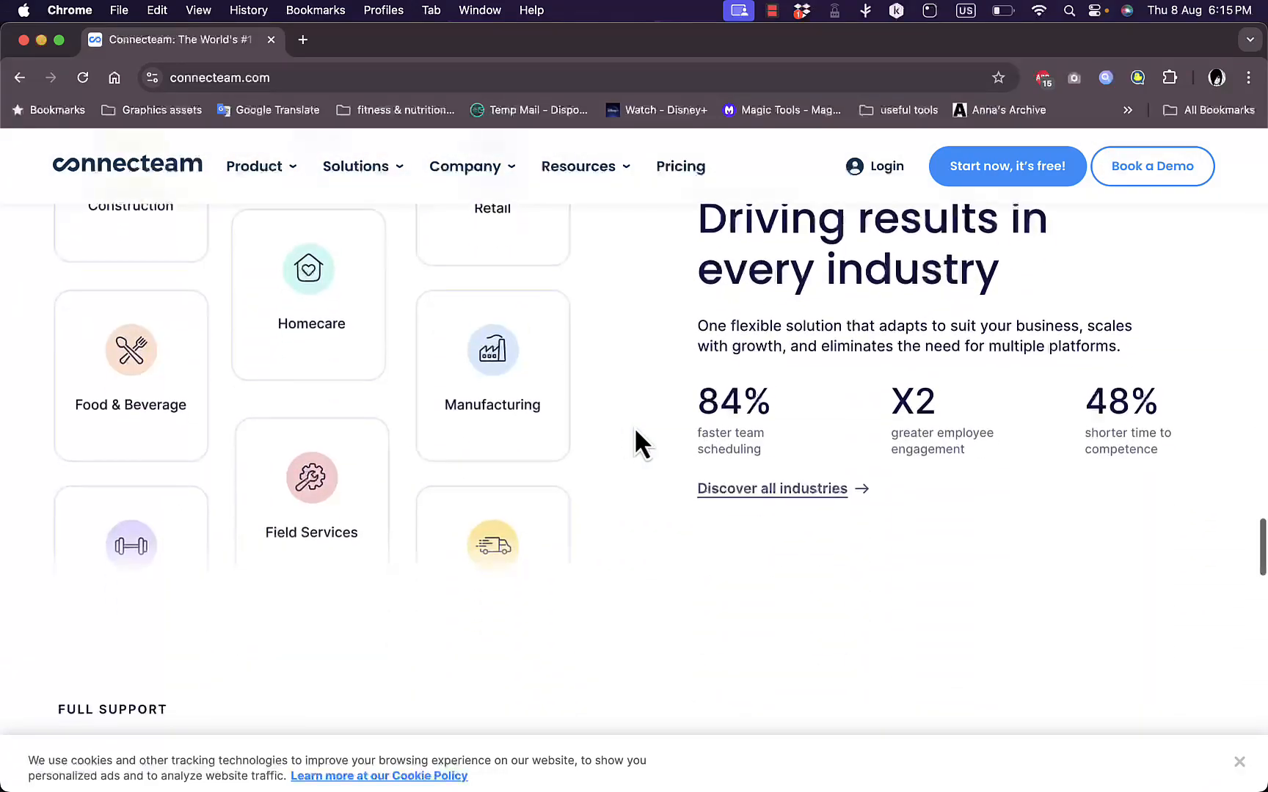
scroll(771, 415, "down", 20)
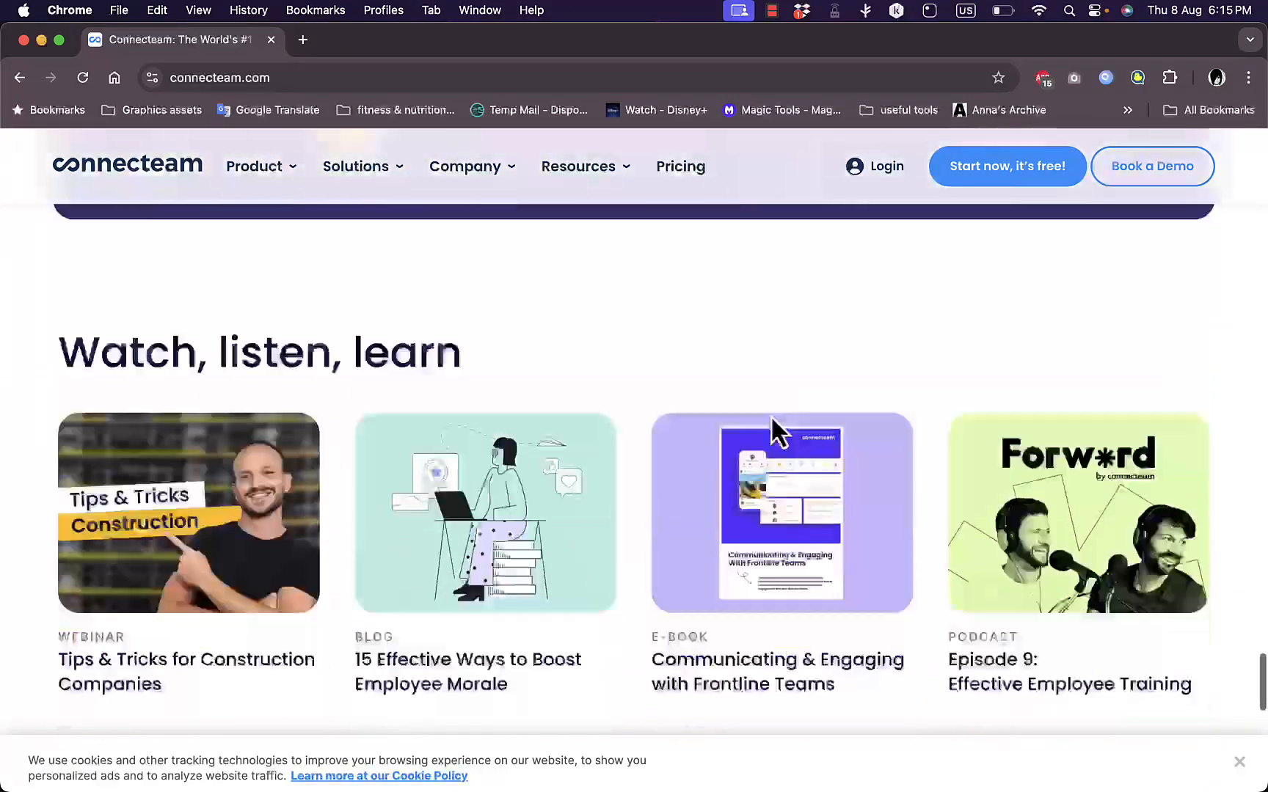
scroll(770, 416, "down", 8)
Open the Pricing page and examine the Operations hub's plan prices, plan highlights and Employee Time Clock feature comparison
scroll(771, 416, "up", 20)
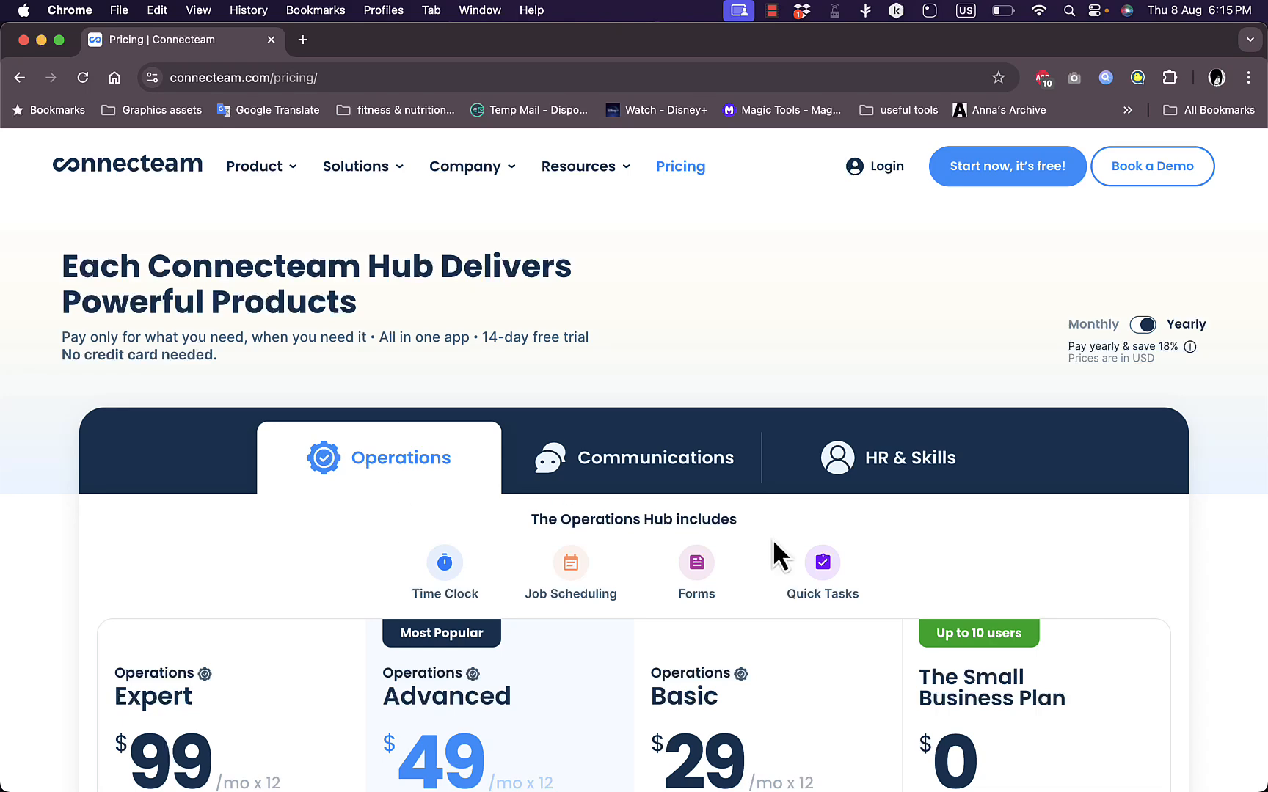
scroll(773, 538, "down", 4)
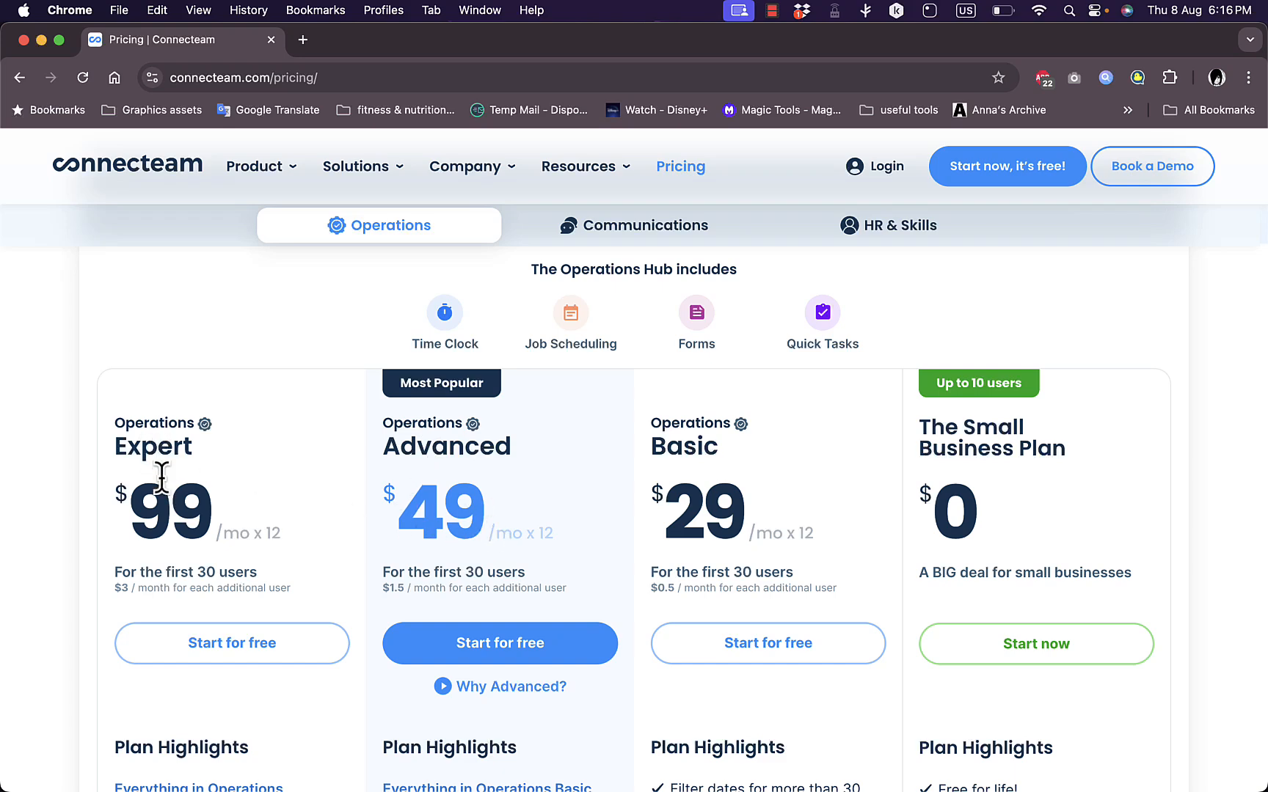
scroll(343, 546, "down", 2)
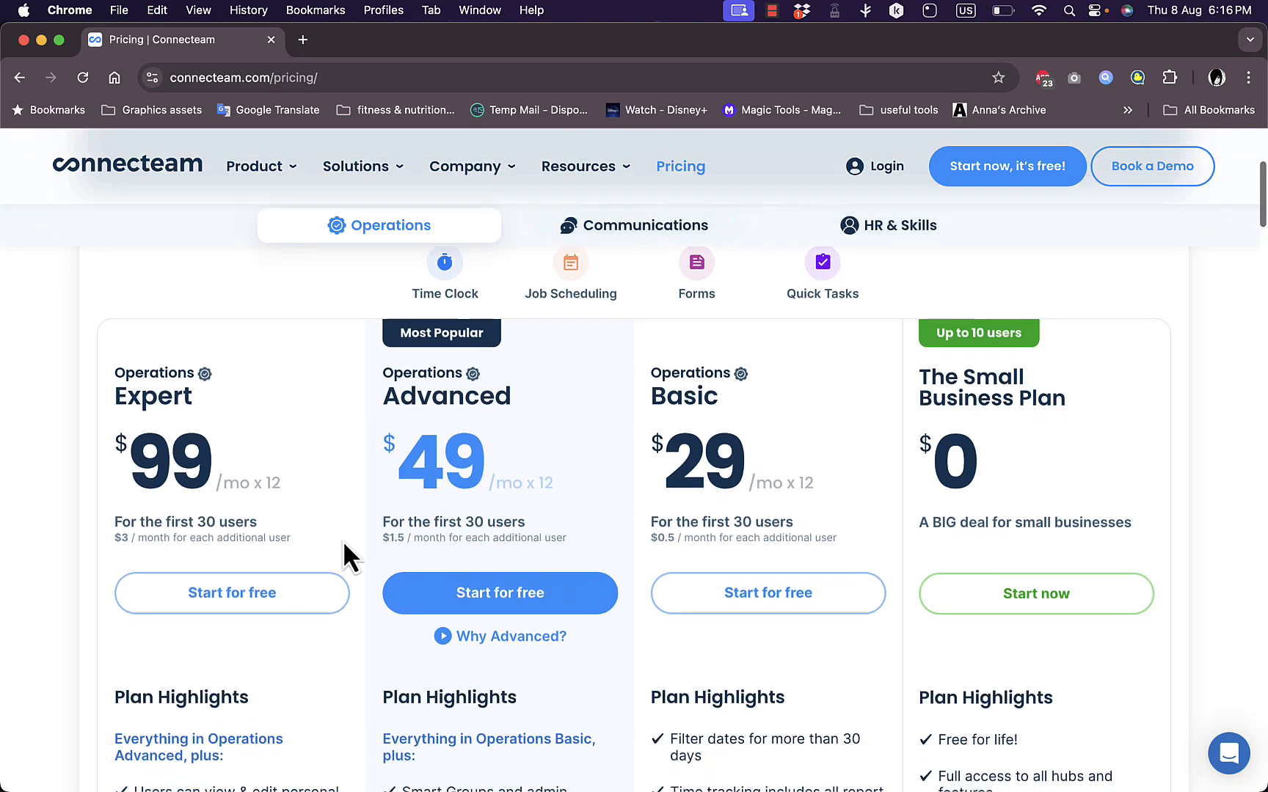
scroll(343, 540, "up", 2)
scroll(343, 540, "down", 15)
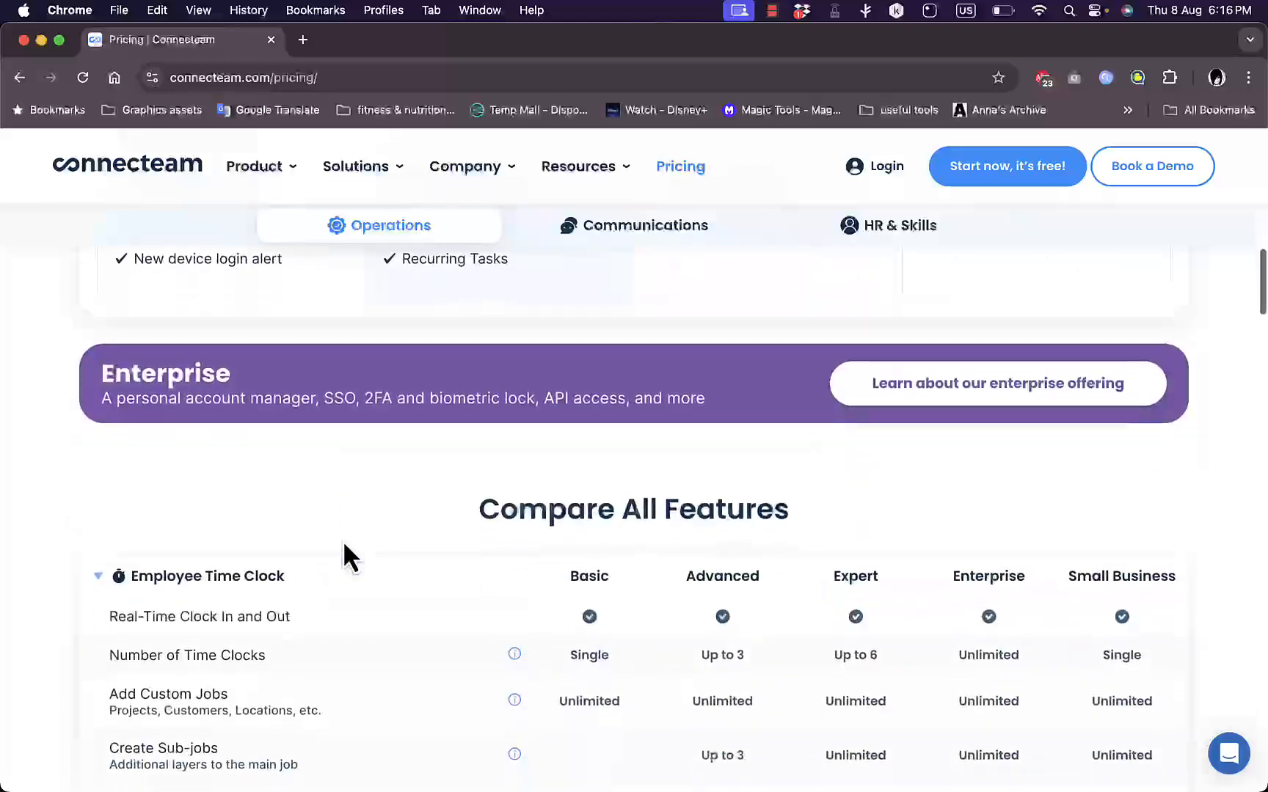
scroll(343, 540, "up", 12)
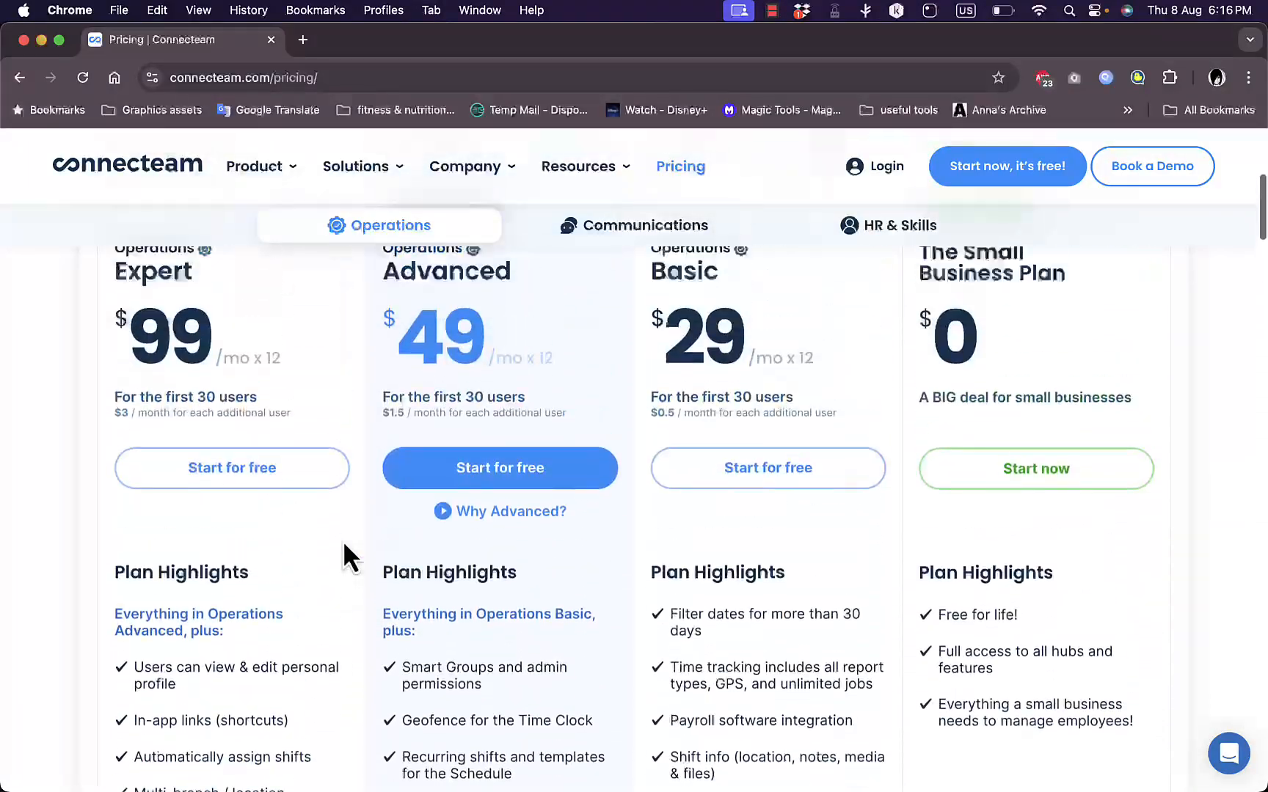
scroll(343, 540, "up", 1)
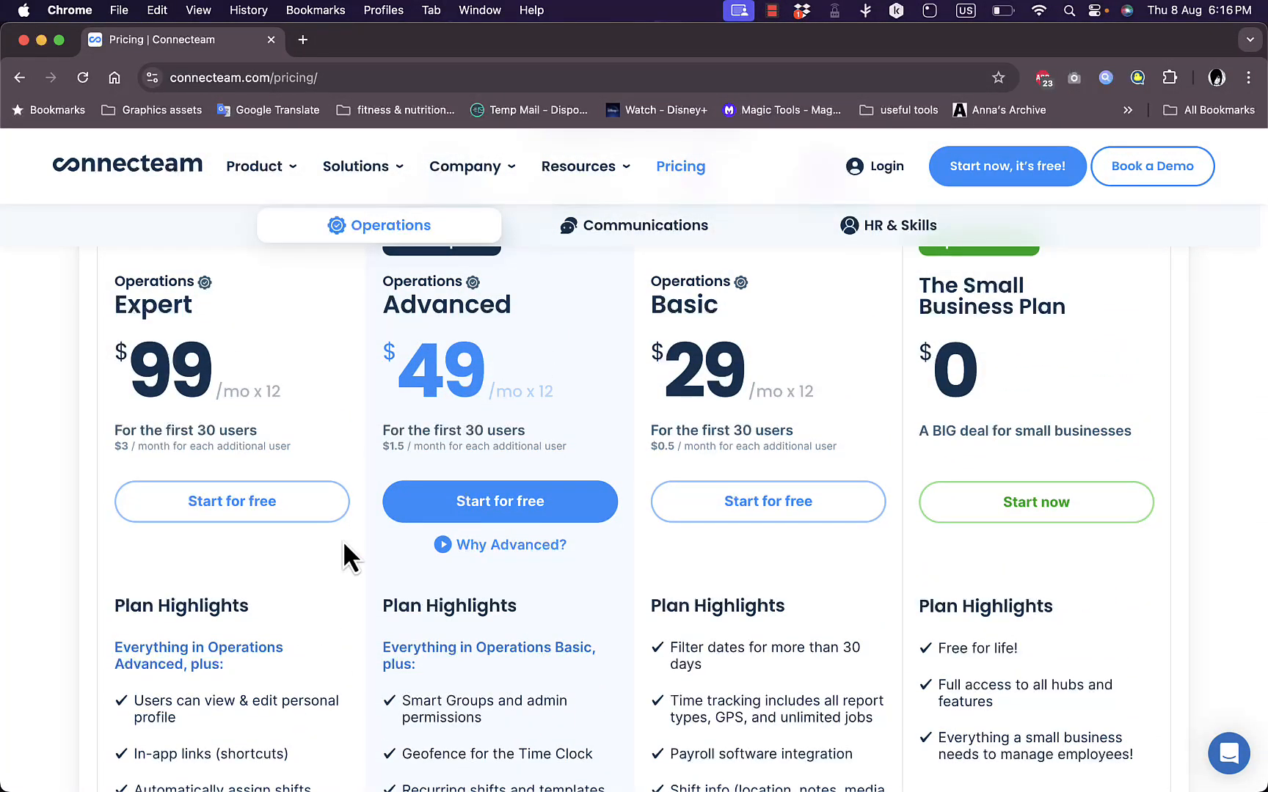
scroll(343, 540, "down", 10)
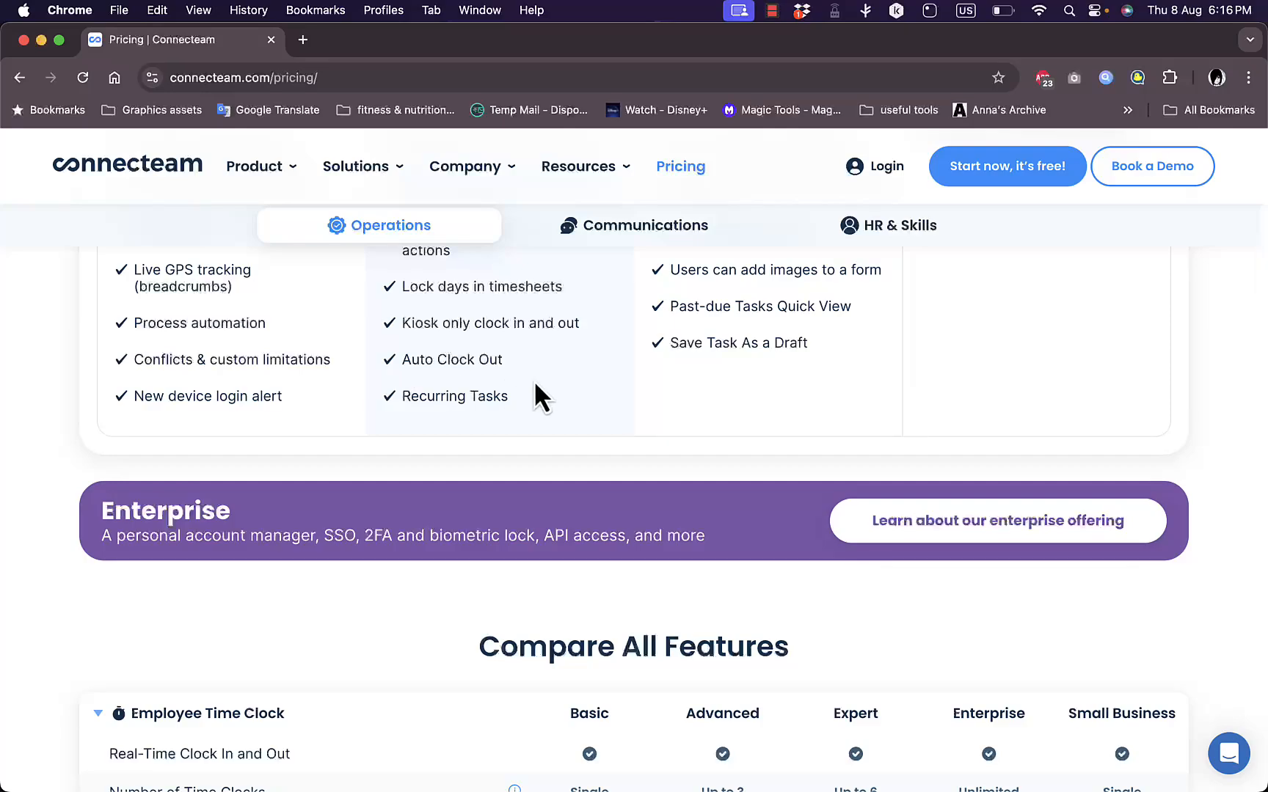
scroll(489, 368, "down", 15)
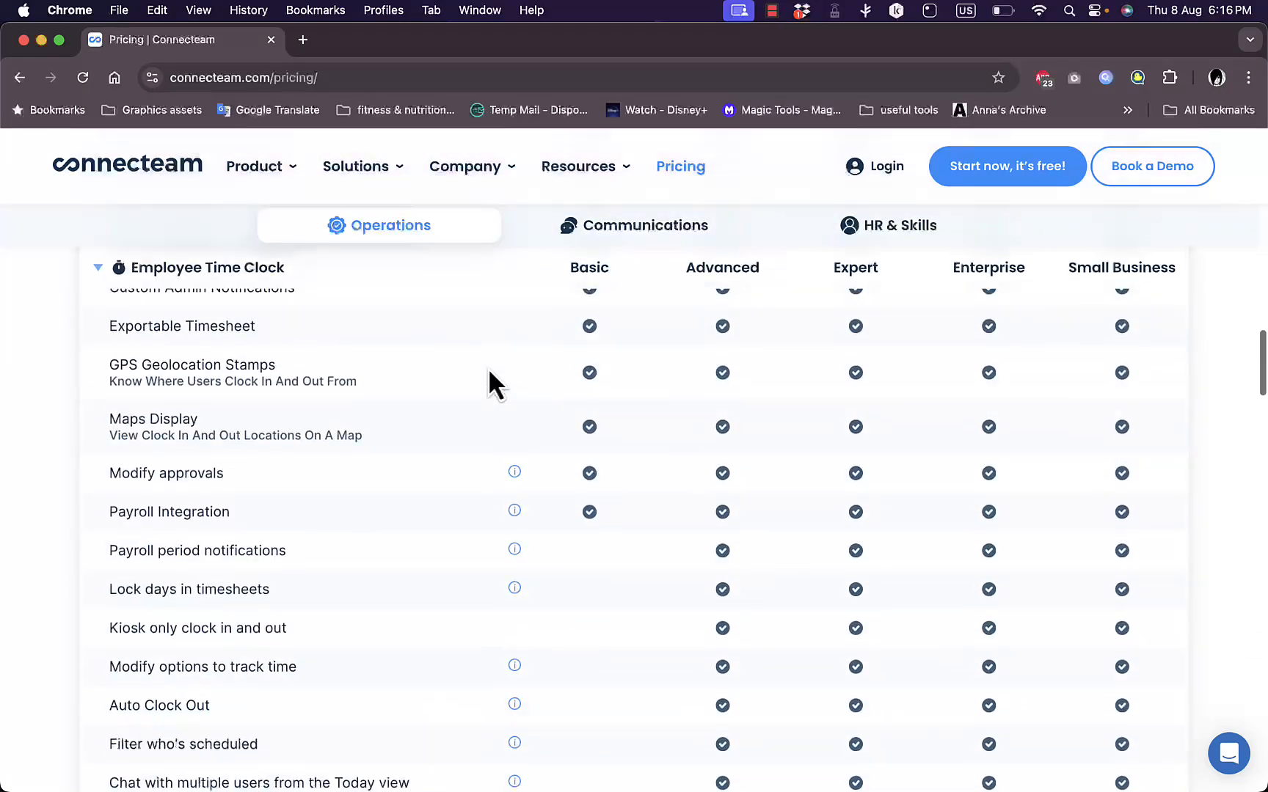
scroll(489, 368, "down", 5)
scroll(489, 368, "up", 20)
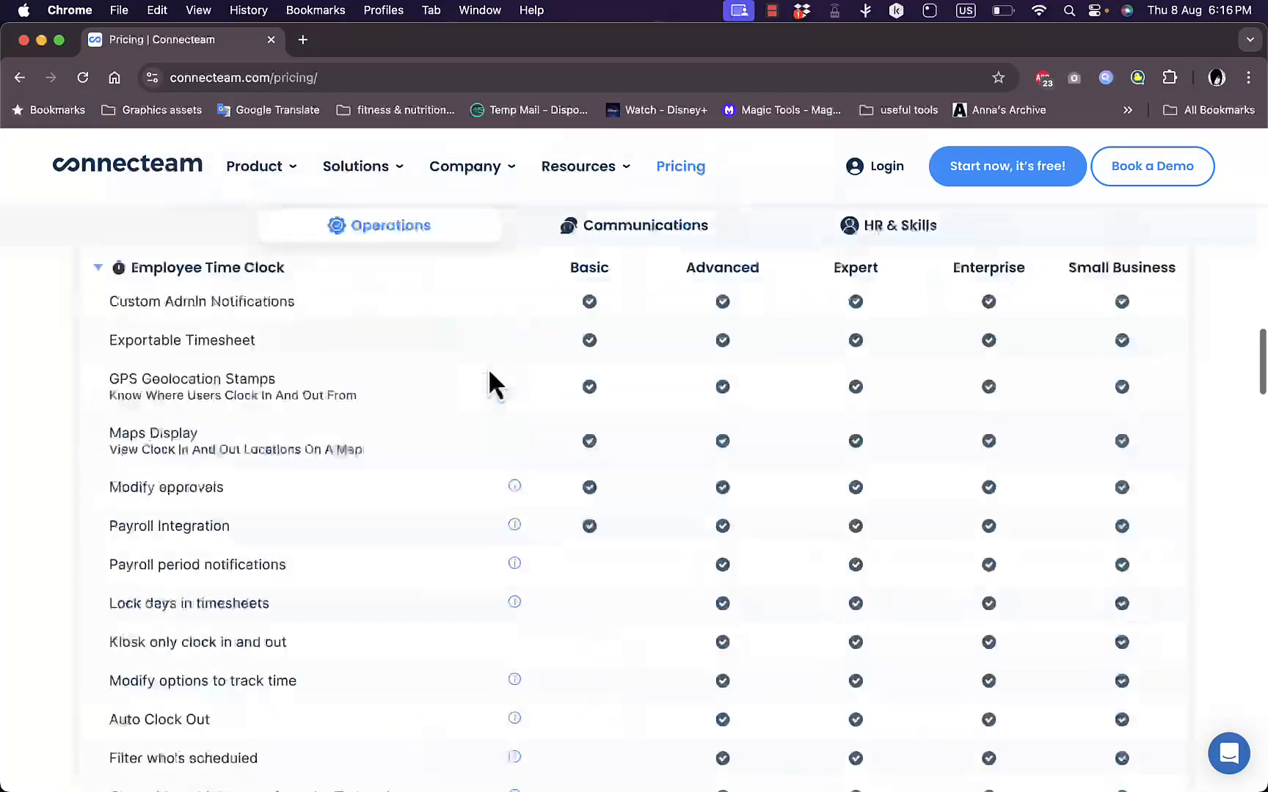
Review the plans and included features of the Communications and HR & Skills hubs, and return to the Operations hub
left_click(622, 450)
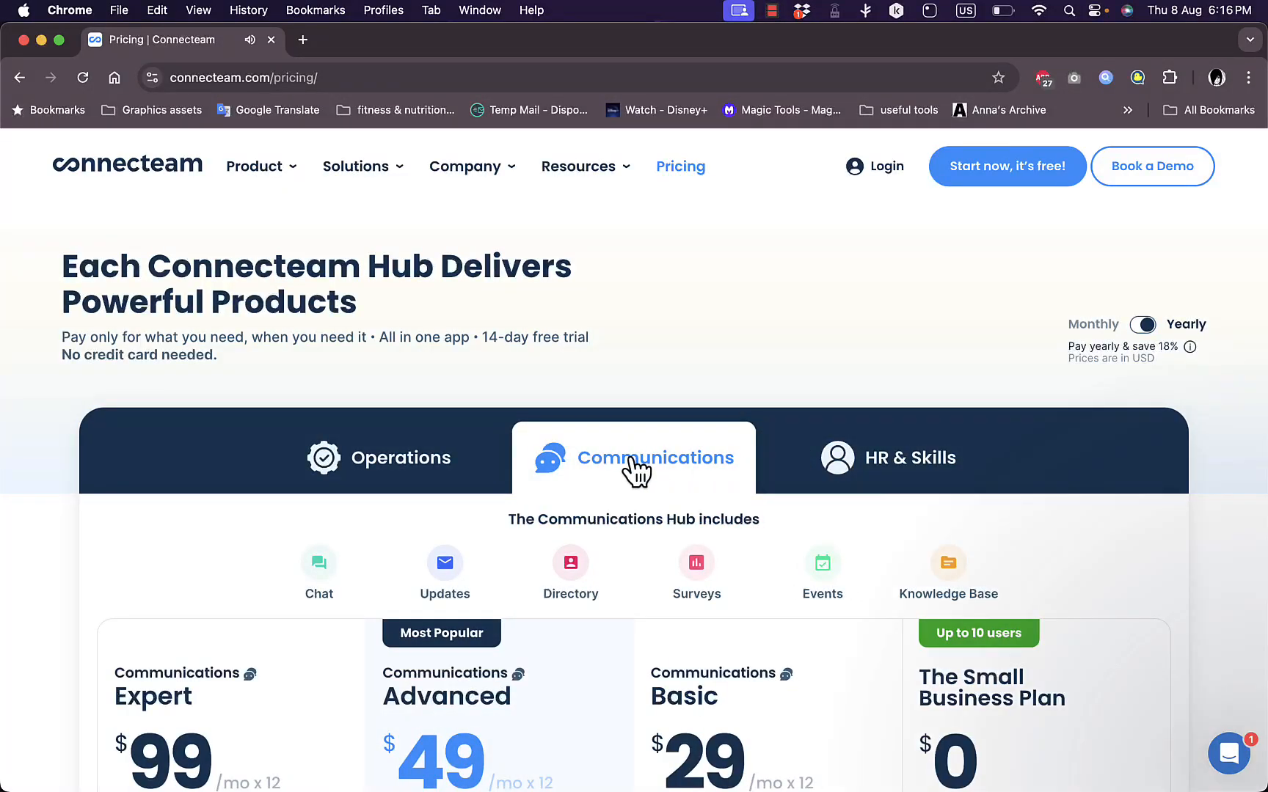
left_click(881, 462)
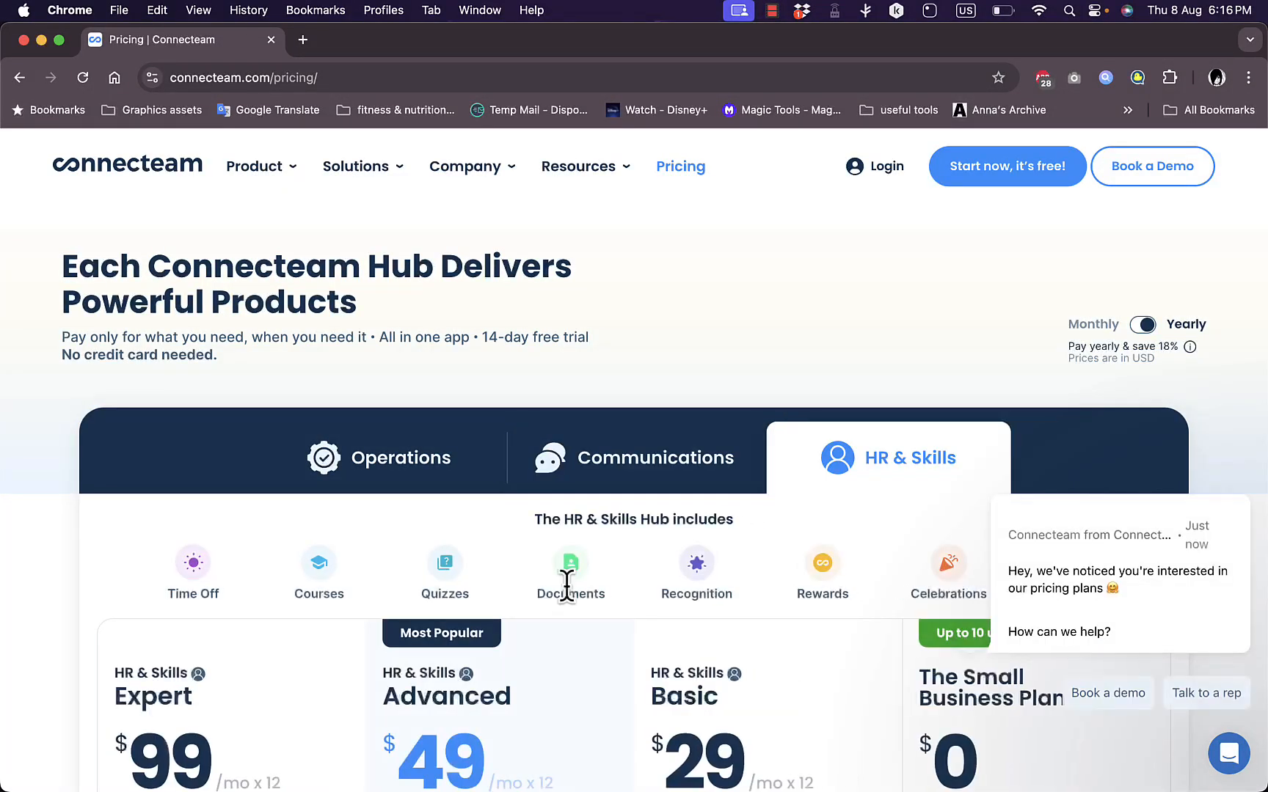
scroll(568, 587, "down", 2)
scroll(567, 588, "down", 10)
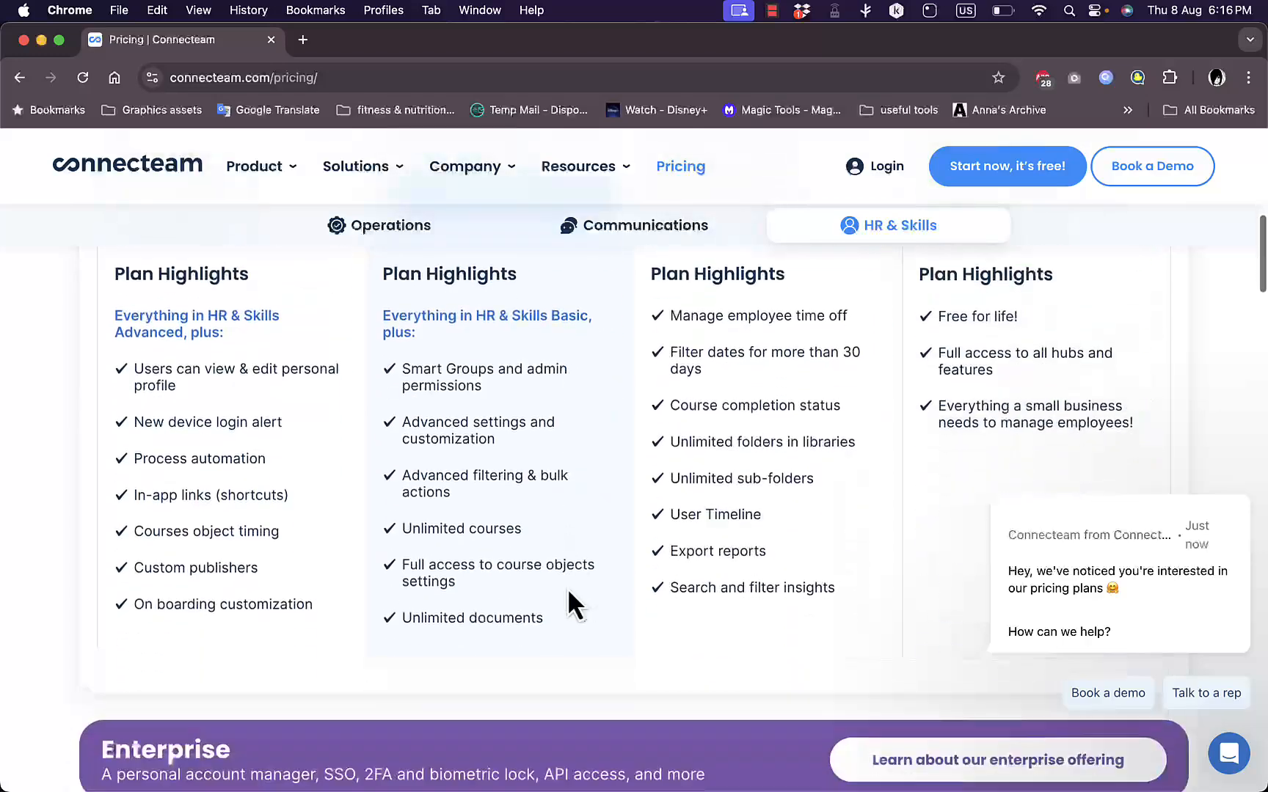
scroll(680, 547, "up", 5)
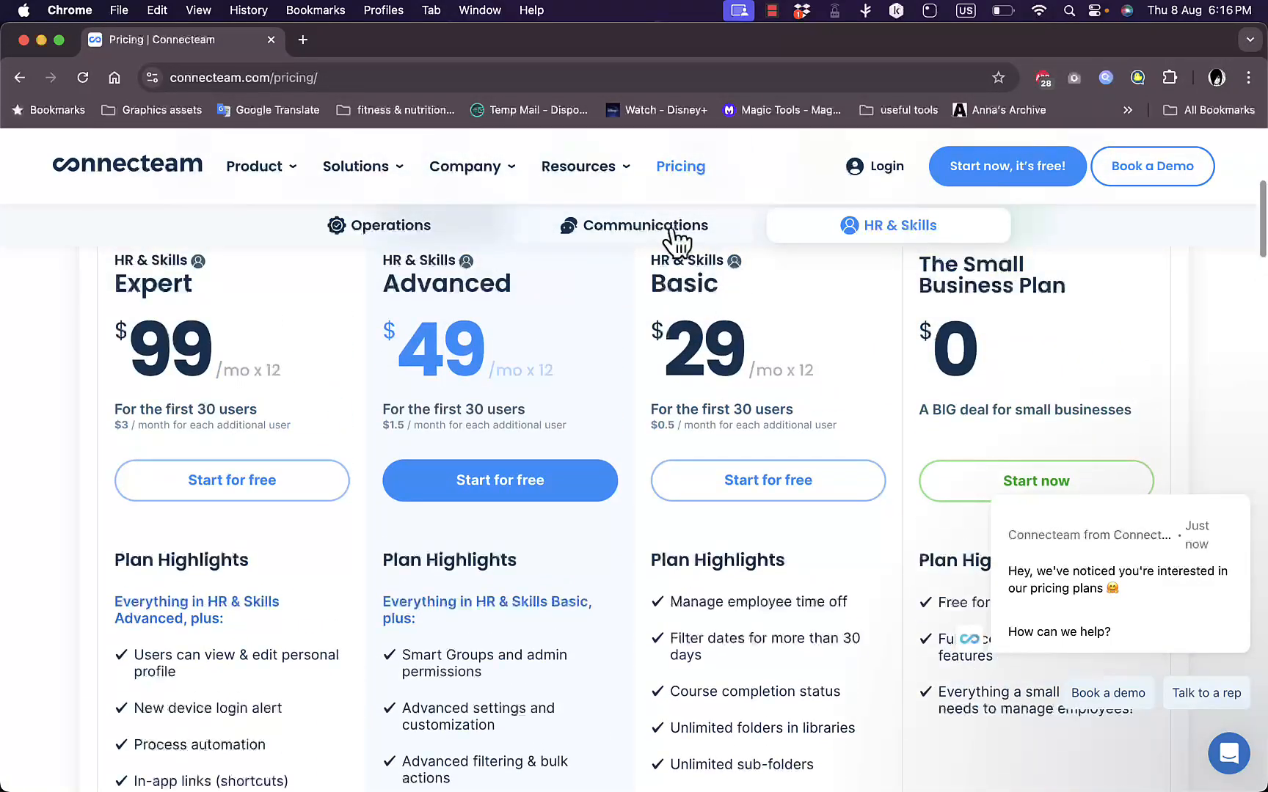
left_click(667, 238)
left_click(440, 239)
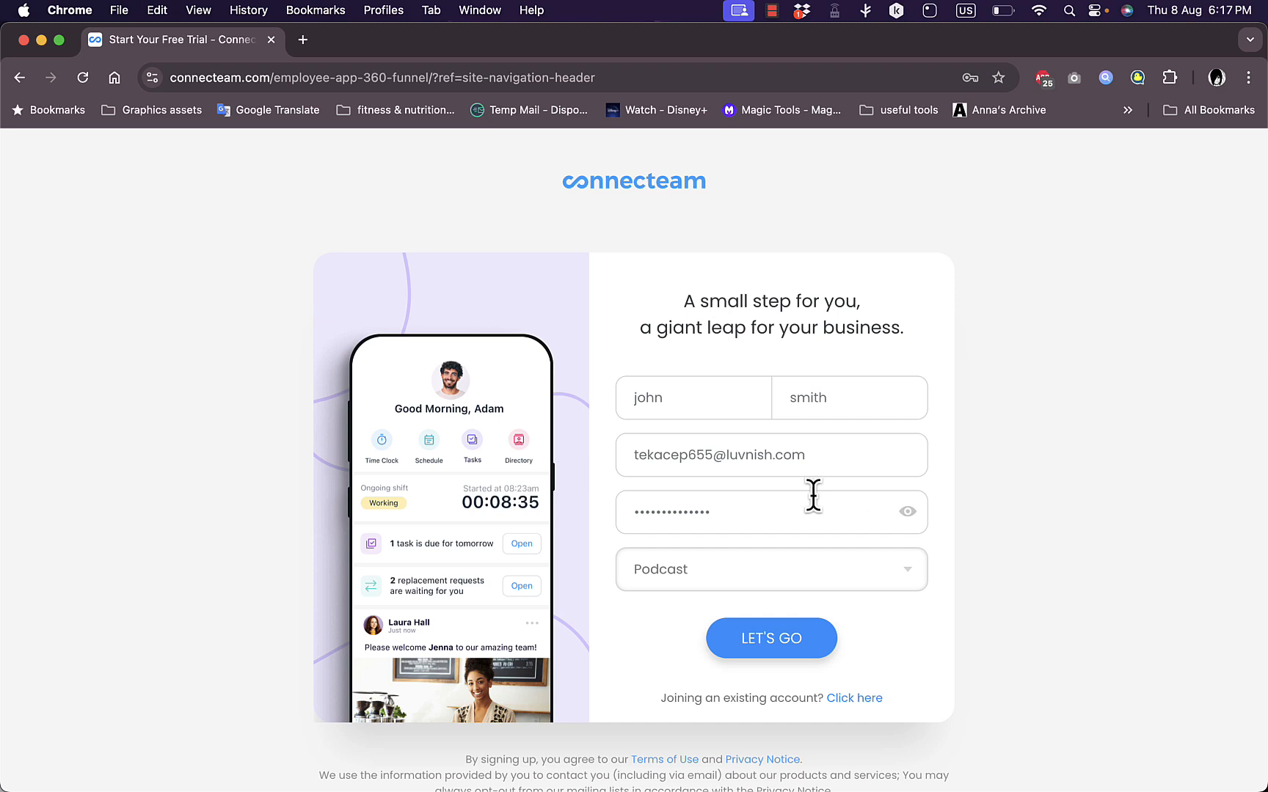
Check the referral source options, keep Podcast selected, and submit the free-trial sign-up form
left_click(774, 575)
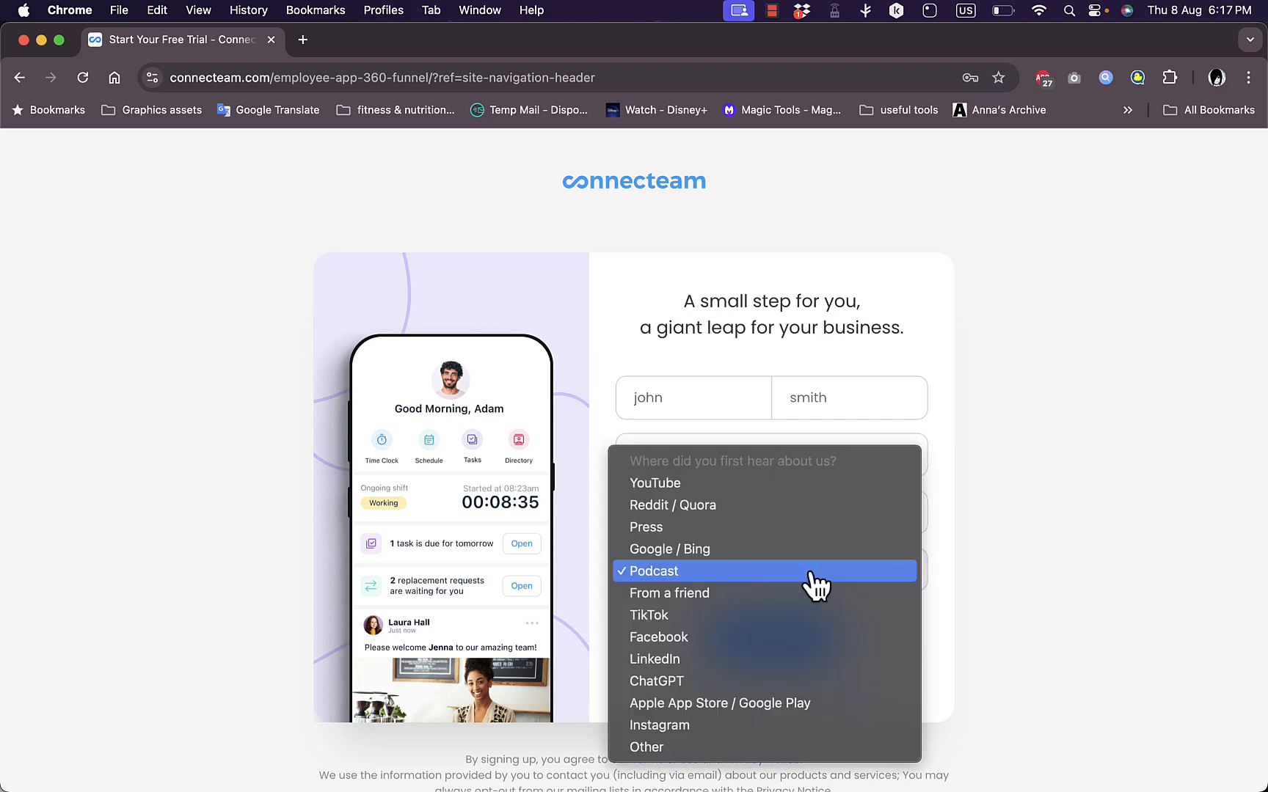
left_click(970, 565)
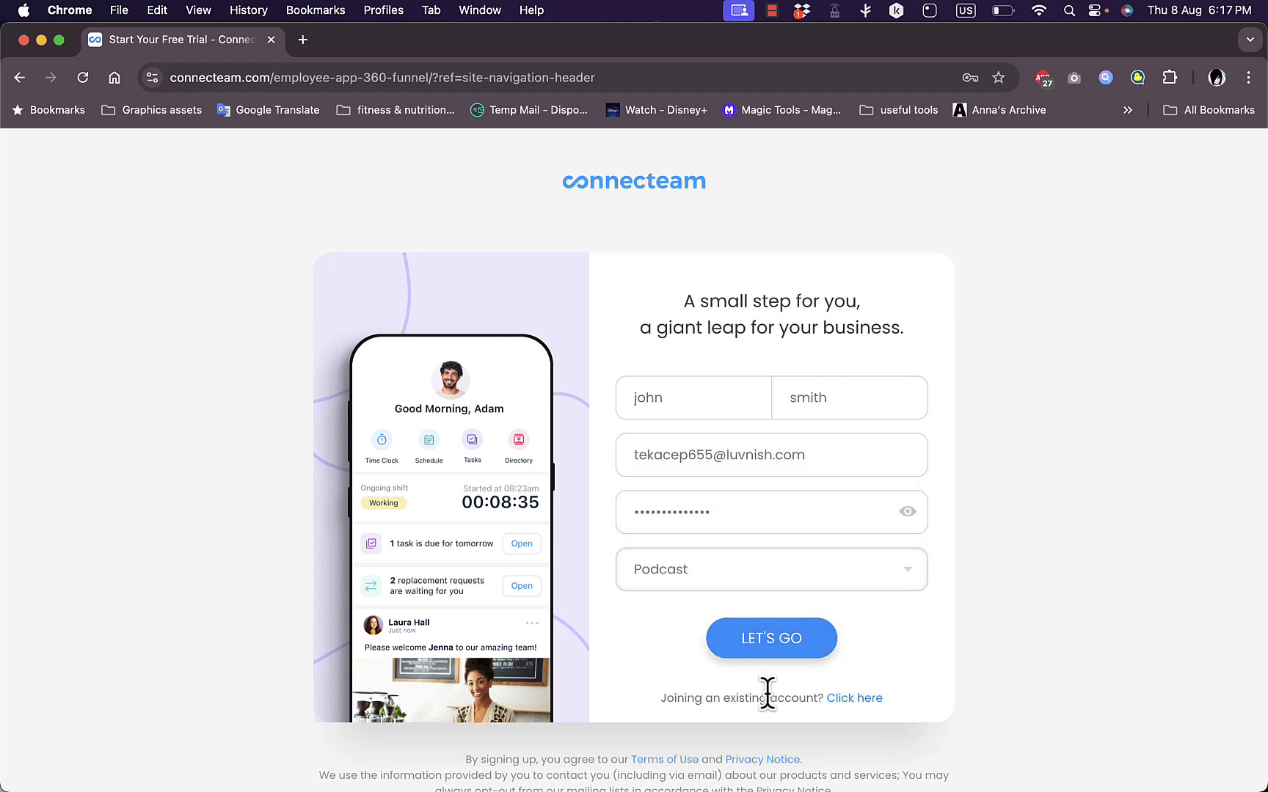
left_click(796, 642)
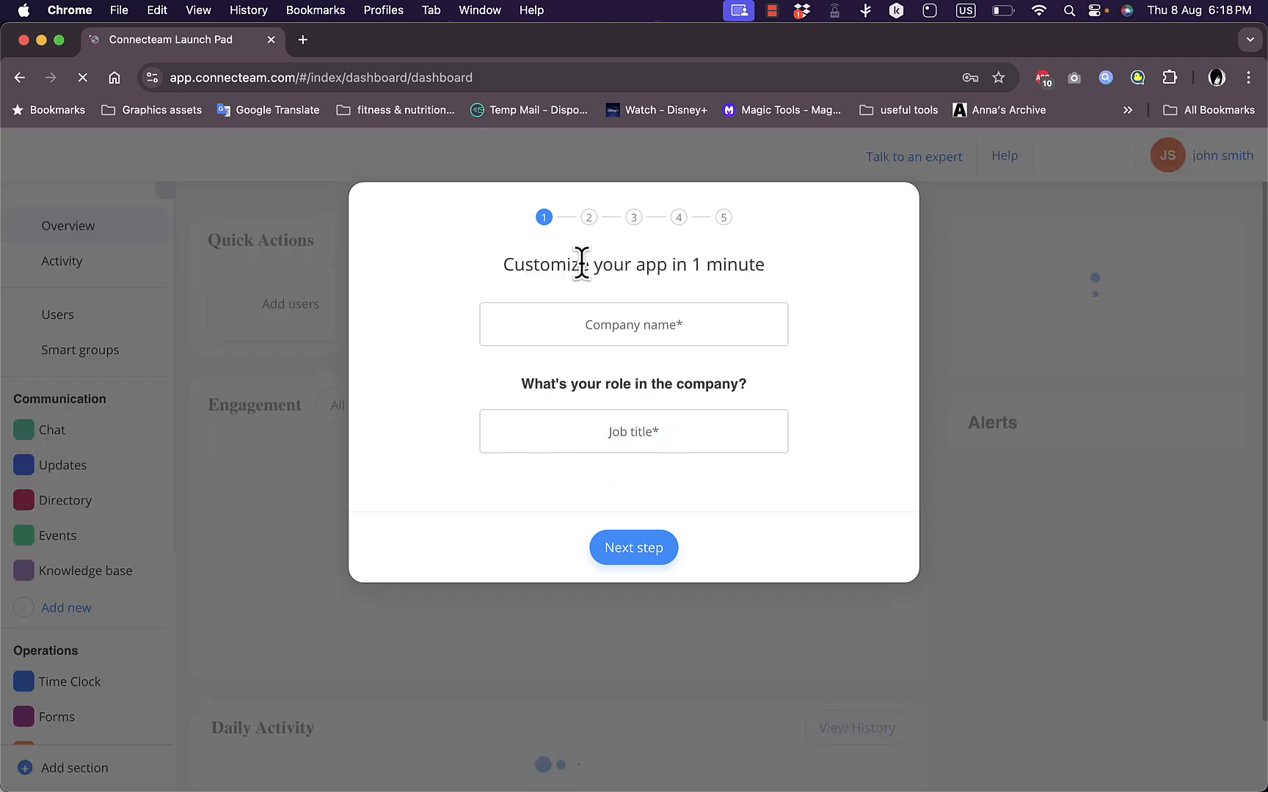
Enter howtosimple as the company name and manager as the job title, and continue the setup
left_click(621, 324)
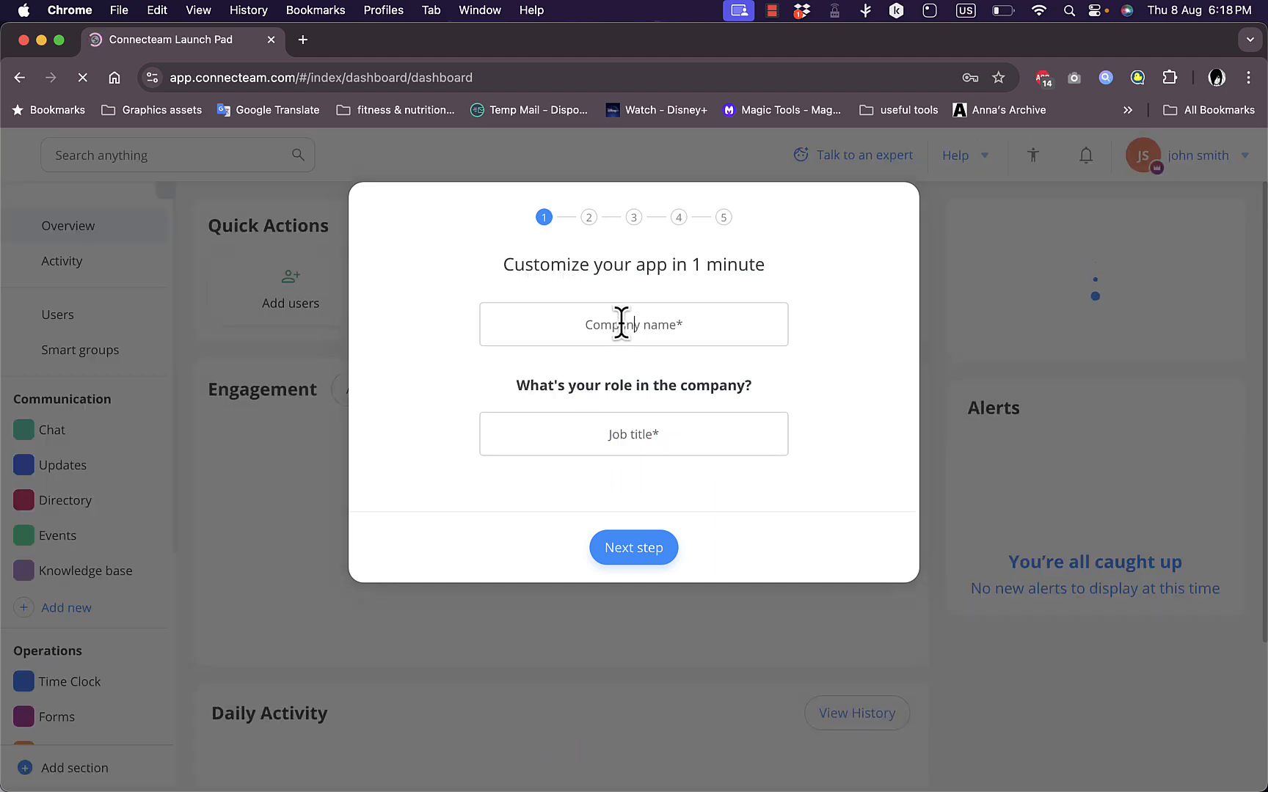
type("howtosimple")
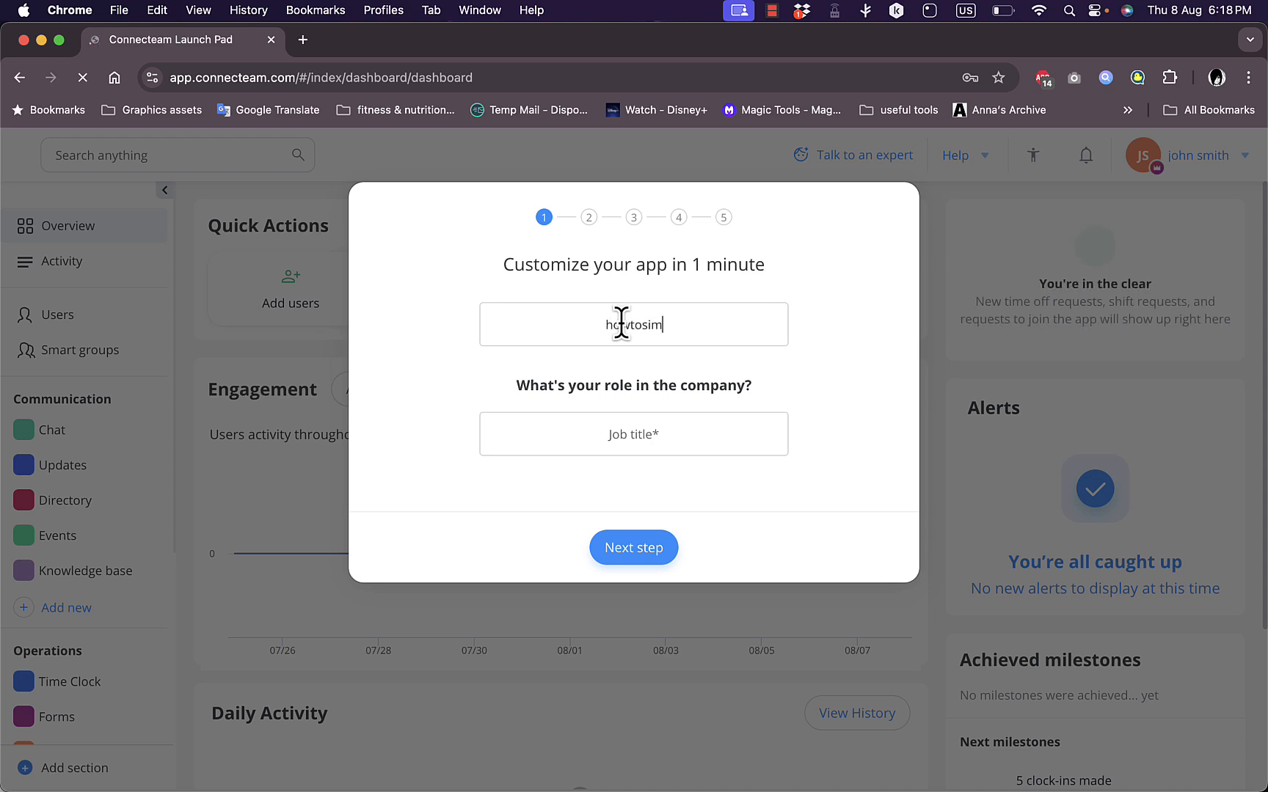
left_click(615, 434)
type("manager")
key("Return")
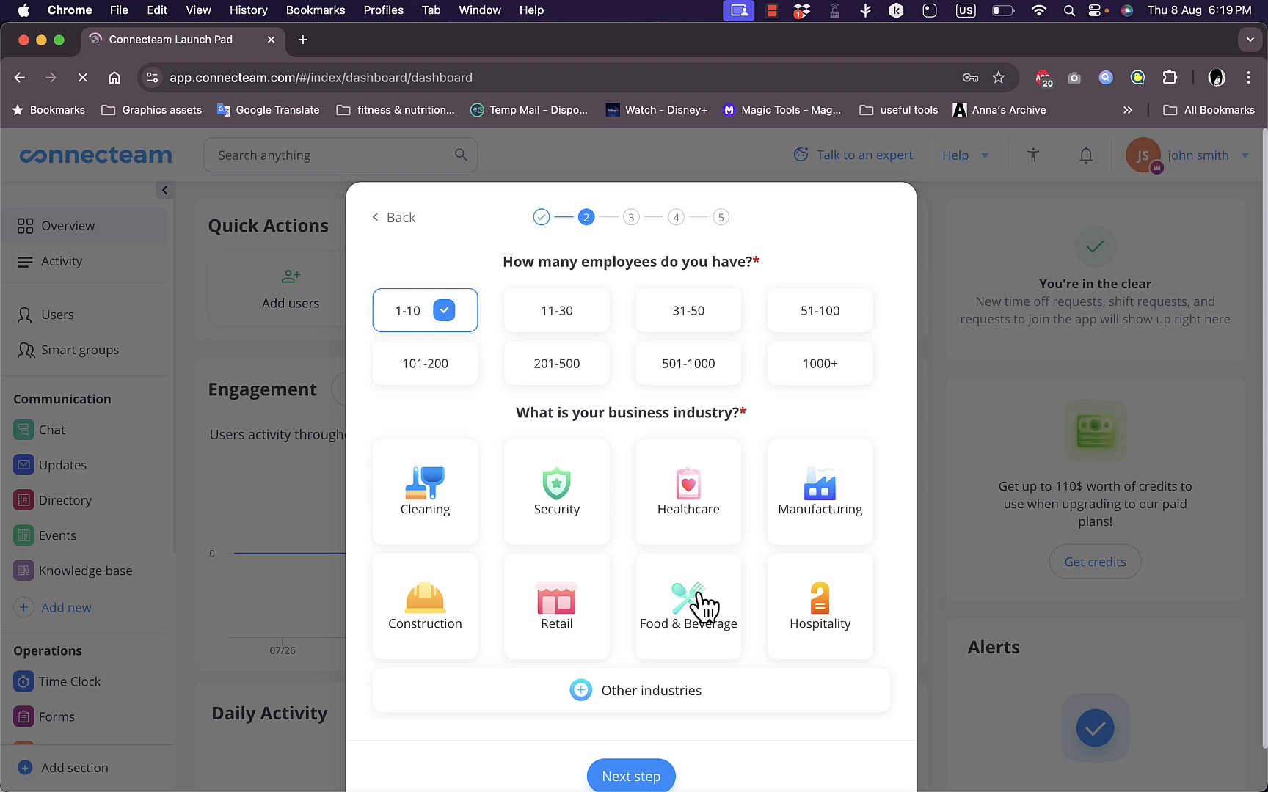
Complete the business profile with 1-10 employees and Food & Beverage, and add the Schedule, Task management and Training & Onboarding features
left_click(701, 604)
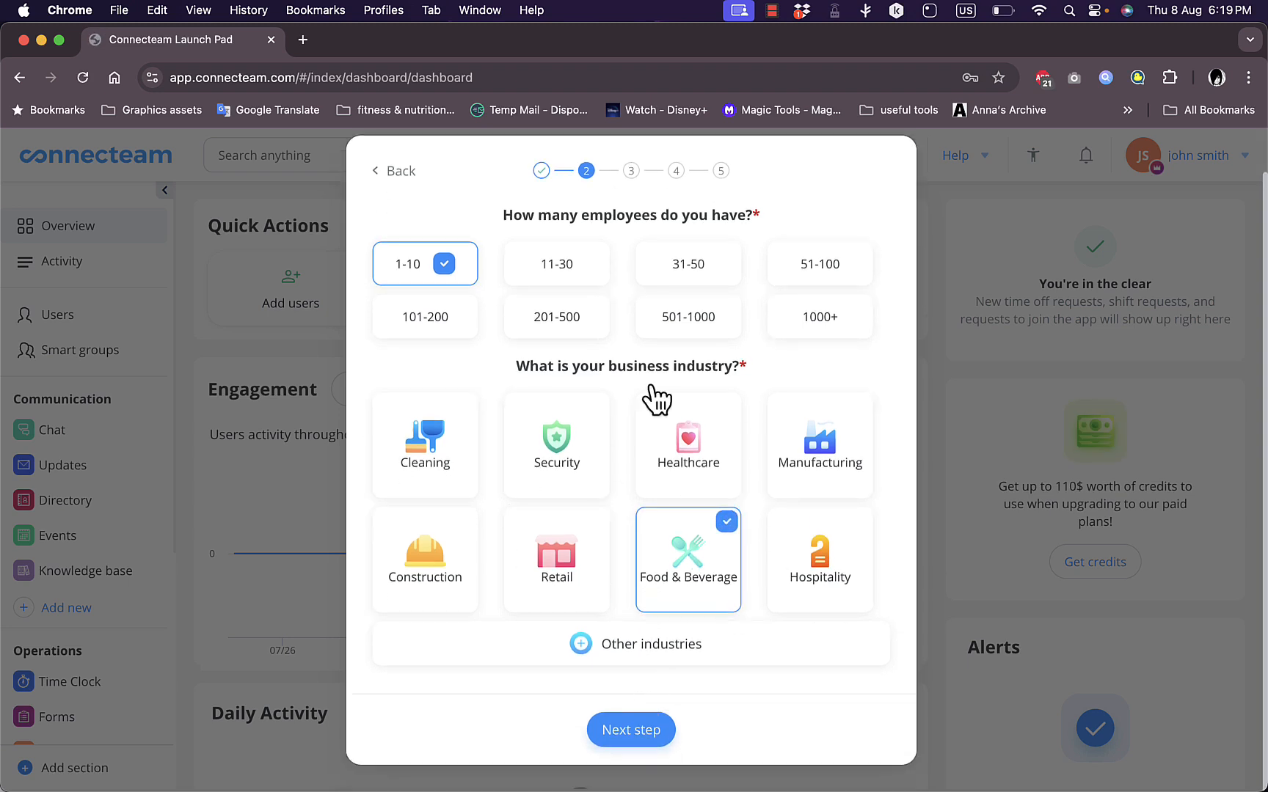
left_click(632, 730)
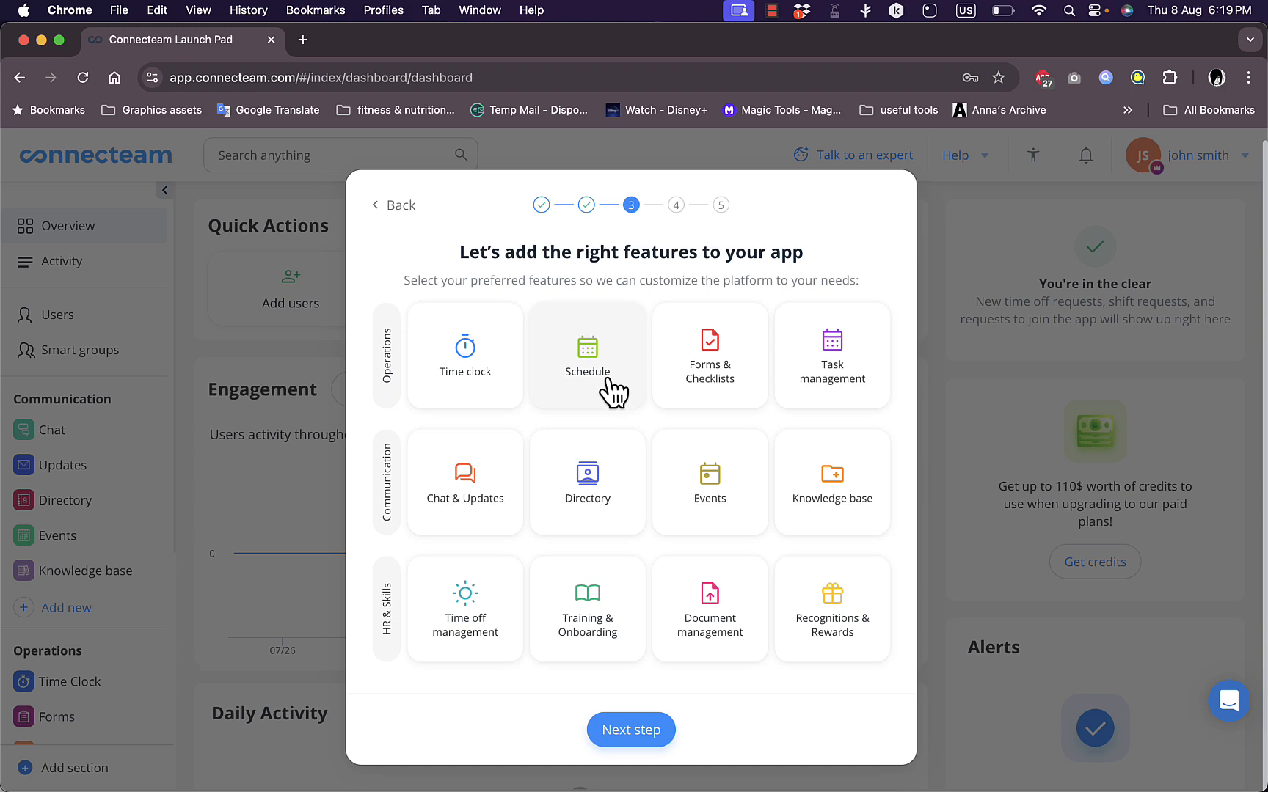
left_click(850, 397)
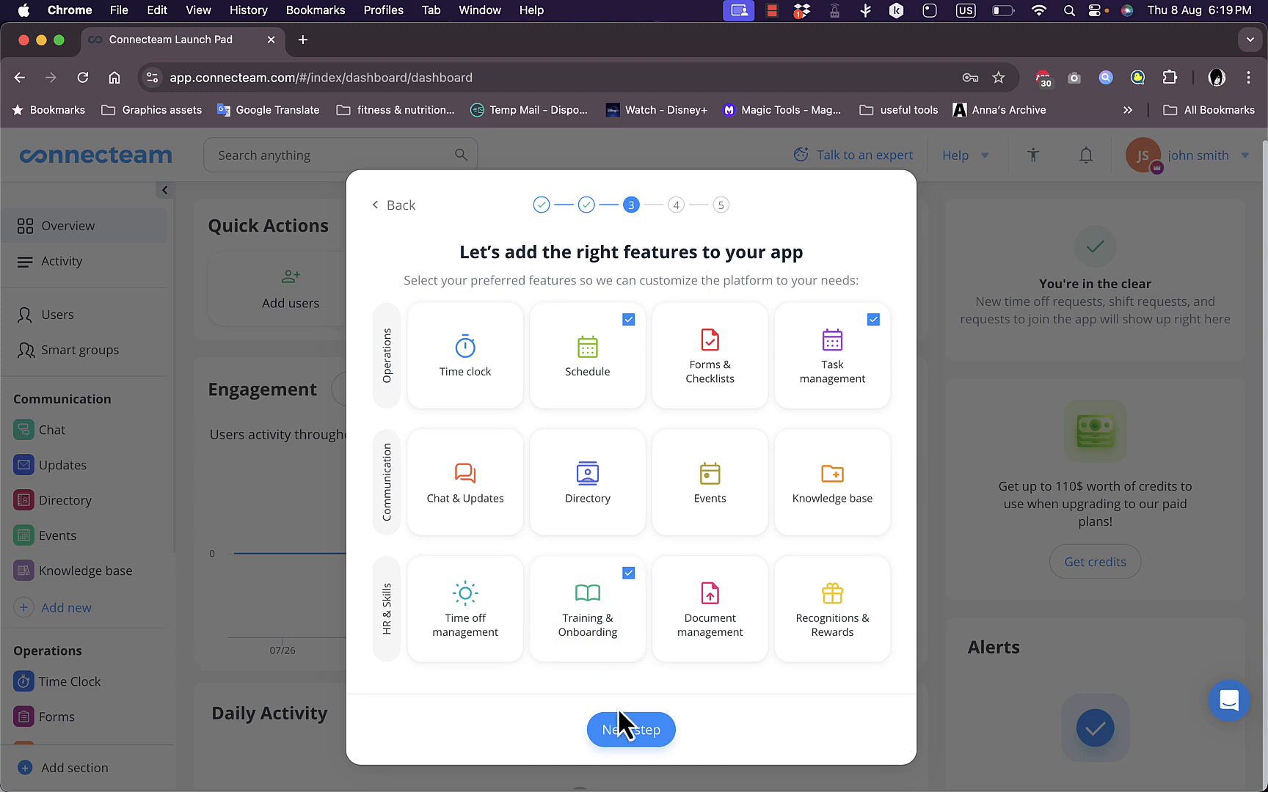
left_click(628, 731)
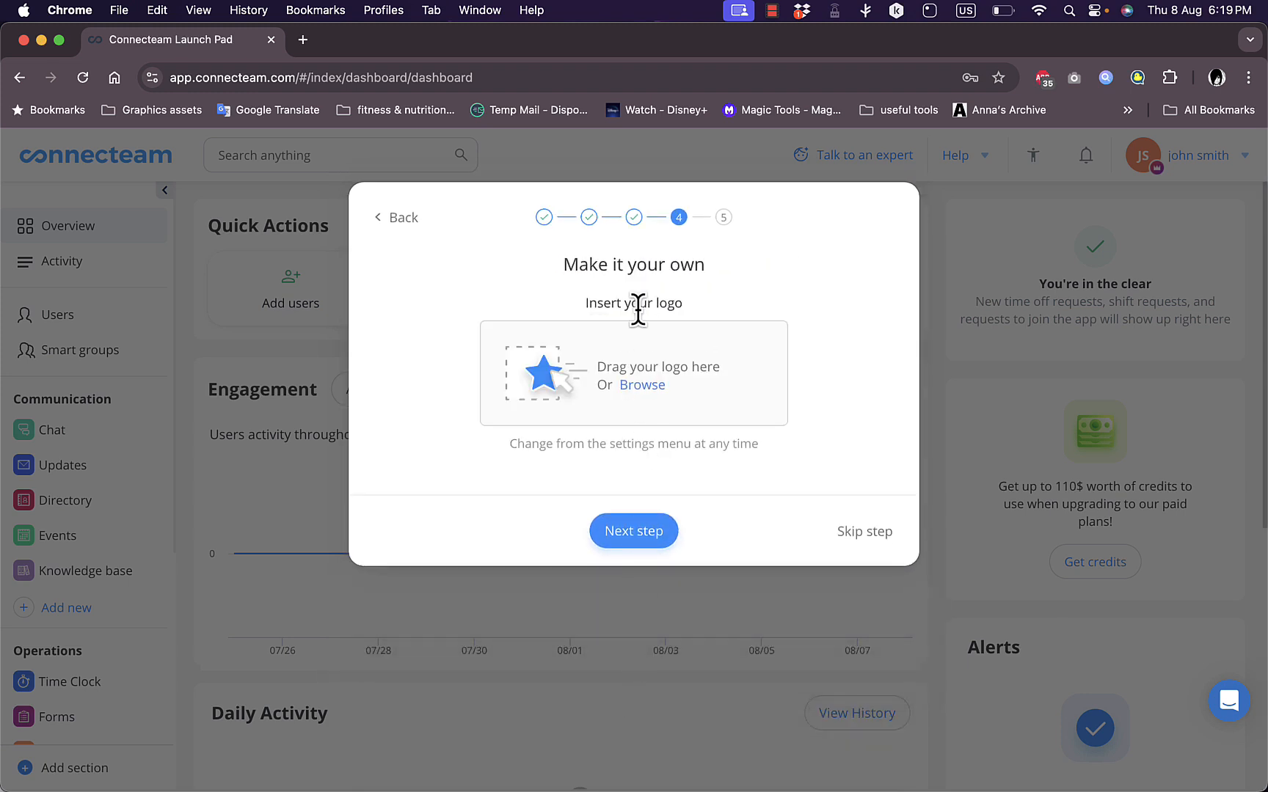
Skip the logo upload, enter the mobile phone number, and access the dashboard to finish the setup
left_click(862, 536)
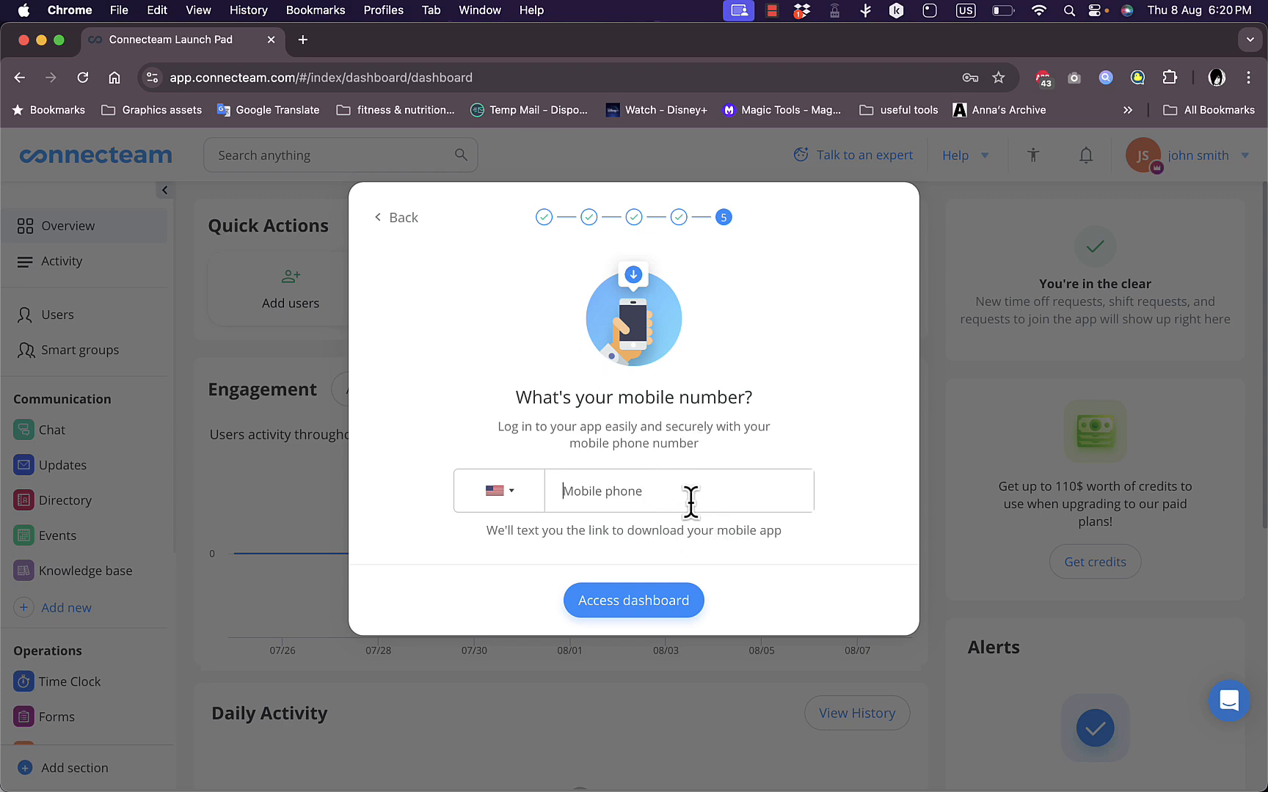
key("super+v")
left_click(637, 600)
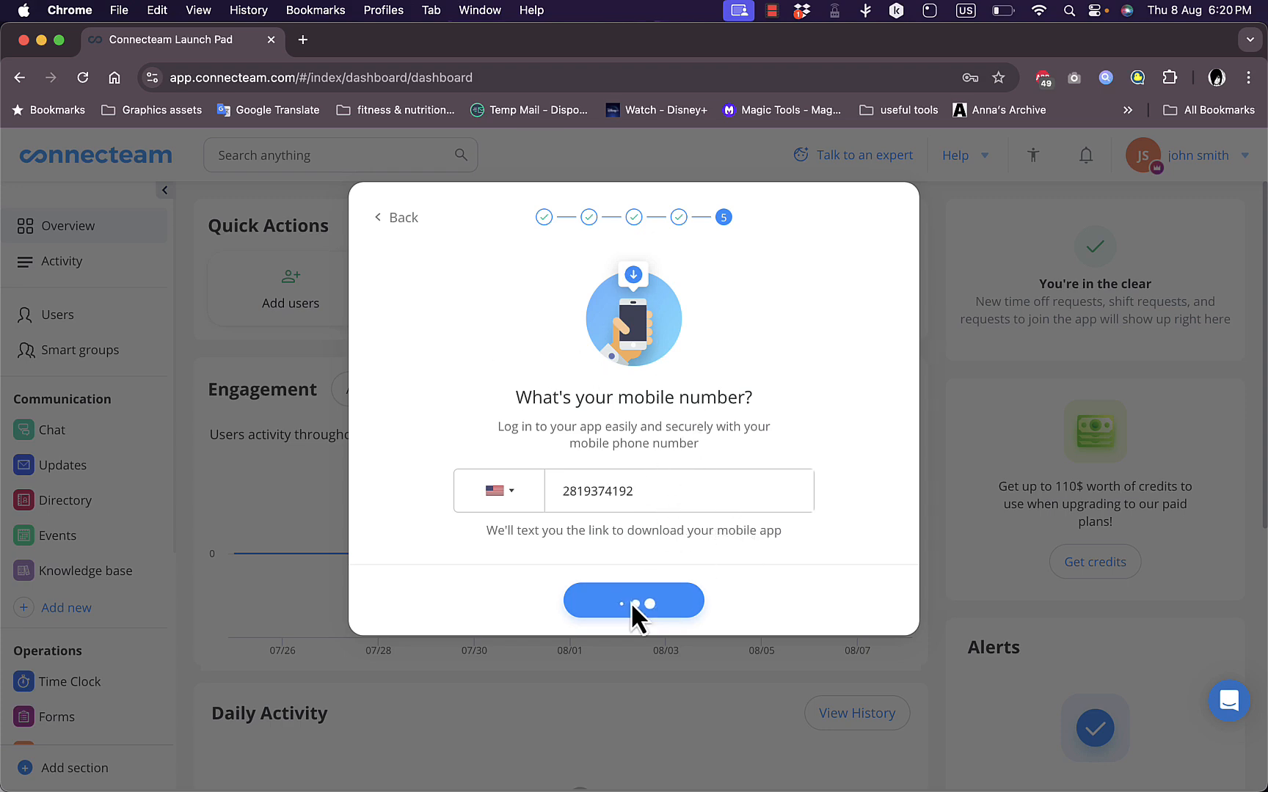
Look over the dashboard and the form for adding new users, try an extra user row, and cancel the form
scroll(538, 334, "down", 5)
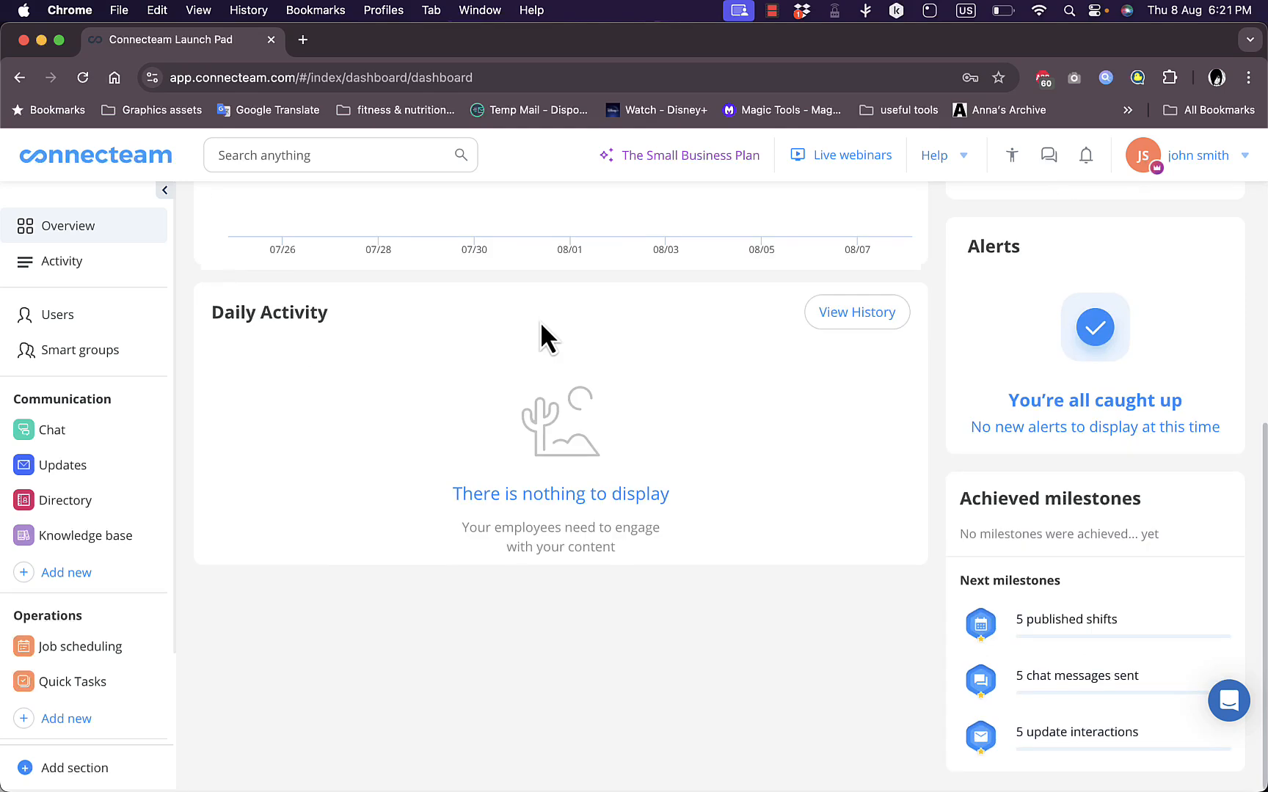
scroll(540, 323, "up", 5)
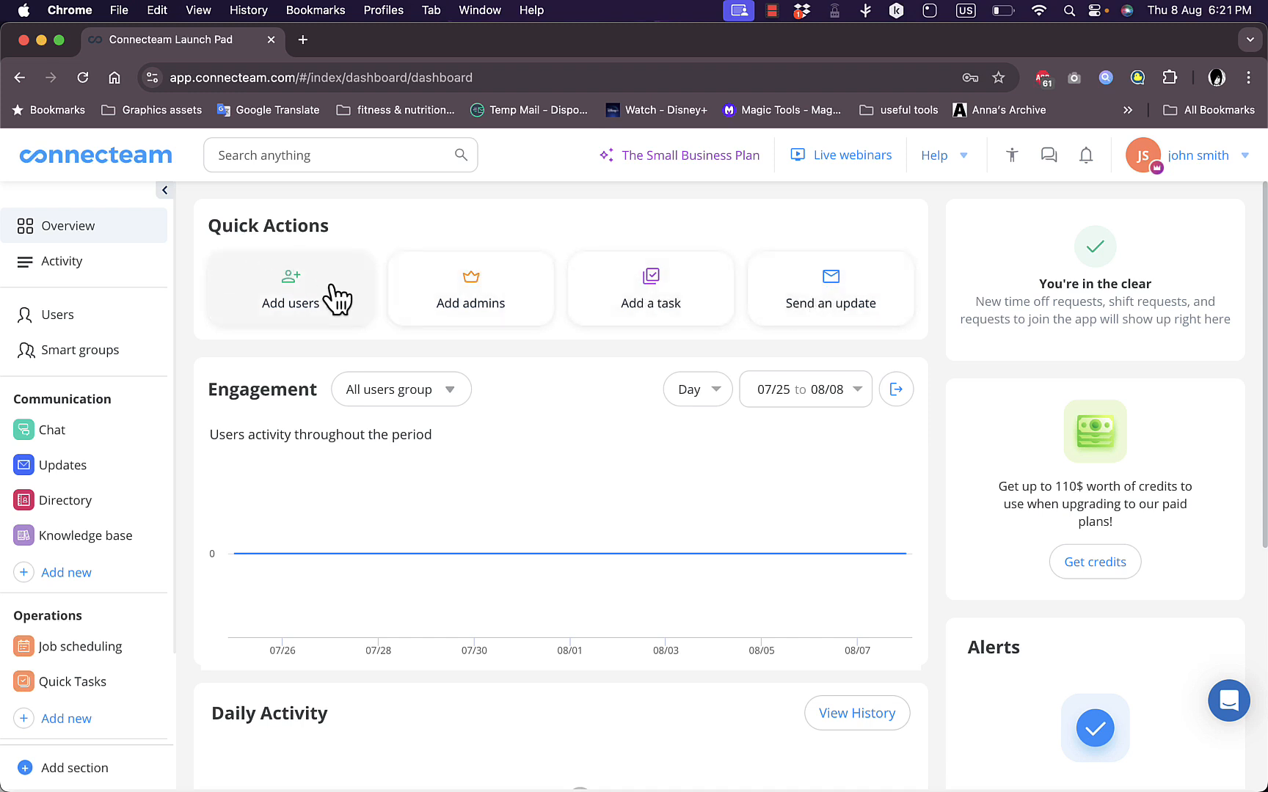
left_click(312, 301)
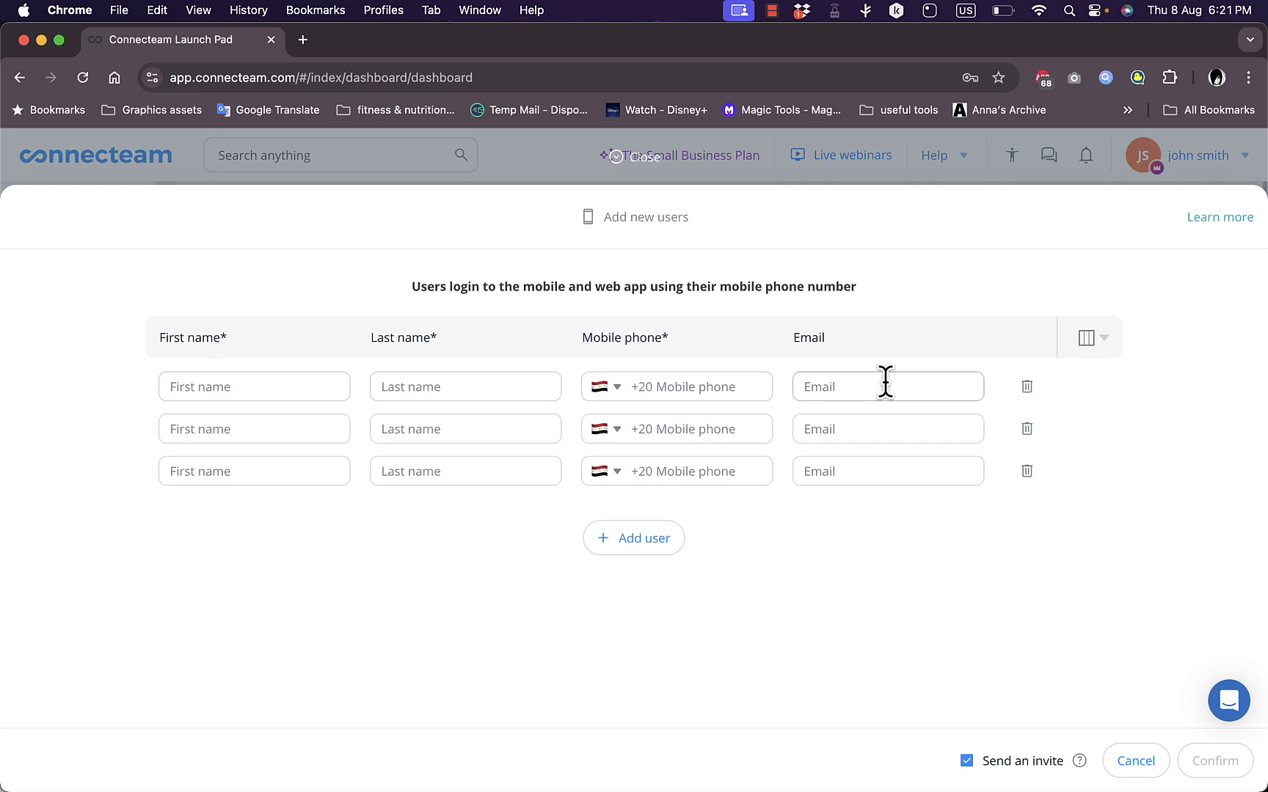
left_click(614, 540)
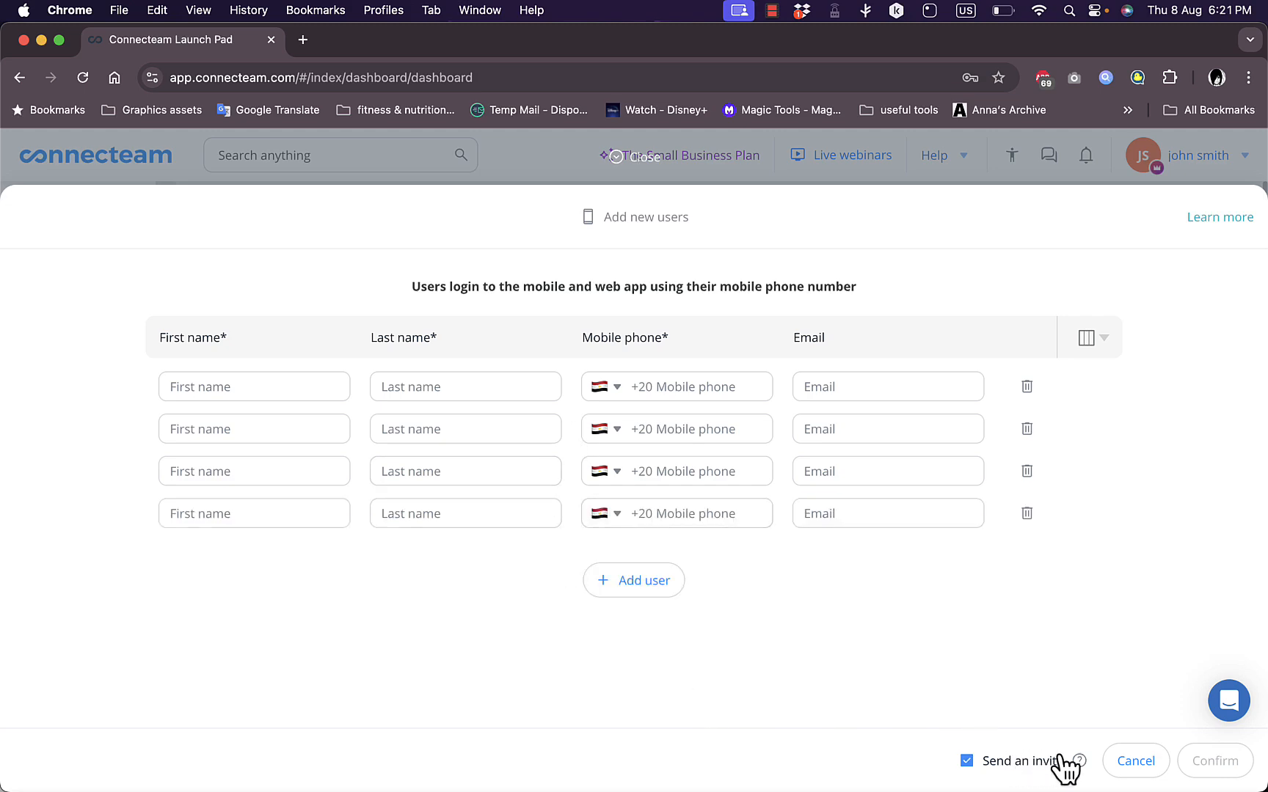
left_click(1121, 766)
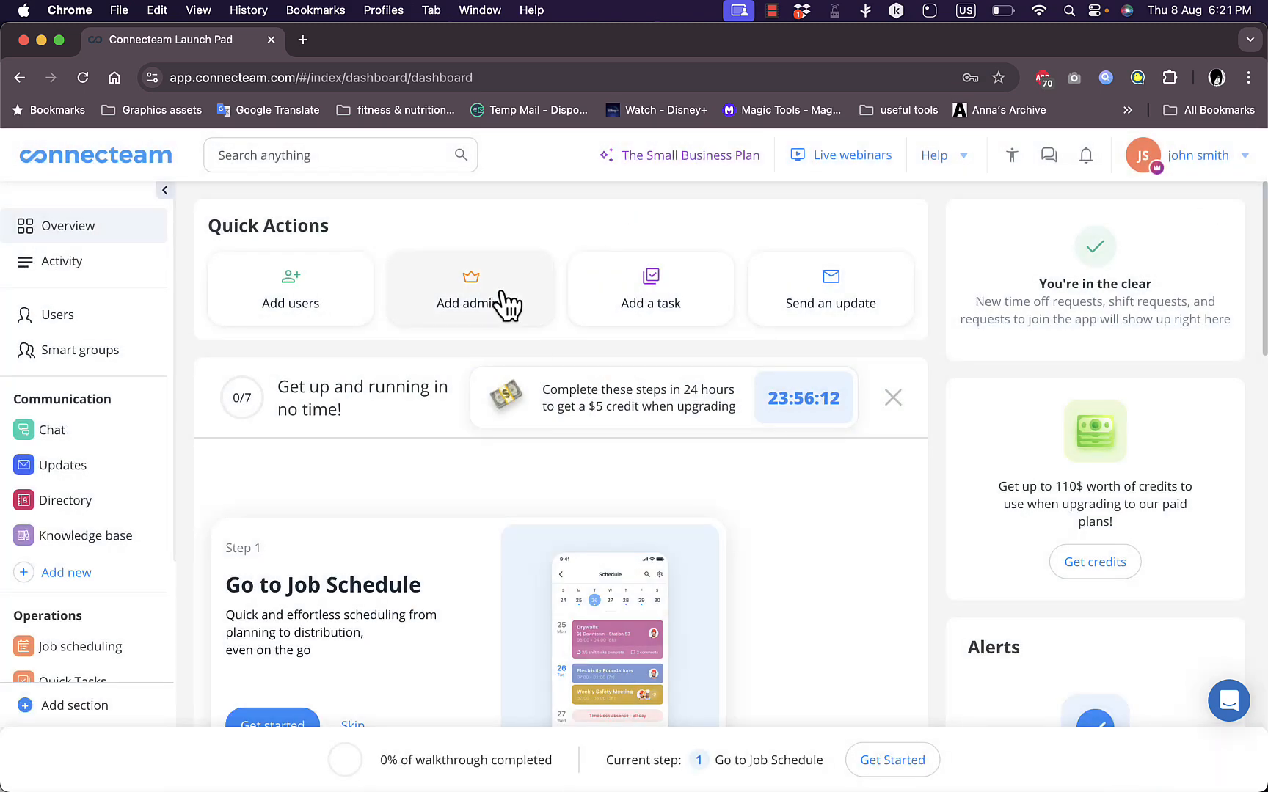
Start a new task titled "clean my desk", assign it to the account owner, and expand its additional details
left_click(646, 290)
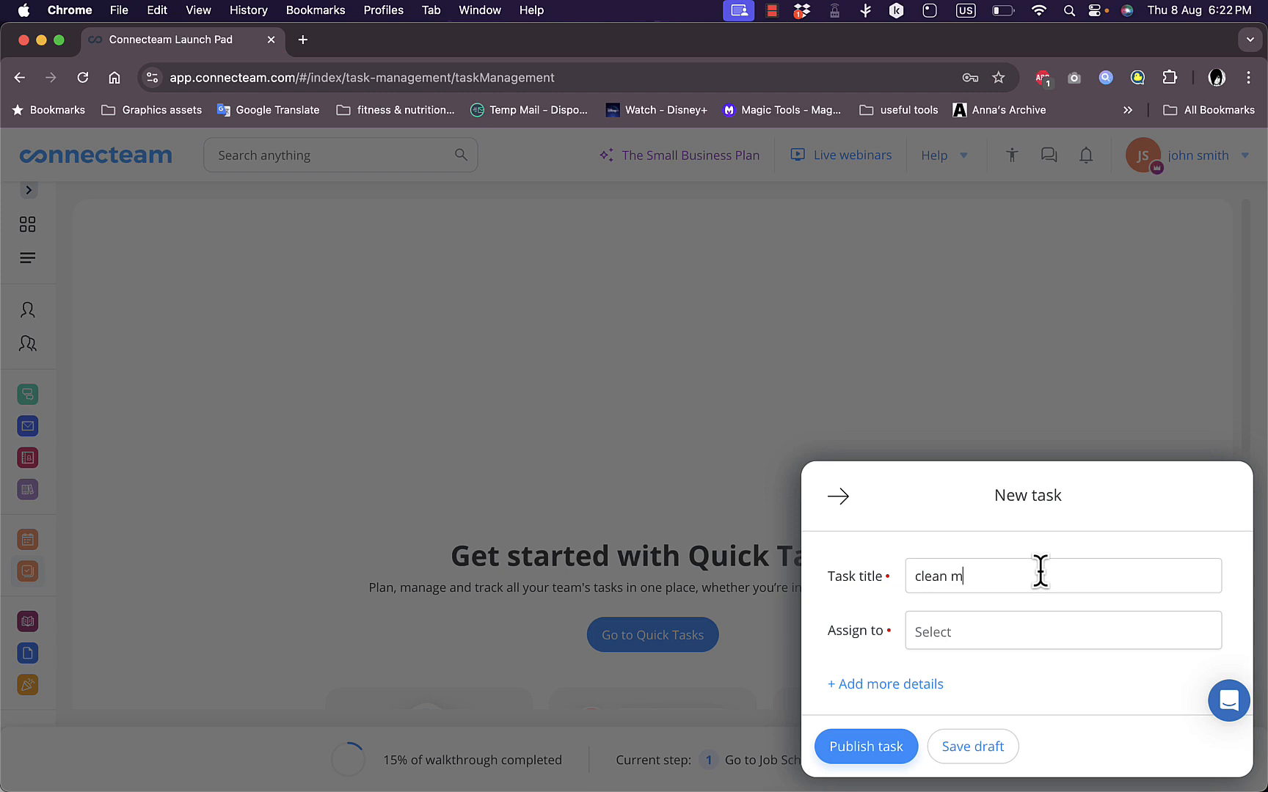
left_click(1041, 639)
left_click(1012, 634)
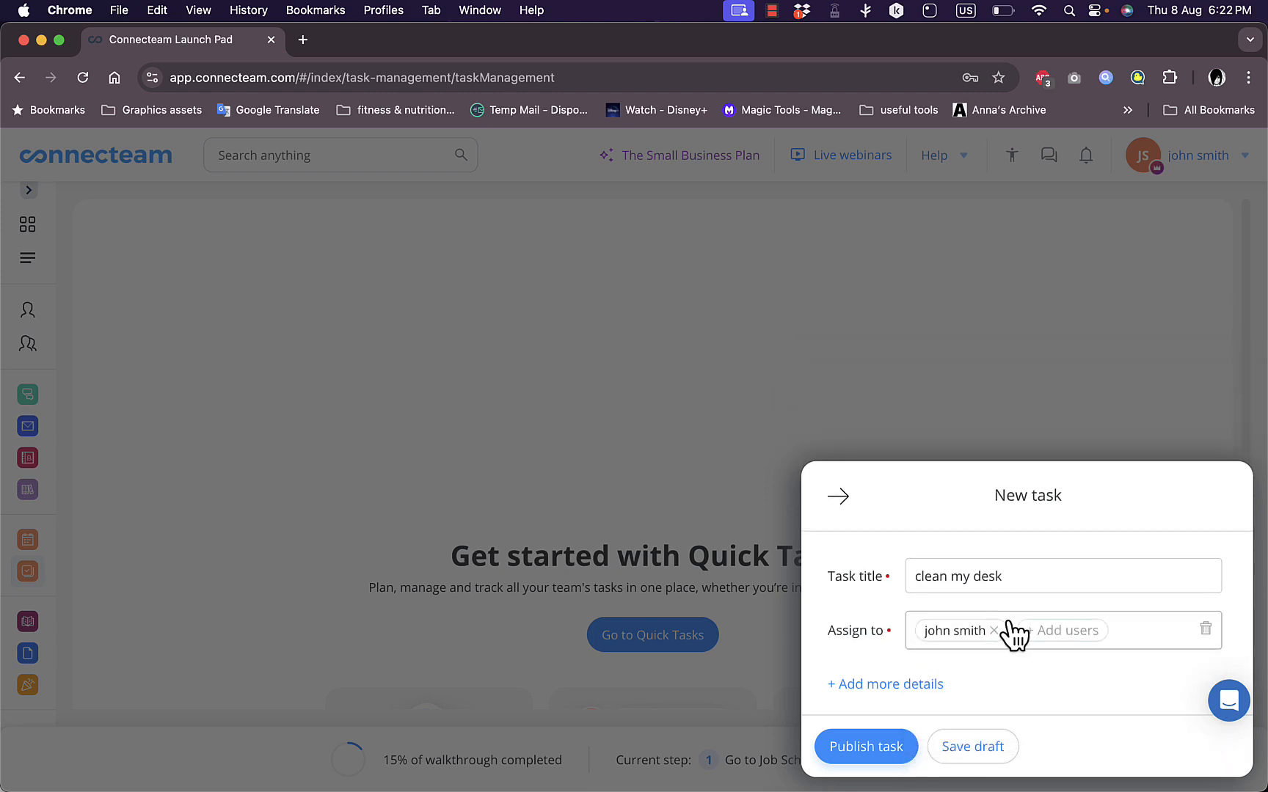
left_click(912, 687)
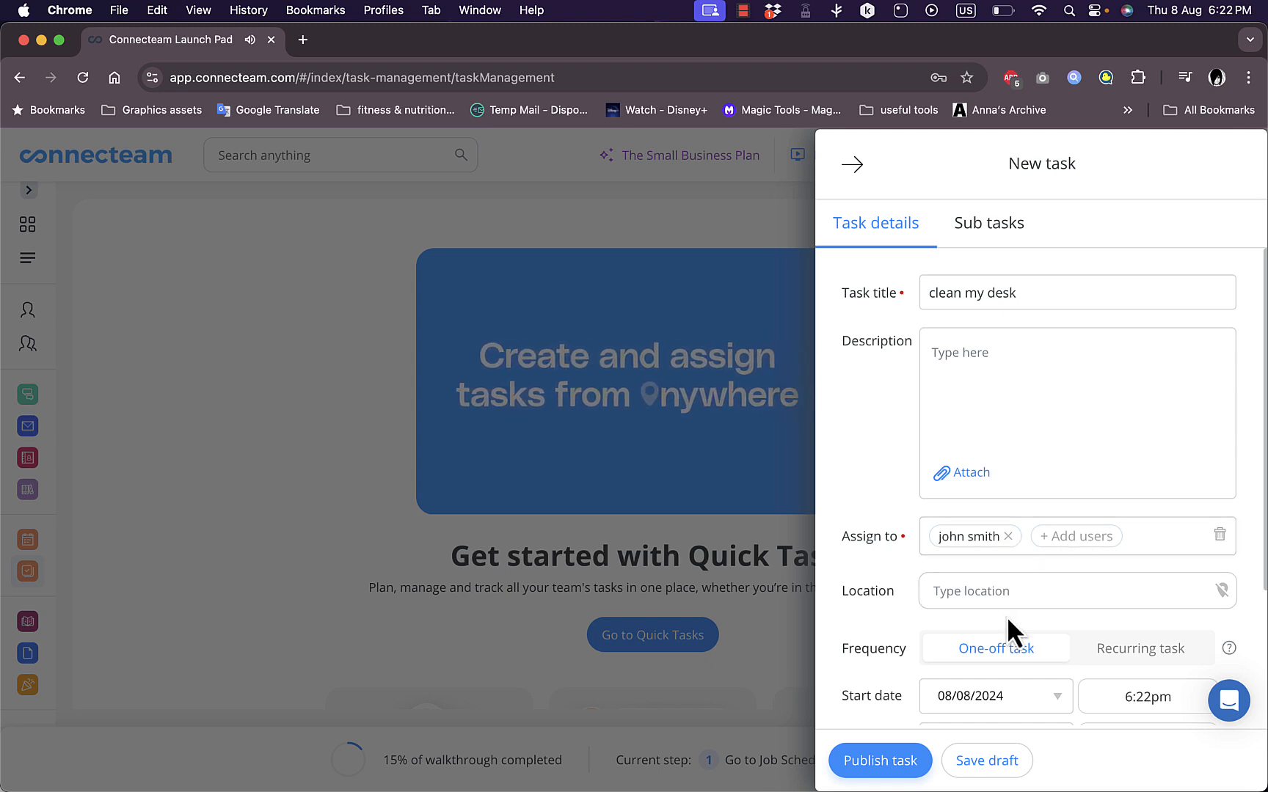
Make the task recurring and check the repeat interval options, keeping Daily
scroll(1009, 616, "down", 3)
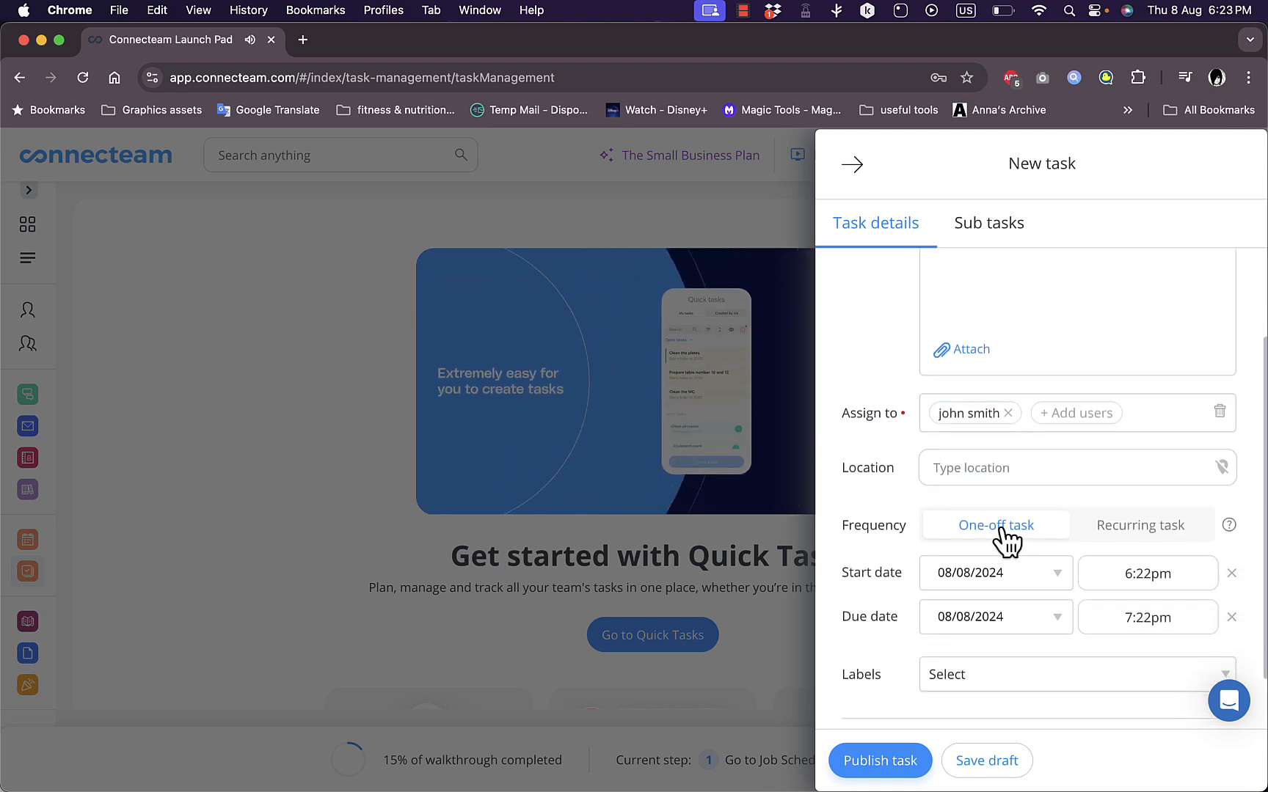
left_click(1148, 540)
scroll(1027, 576, "down", 3)
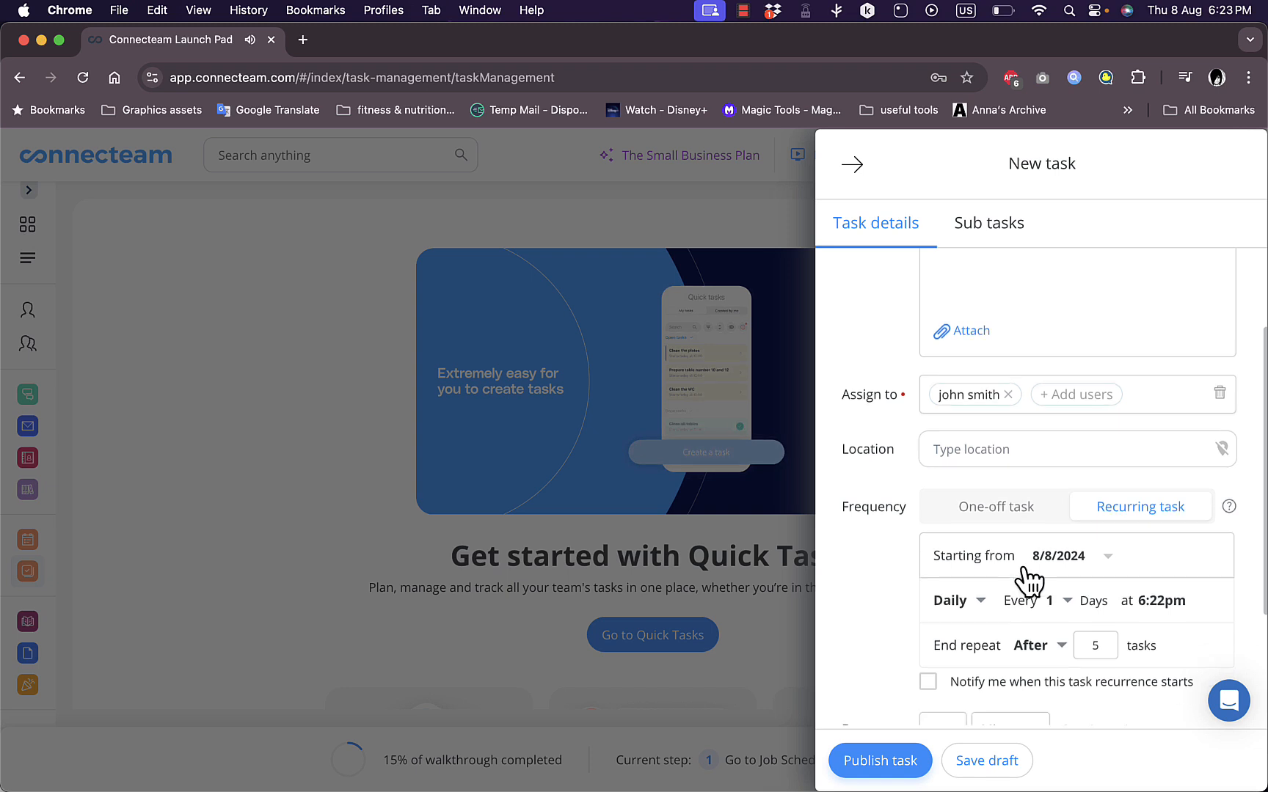
left_click(960, 490)
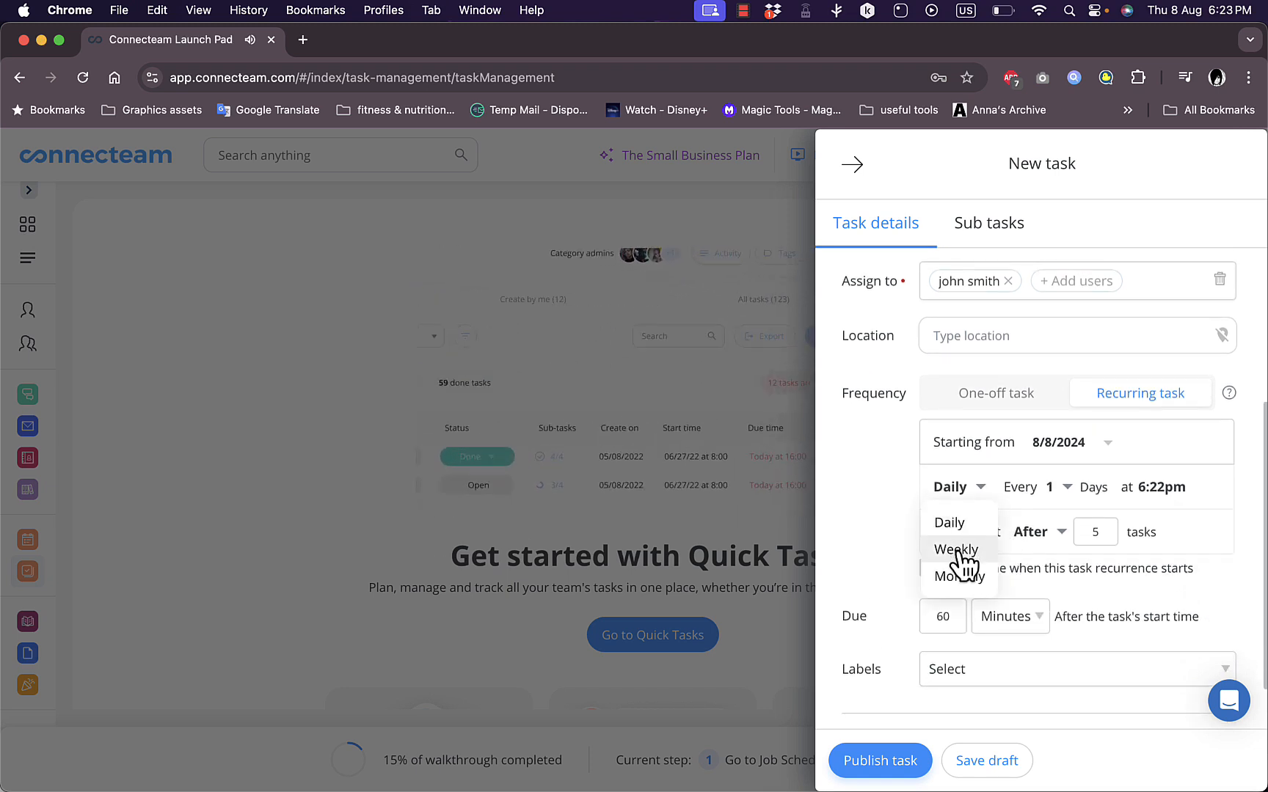
left_click(863, 512)
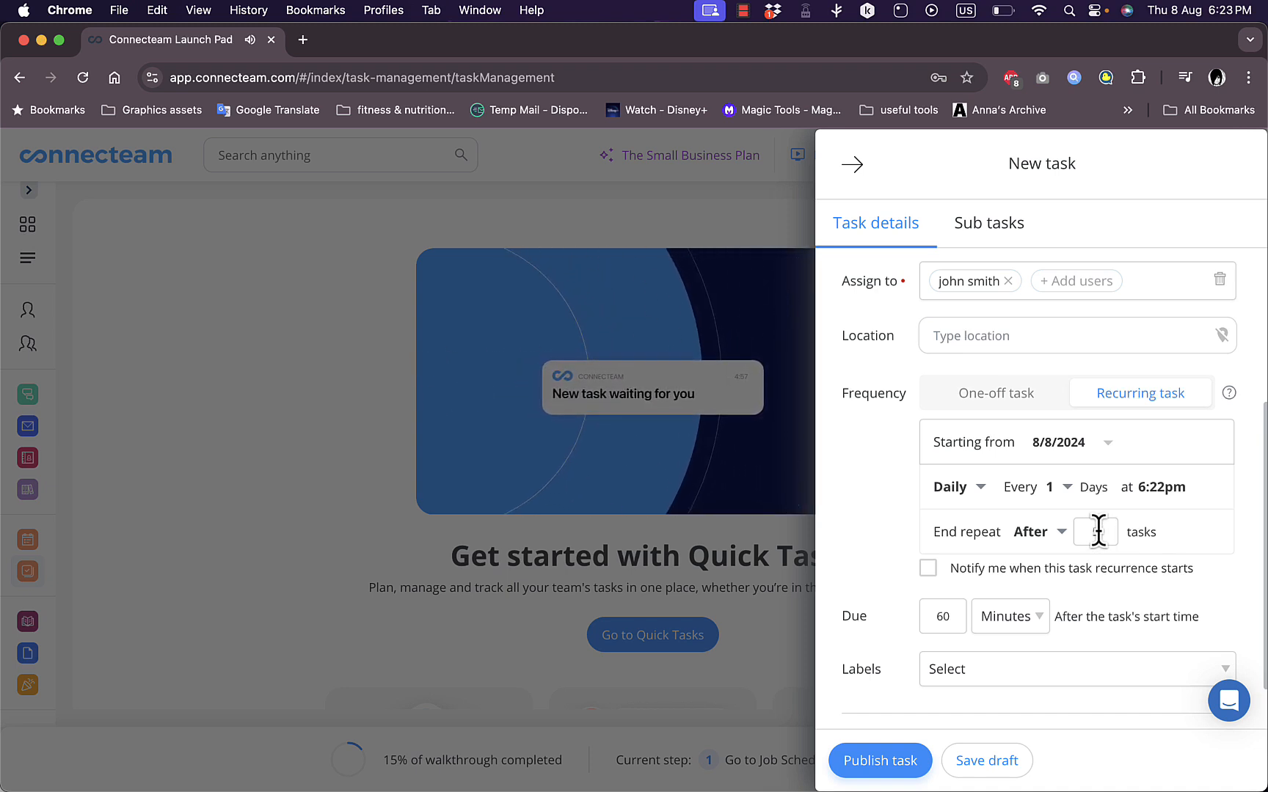
Check the task's label choices and sub-task section without adding any, and publish the task
scroll(931, 593, "down", 2)
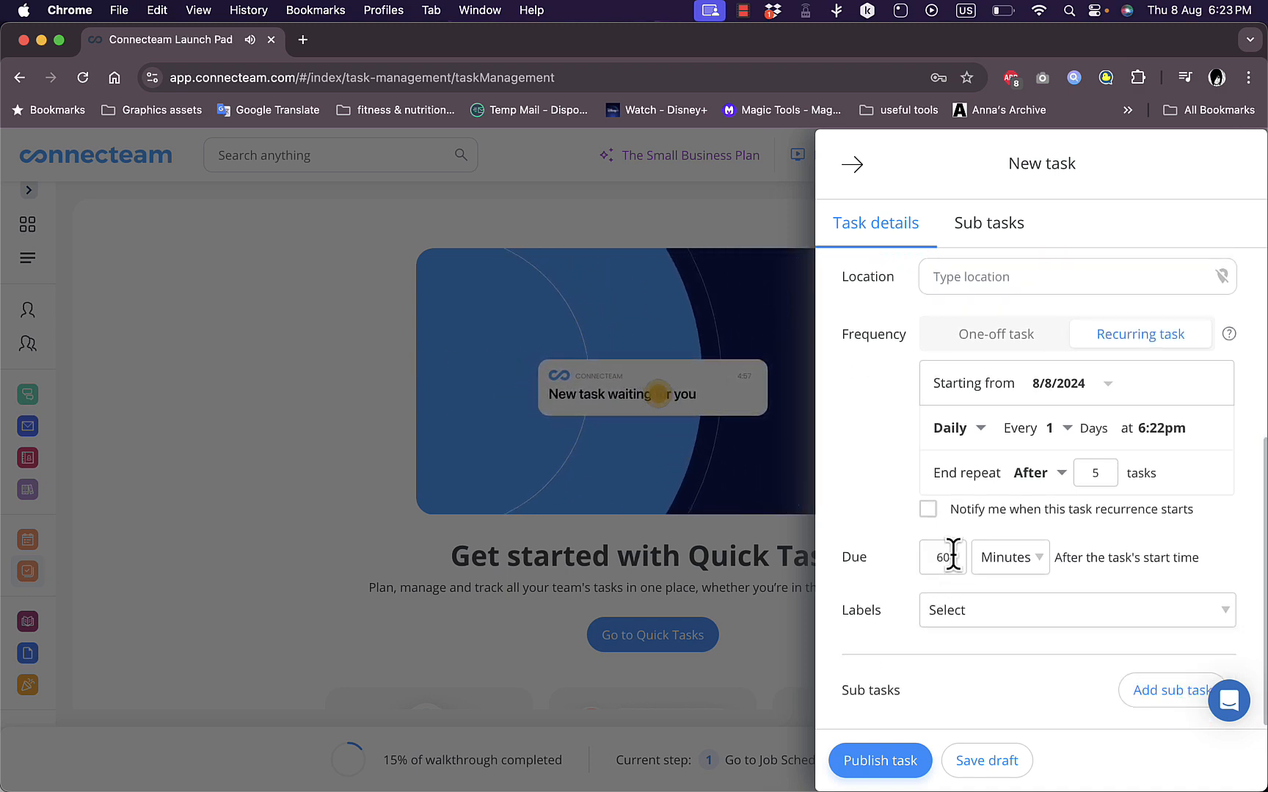
left_click(1013, 628)
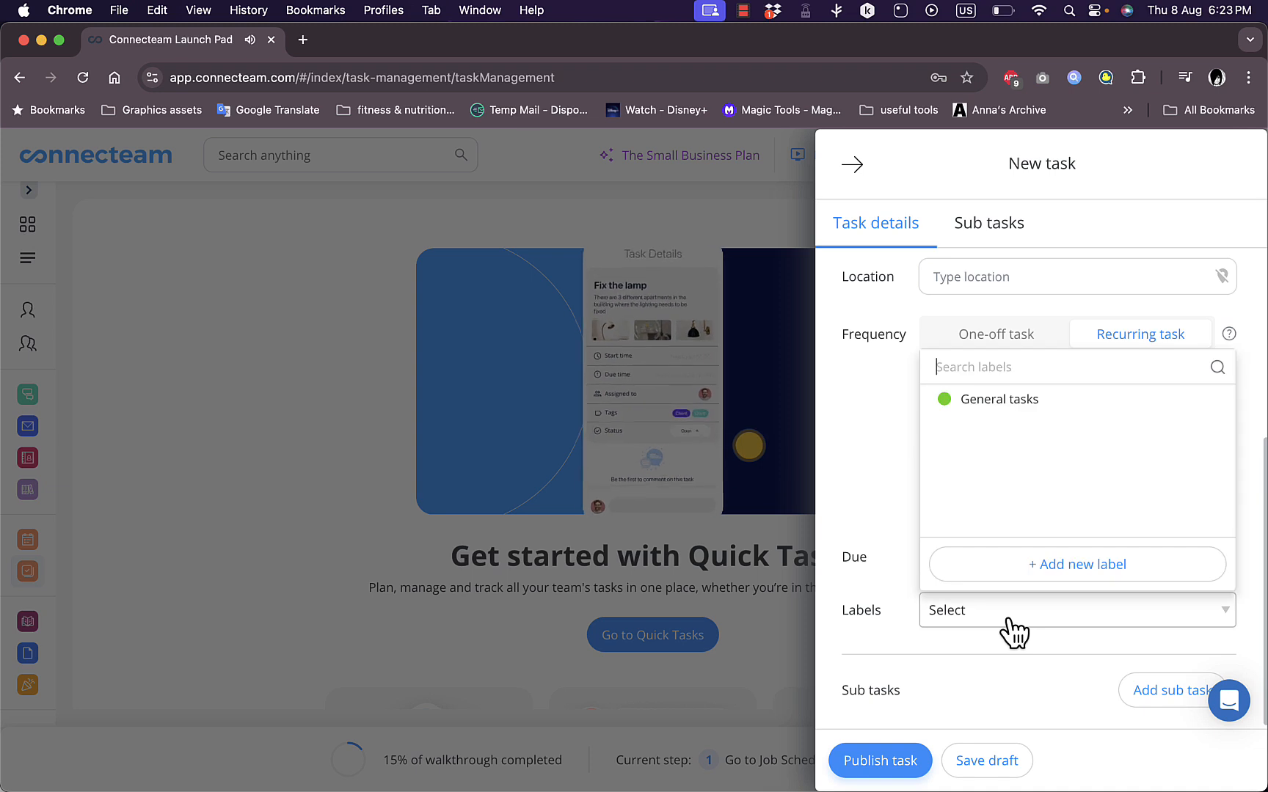
left_click(1009, 623)
scroll(883, 660, "up", 5)
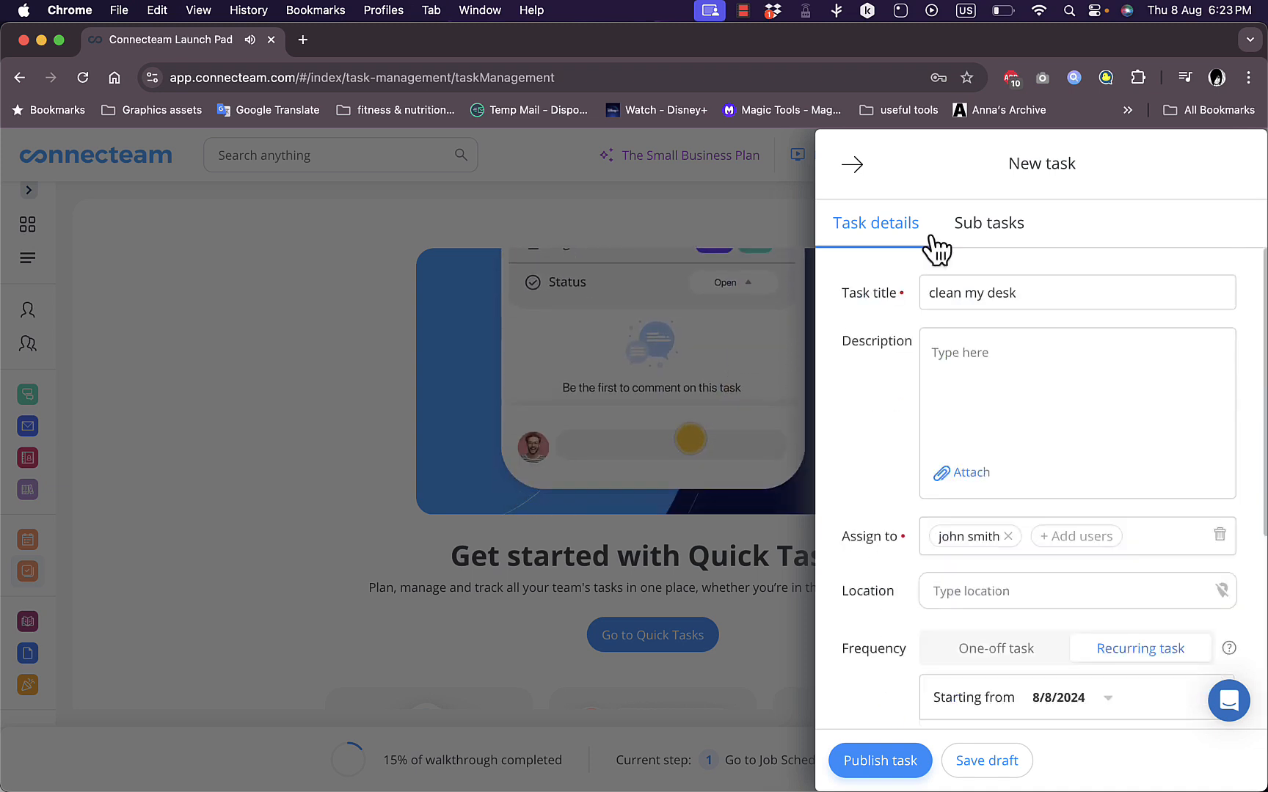
left_click(977, 240)
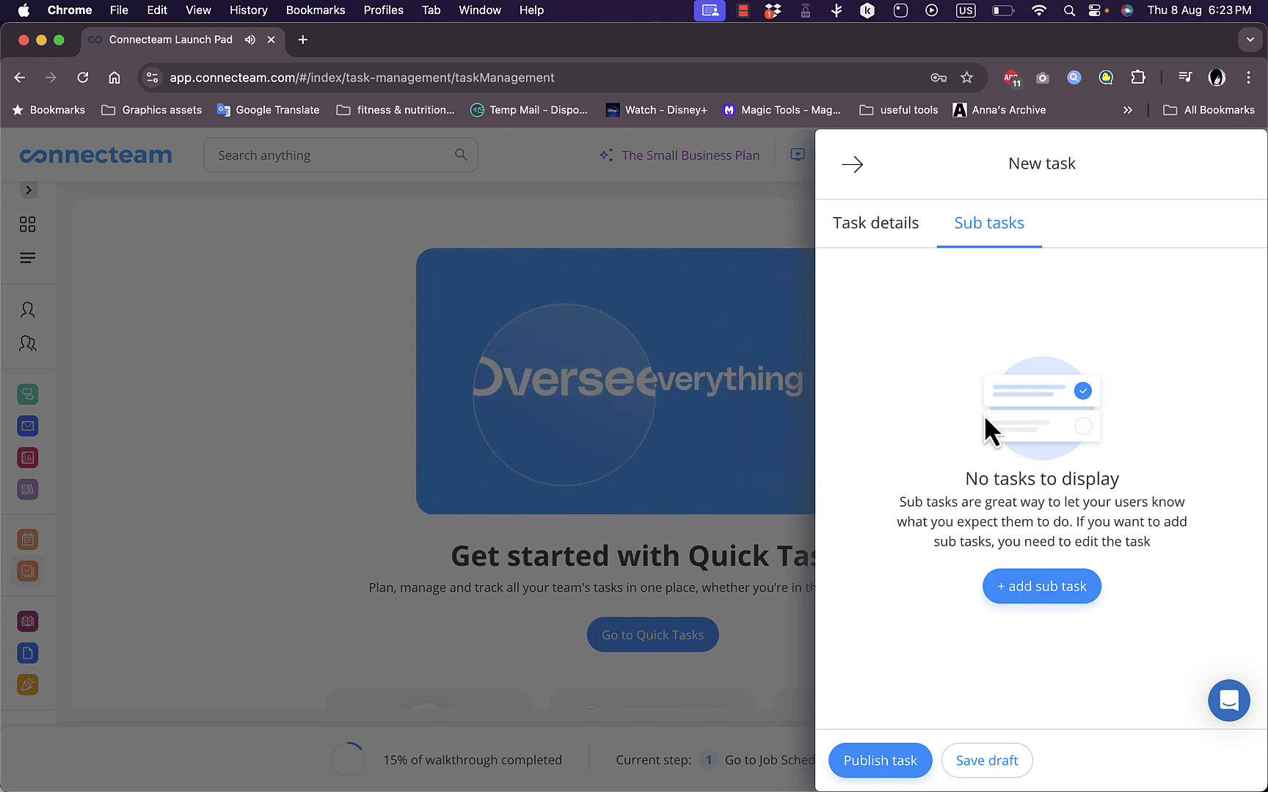
left_click(851, 767)
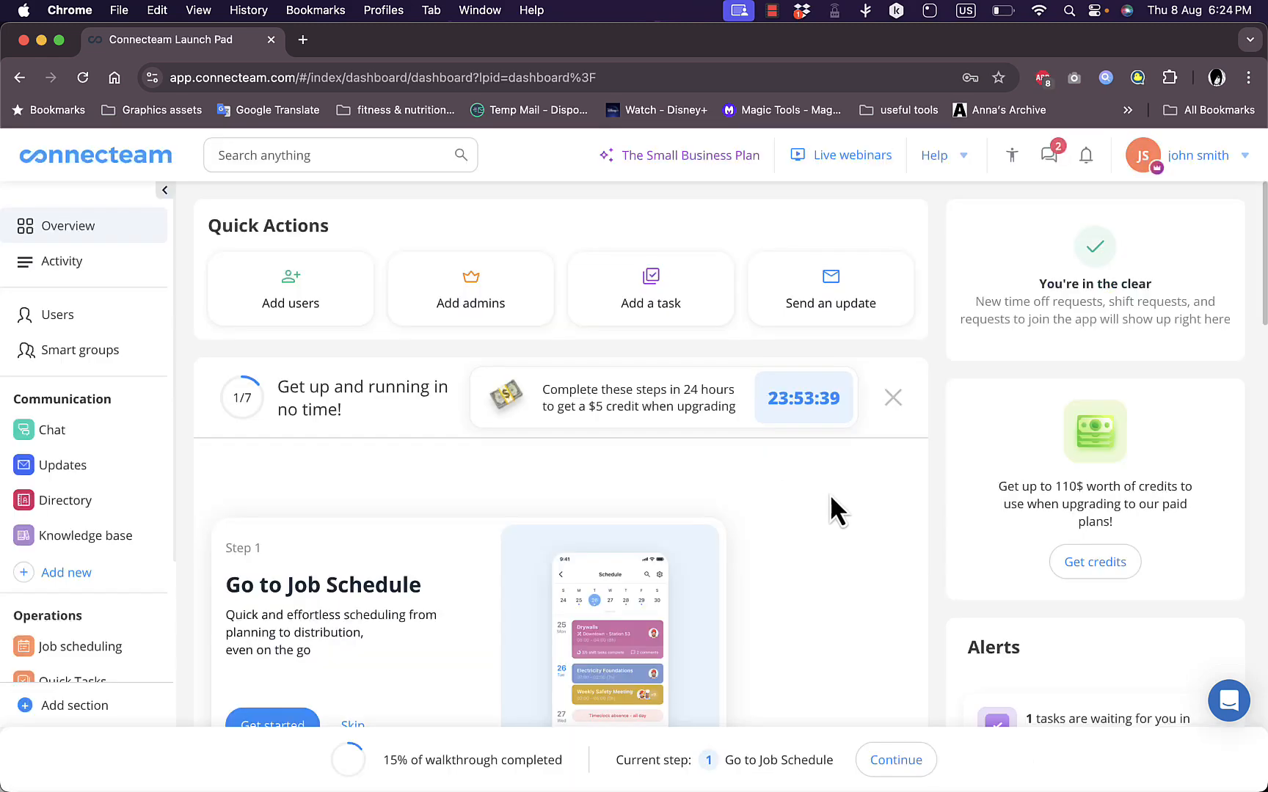
Review the dashboard's alerts and milestones, and go to Quick Tasks to examine the list of created tasks
scroll(1005, 634, "down", 2)
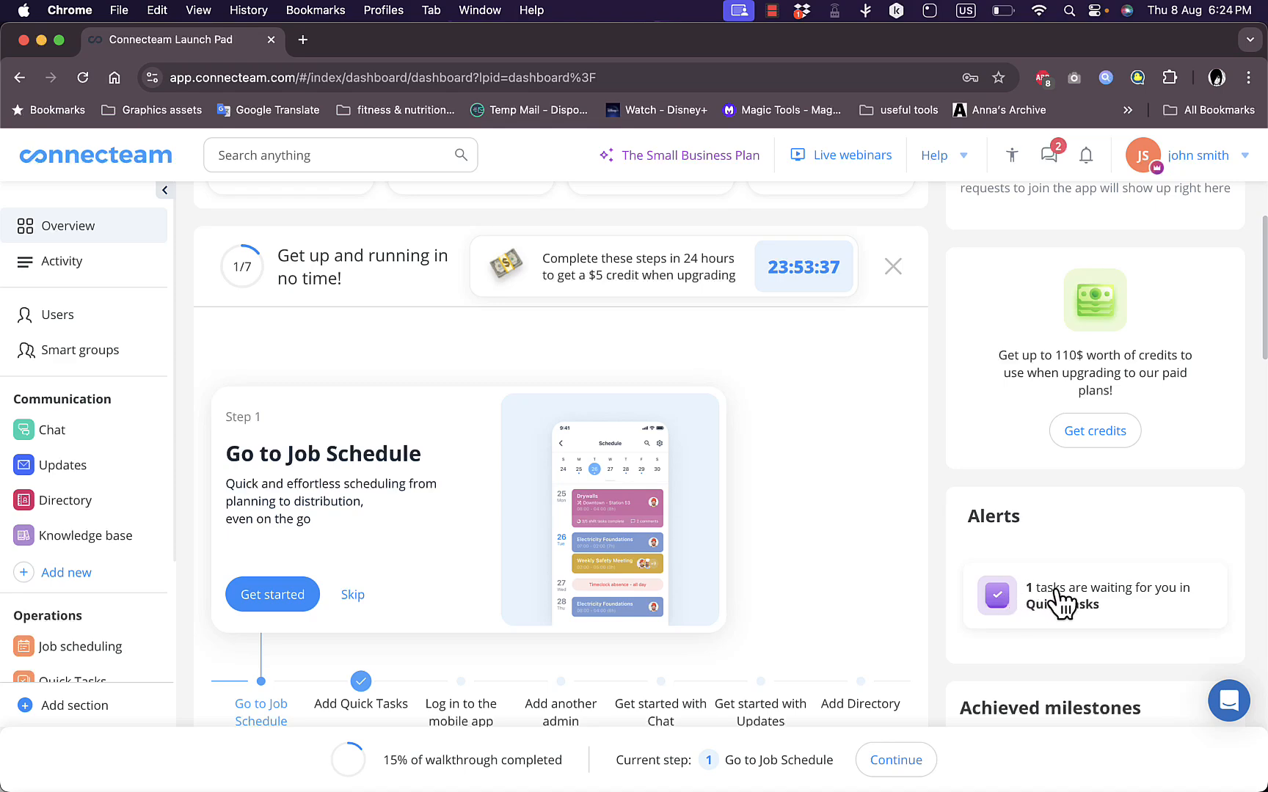
scroll(1016, 587, "down", 5)
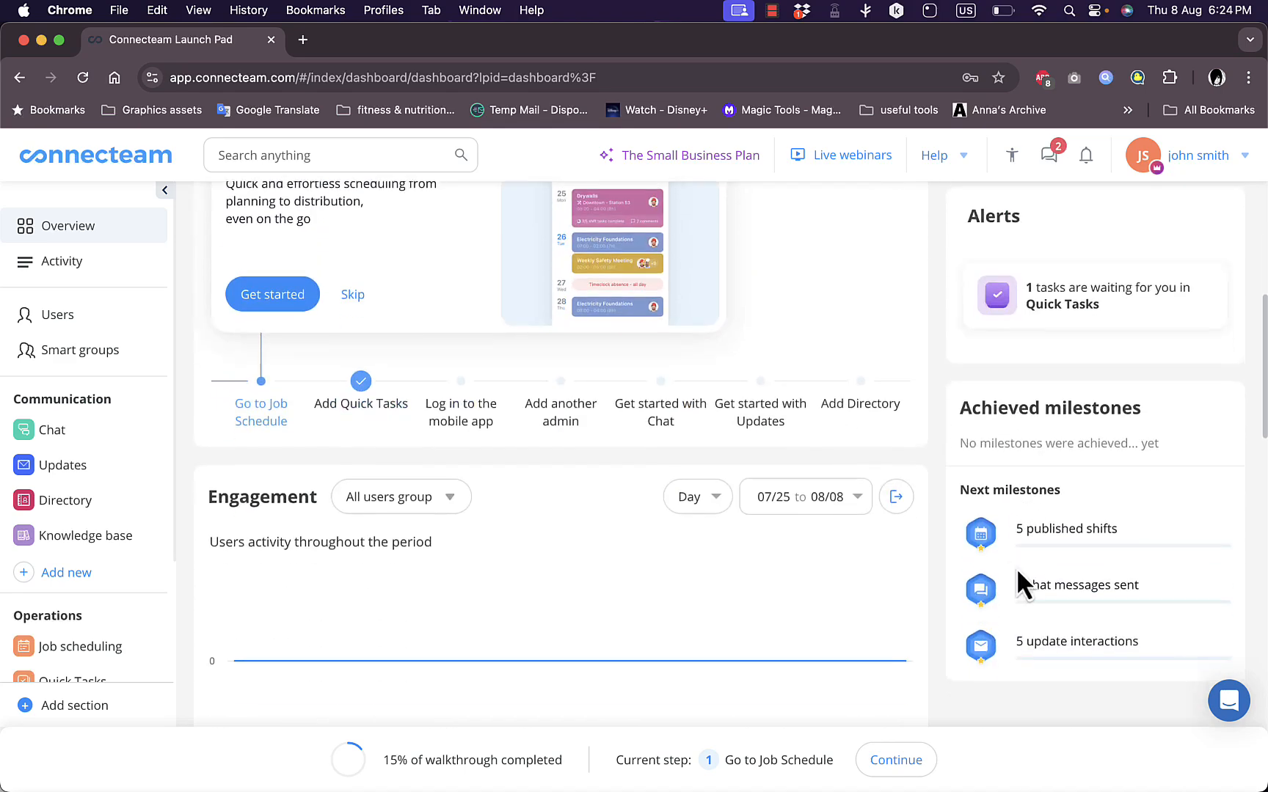
scroll(1002, 470, "up", 5)
left_click(1010, 543)
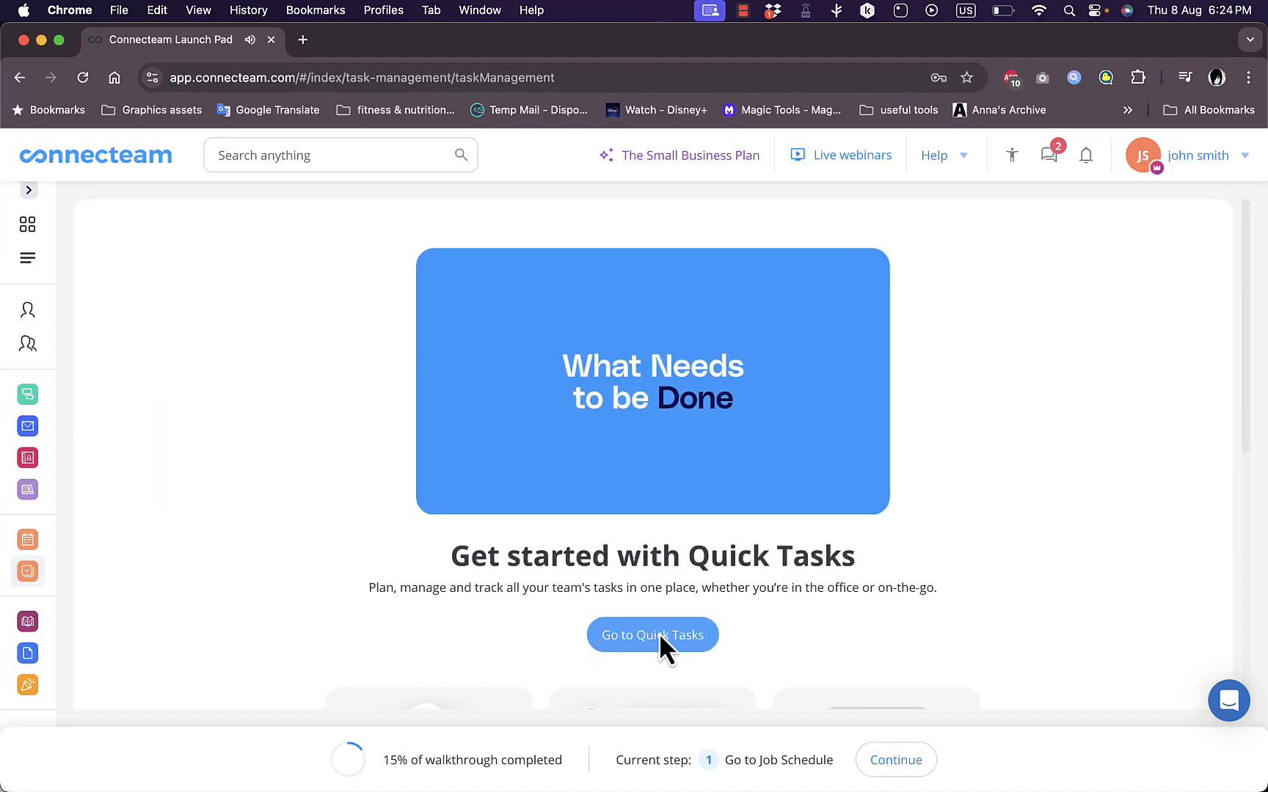
left_click(659, 634)
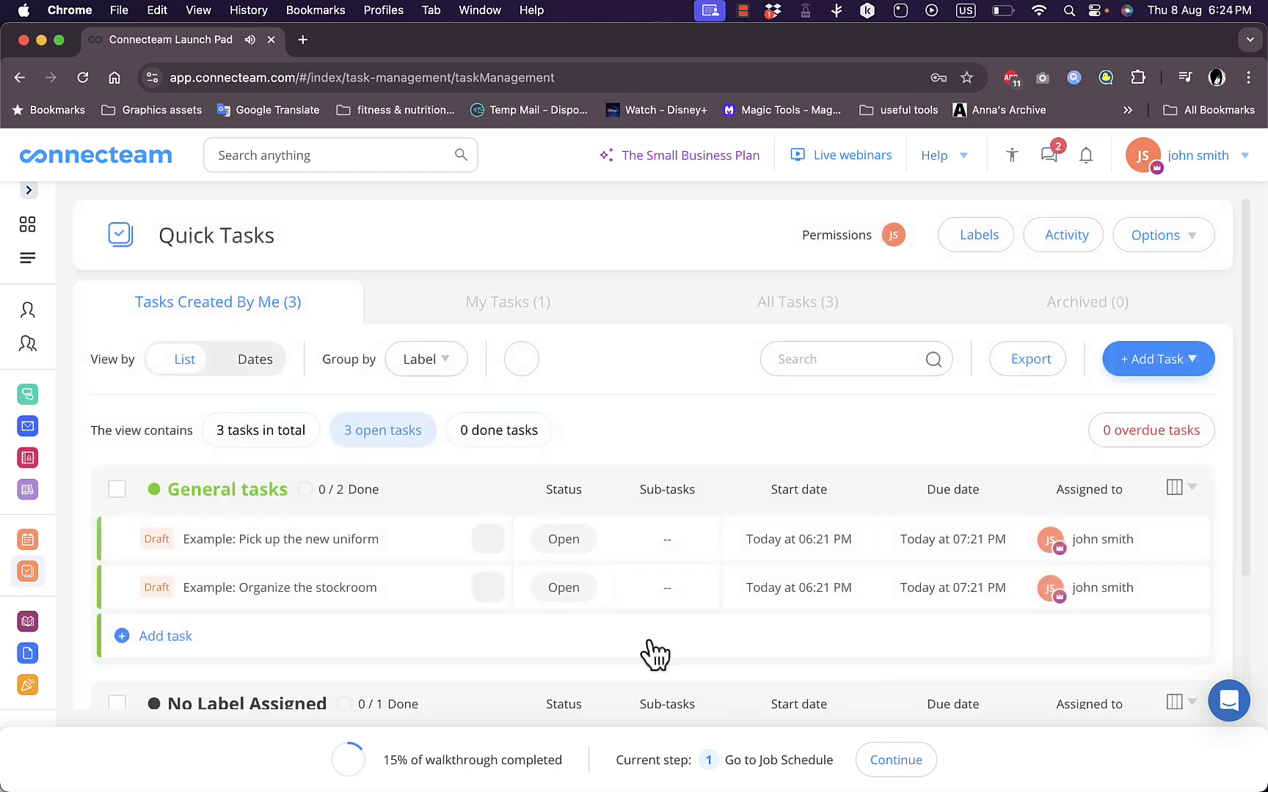
scroll(326, 537, "down", 2)
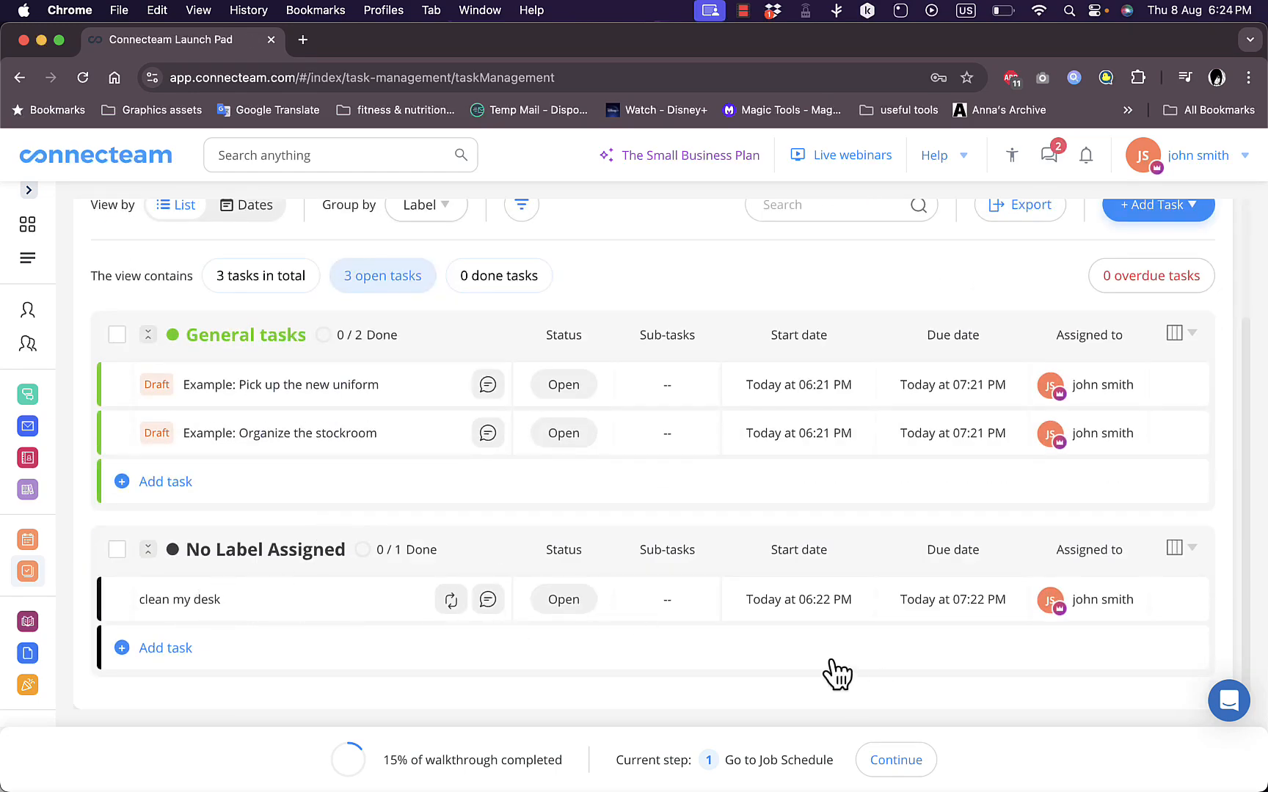
scroll(589, 547, "up", 2)
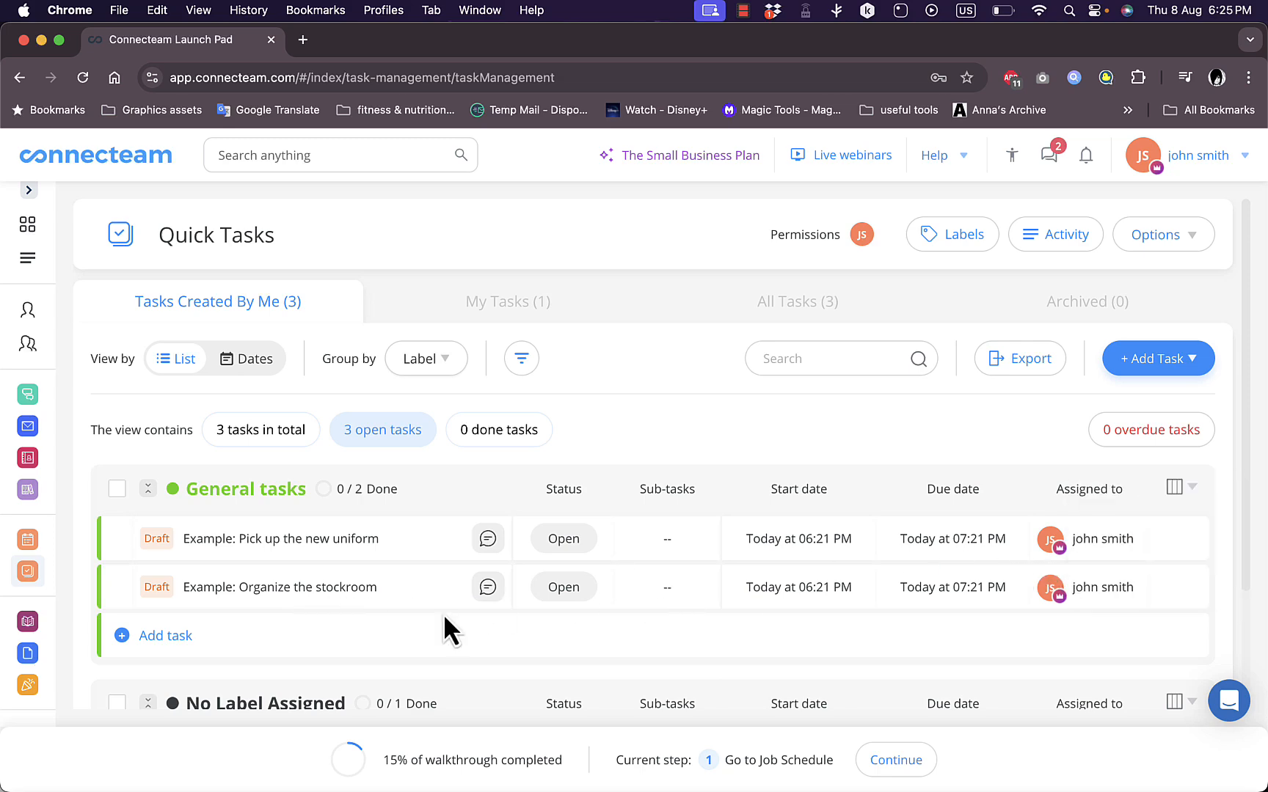
Examine the details, sub tasks and comments of the draft "Example: Pick up the new uniform", and close it
left_click(267, 534)
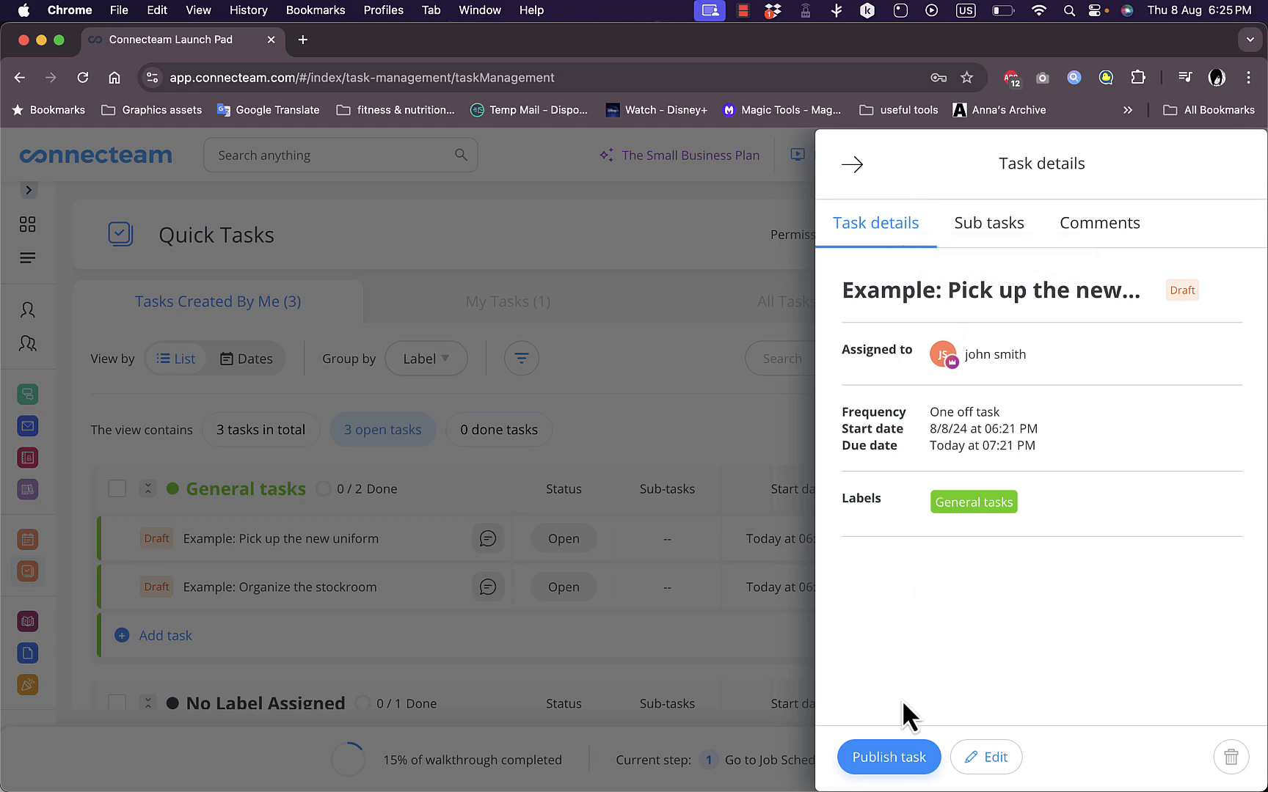
left_click(985, 230)
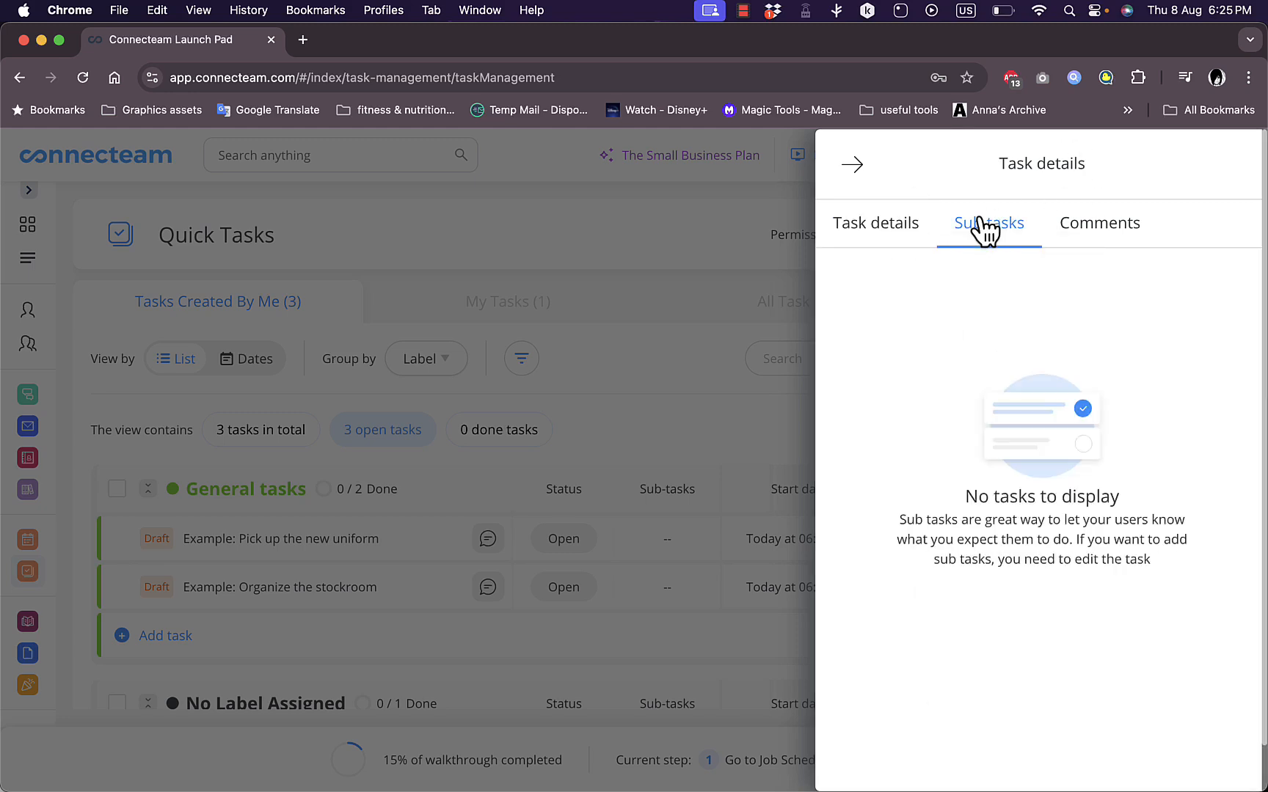
left_click(1084, 233)
left_click(853, 166)
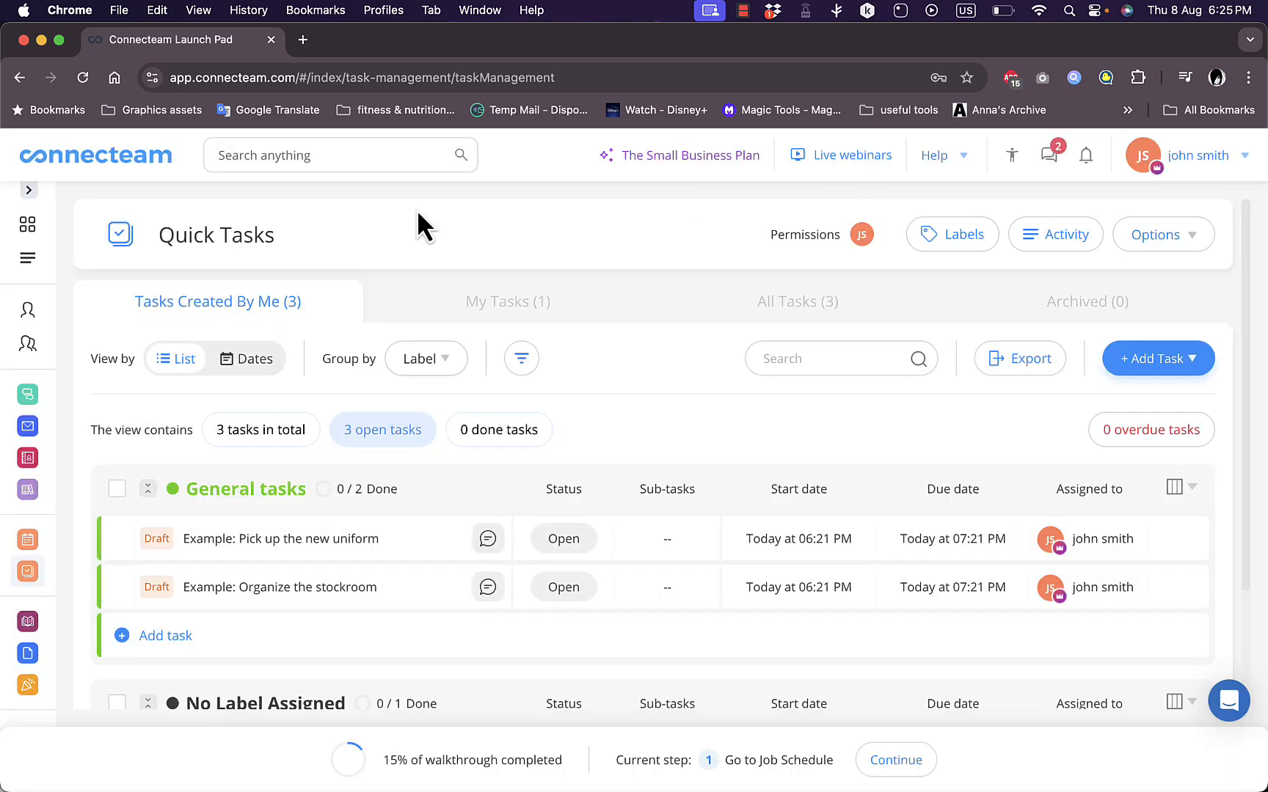
Return to the overview, go to the Users page, and check the available ways of adding users
left_click(27, 229)
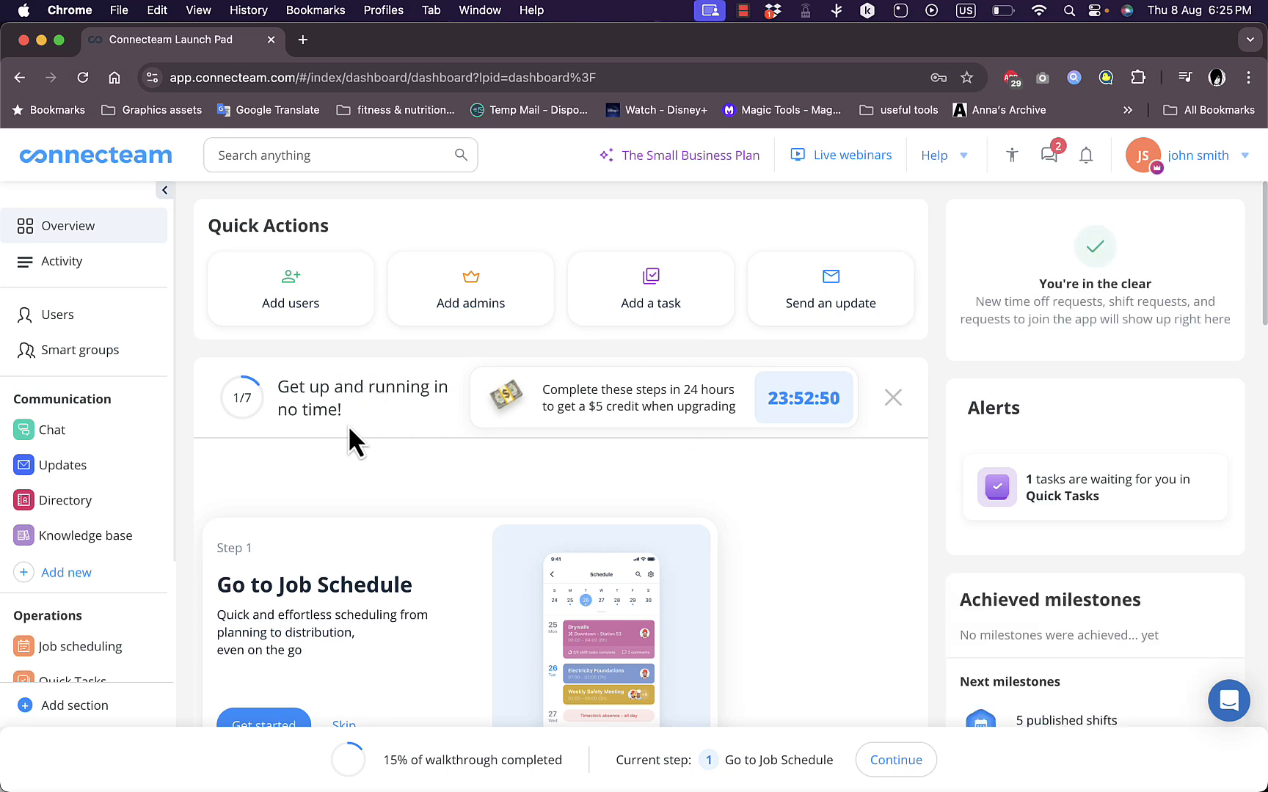
left_click(73, 336)
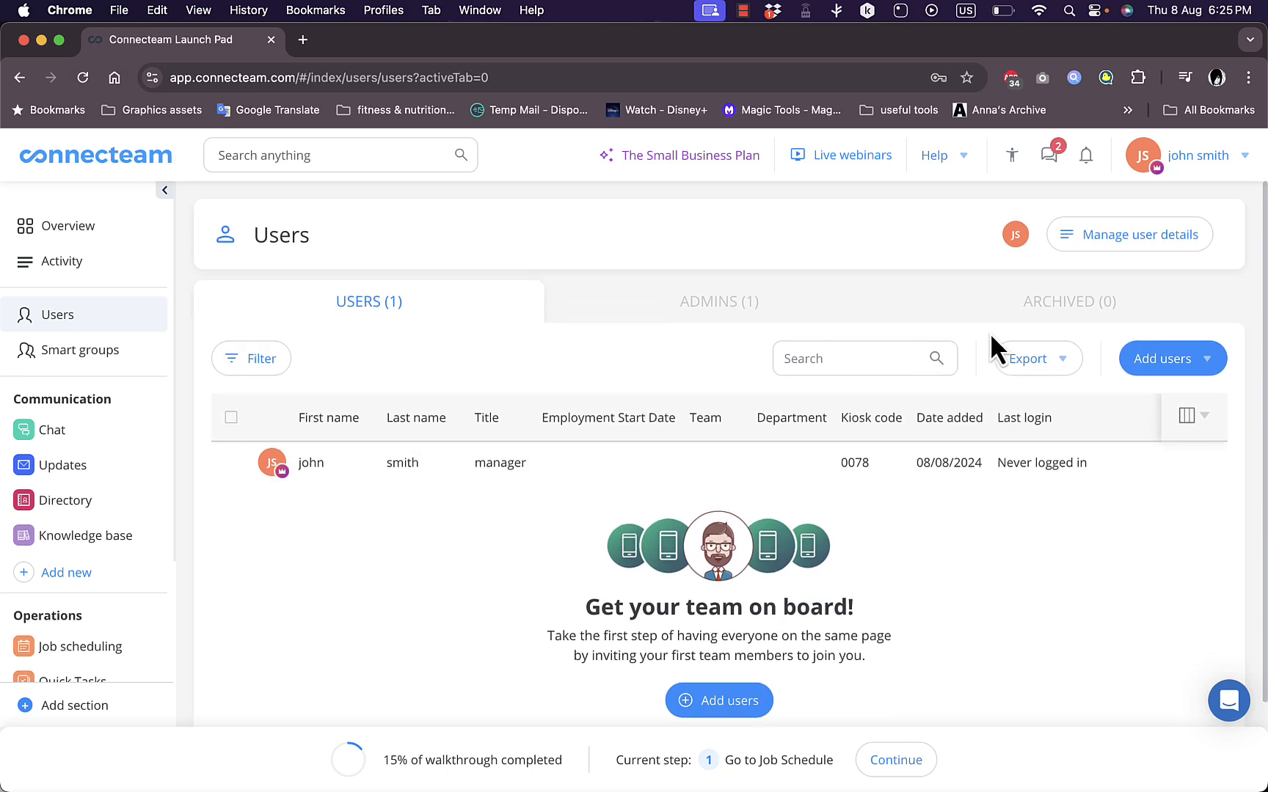
left_click(1174, 358)
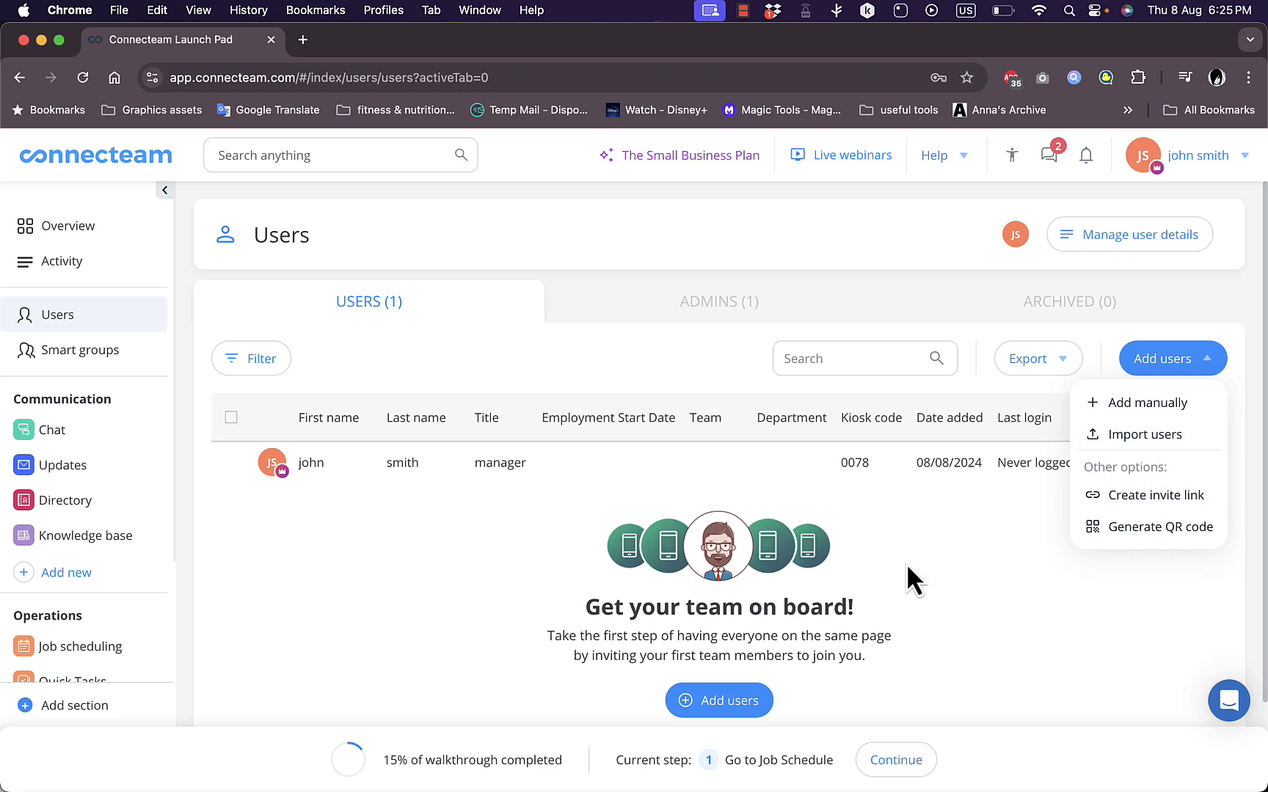
Look through the archived users and admins lists, return to the users list, and show its export formats
left_click(983, 312)
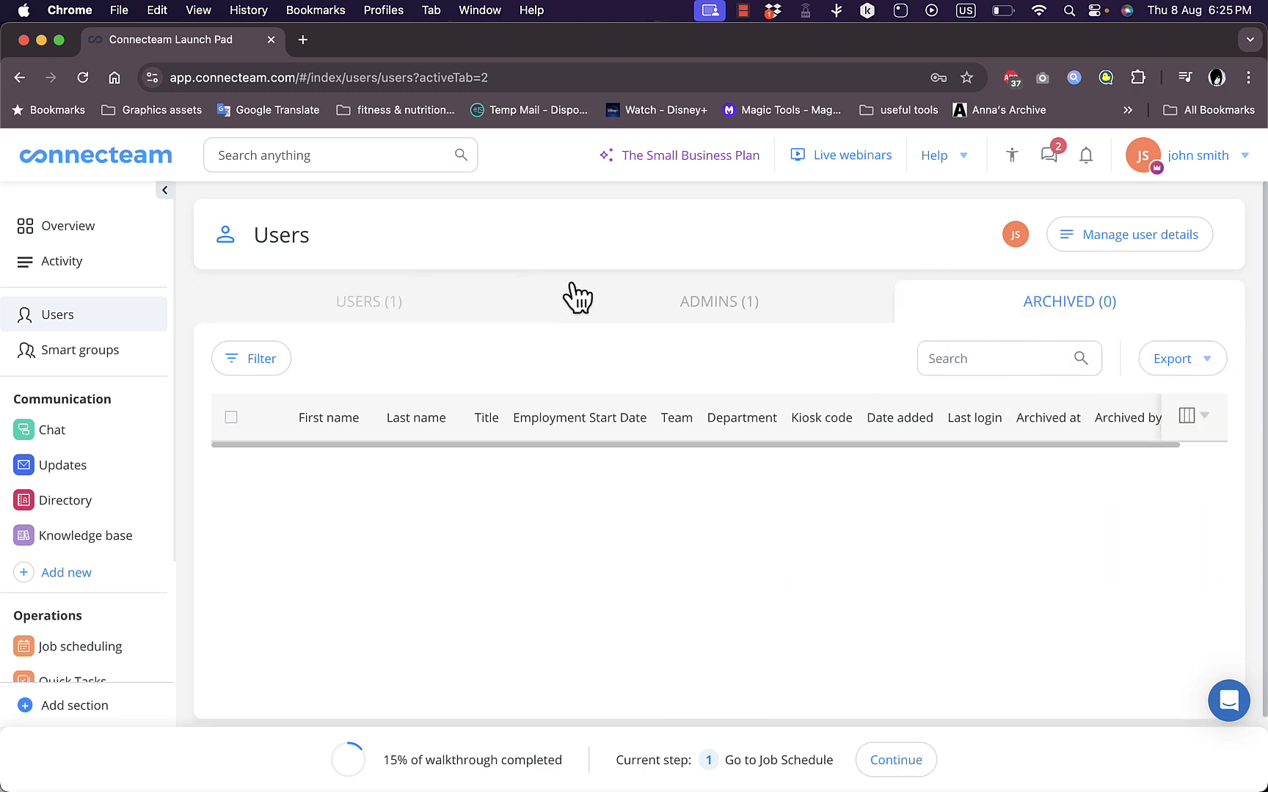
left_click(360, 294)
left_click(741, 314)
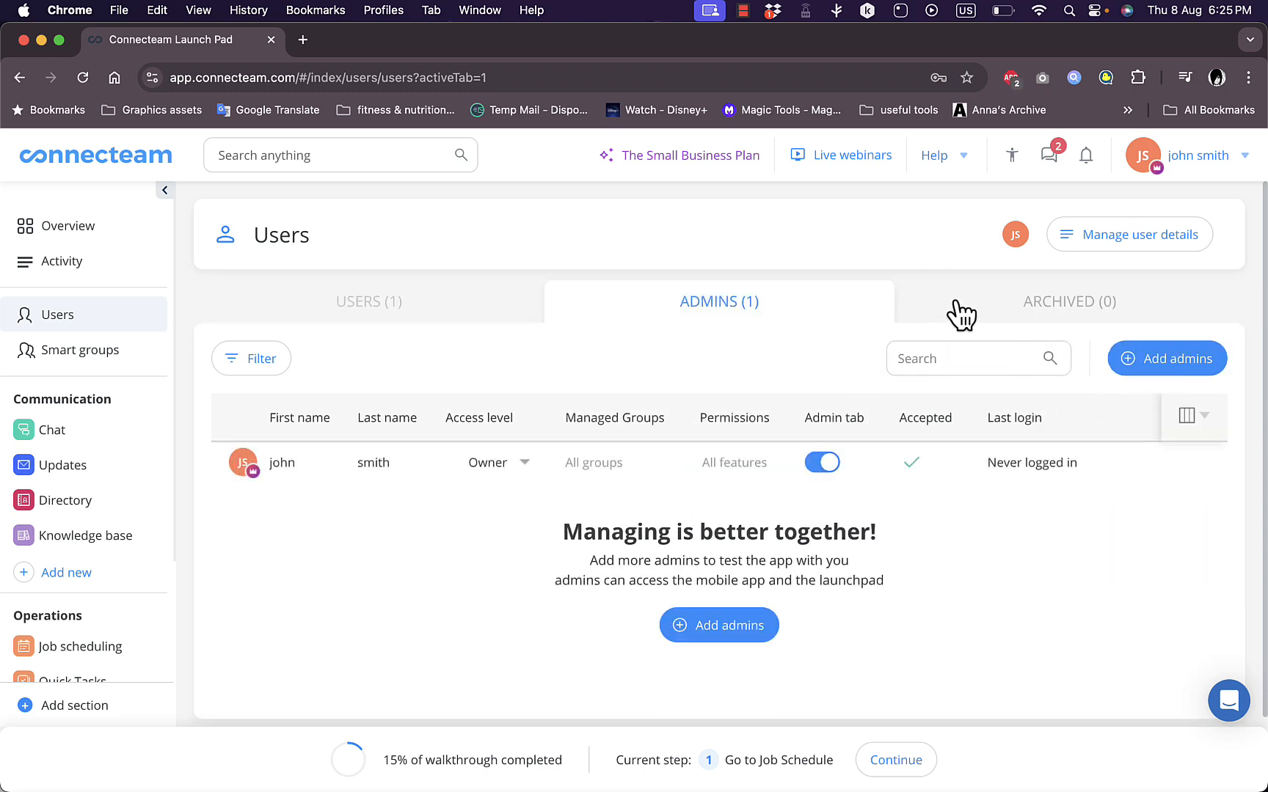
left_click(982, 306)
left_click(353, 311)
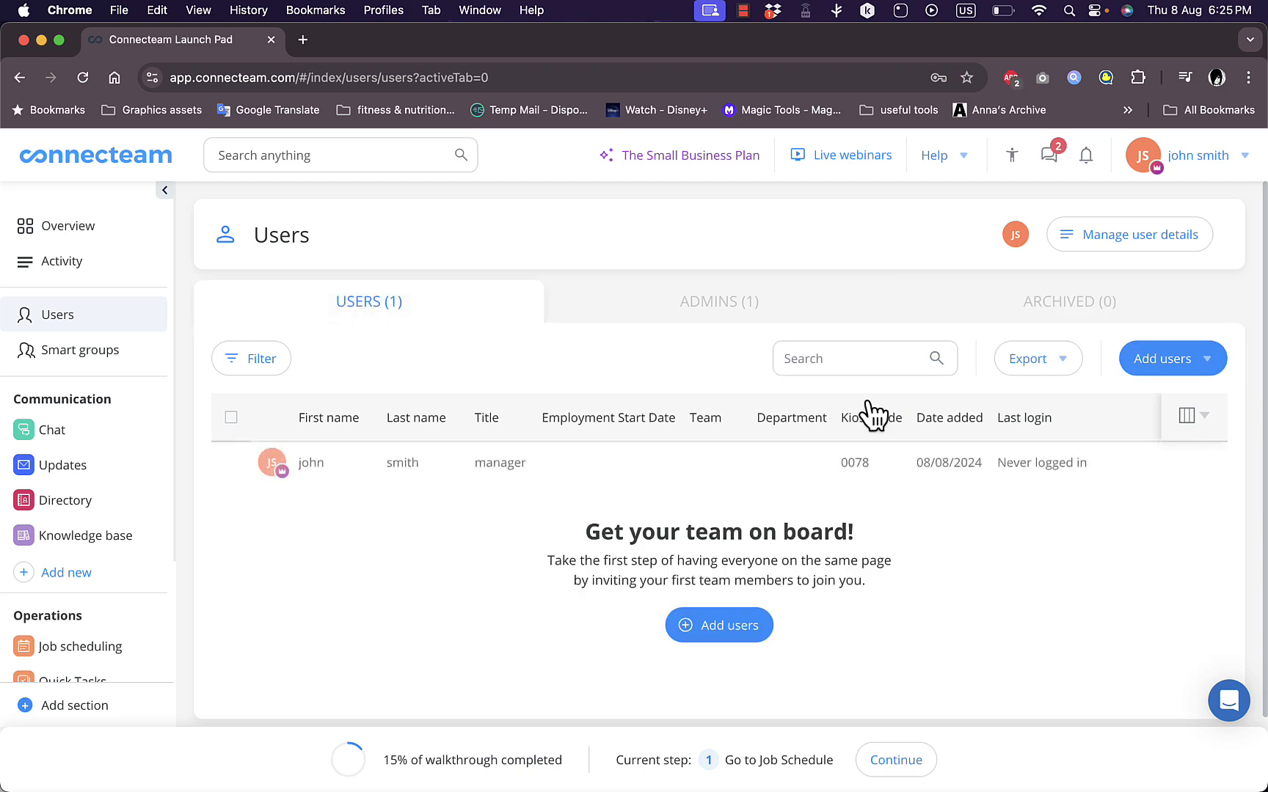
left_click(1074, 370)
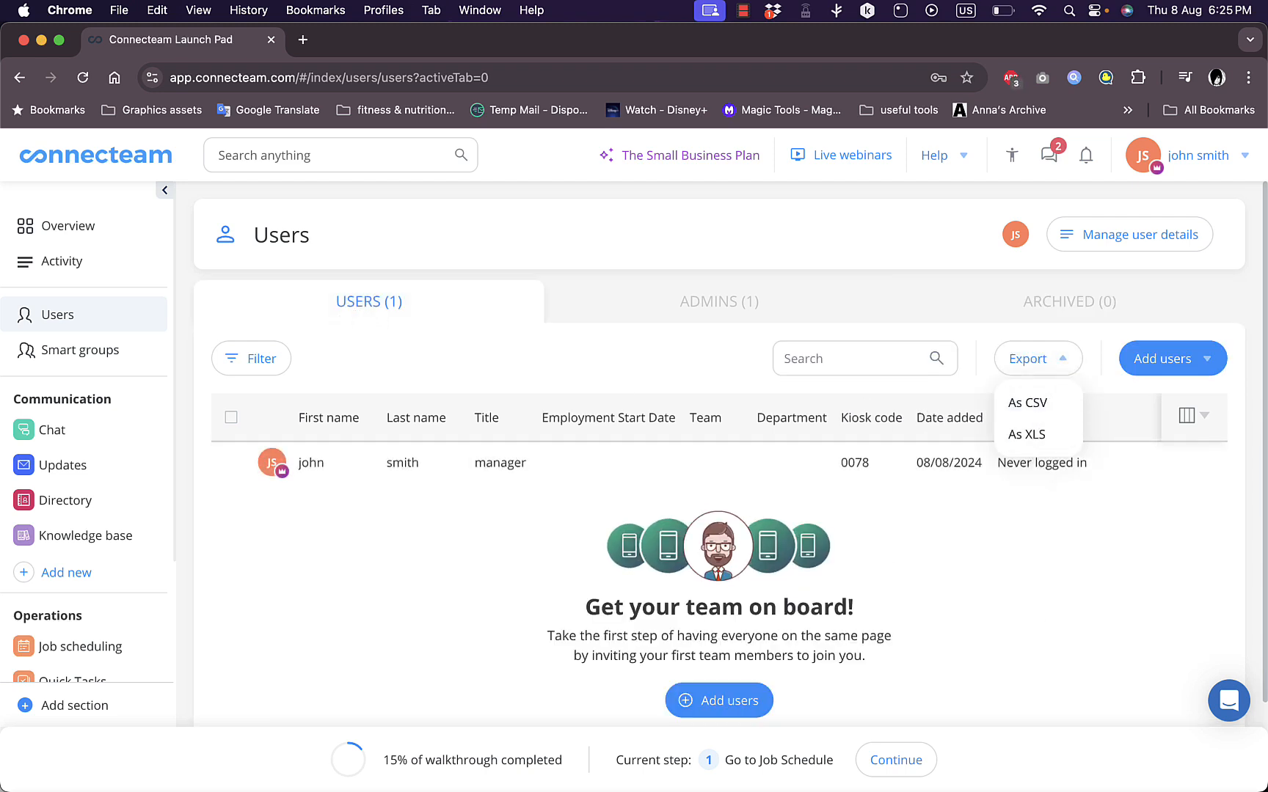
Set up Chat, skip its introduction, dismiss the walkthrough overlay, and send "hi" to the All users' team chat
left_click(54, 436)
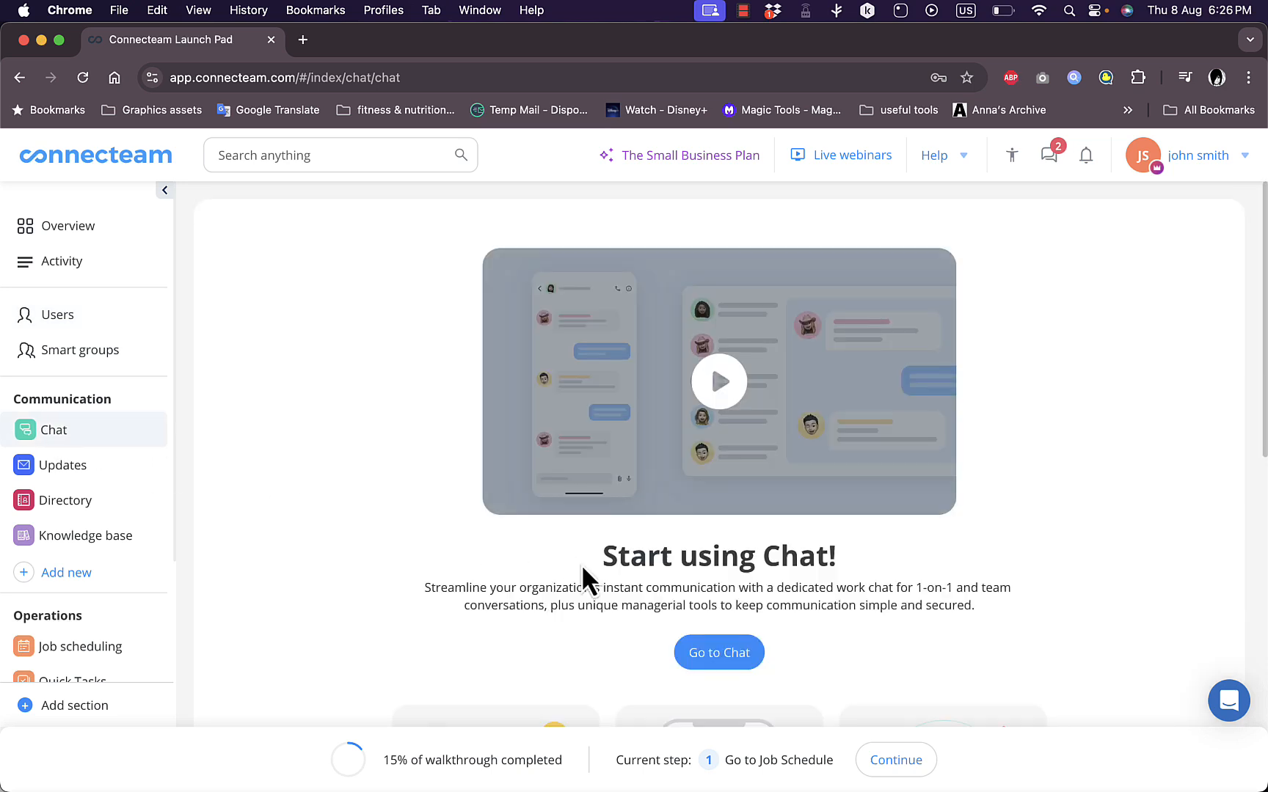
left_click(714, 660)
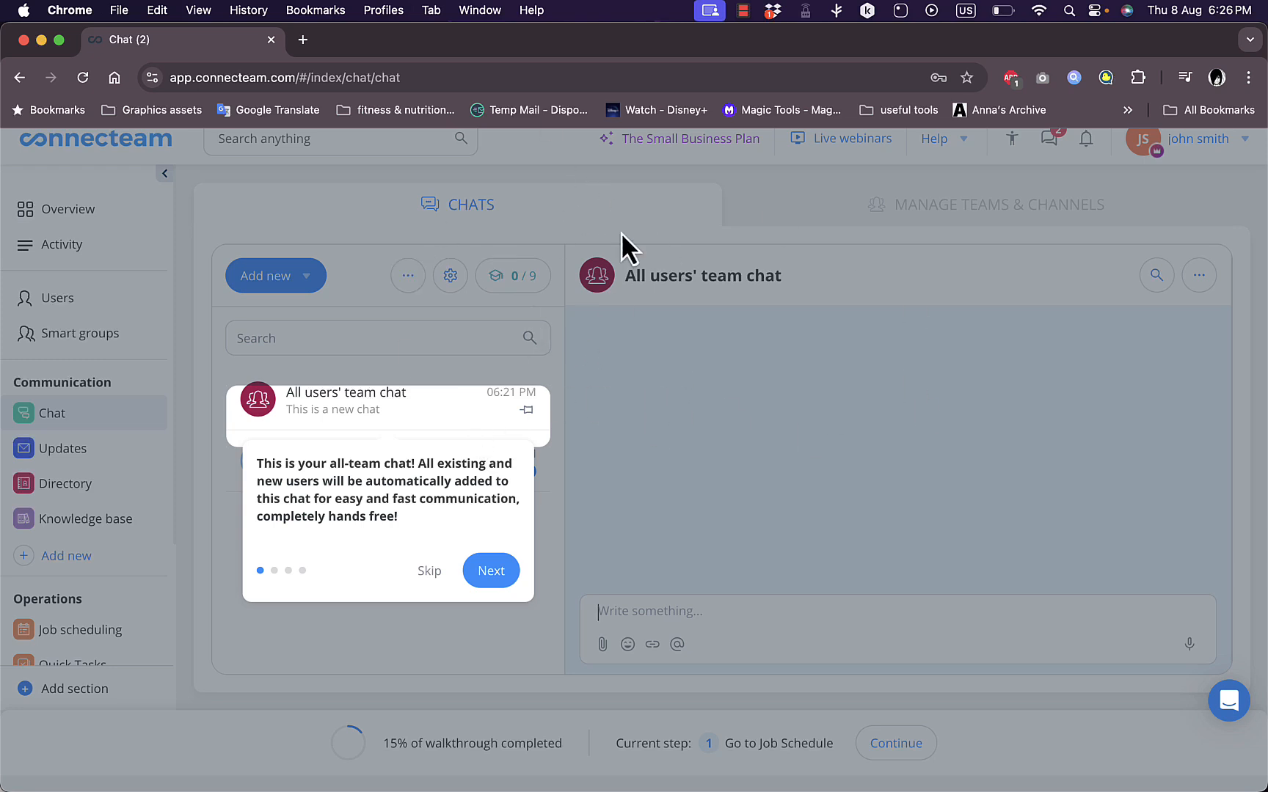
left_click(432, 571)
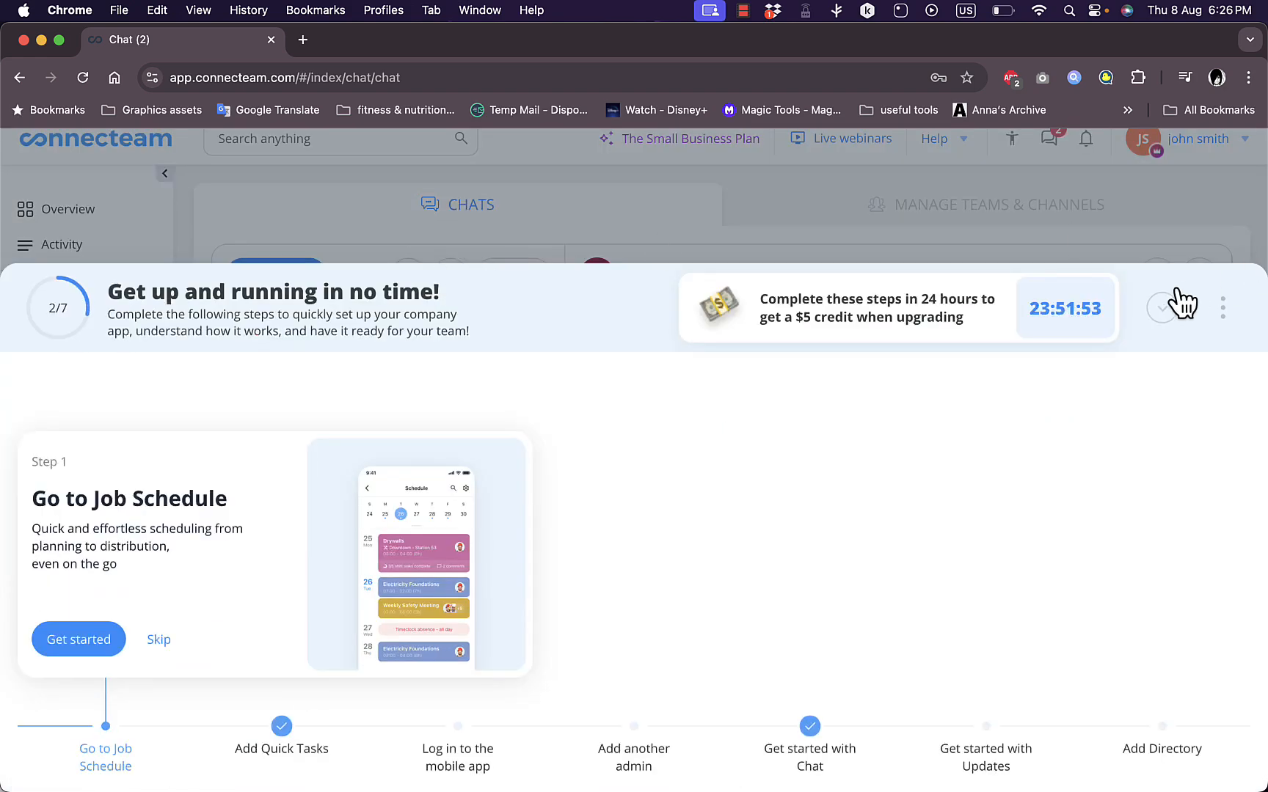
left_click(1174, 297)
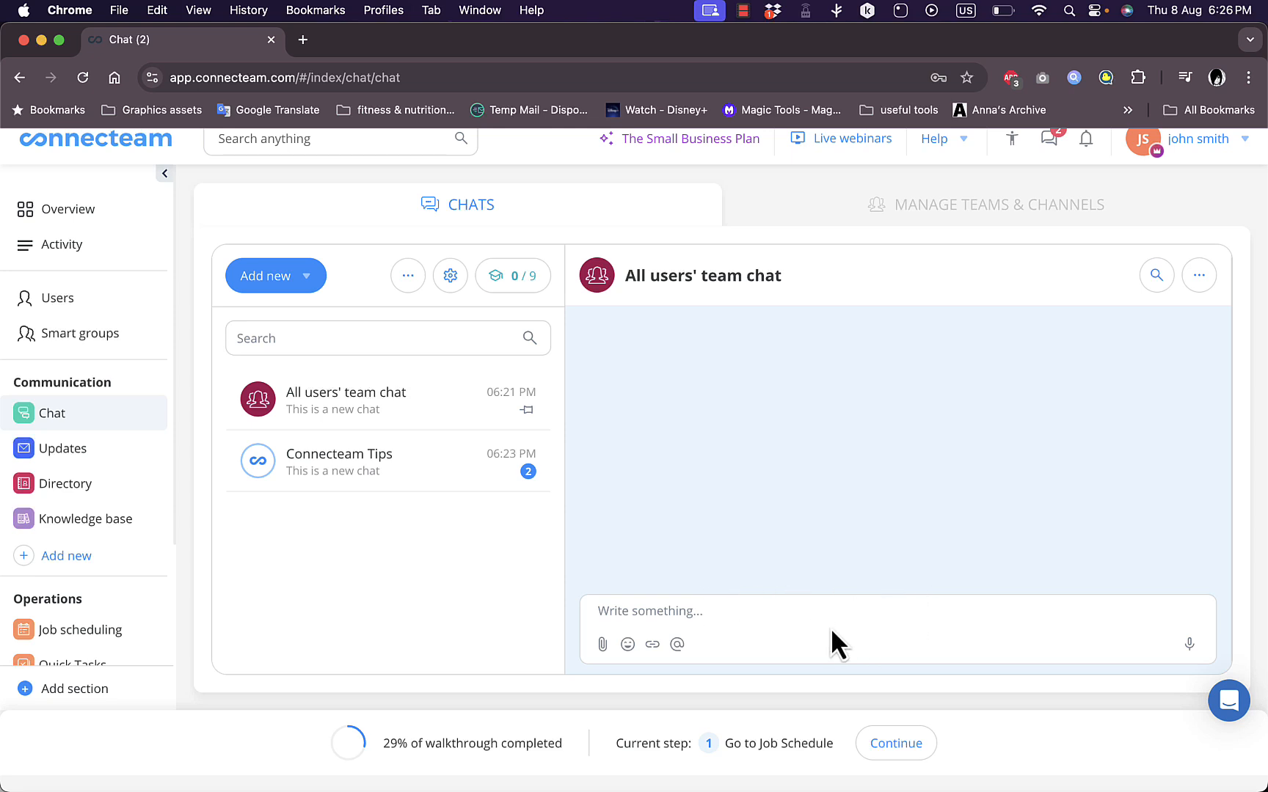
type("hi")
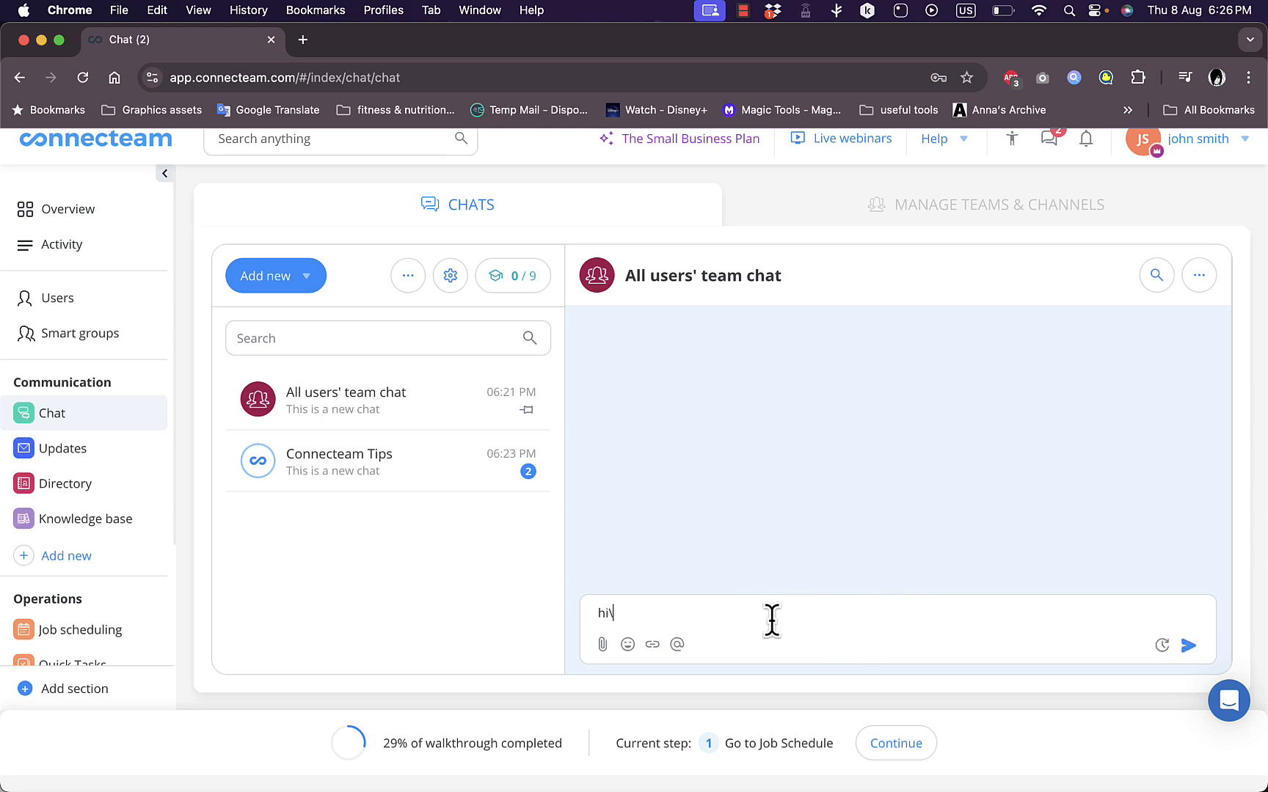
key("Return")
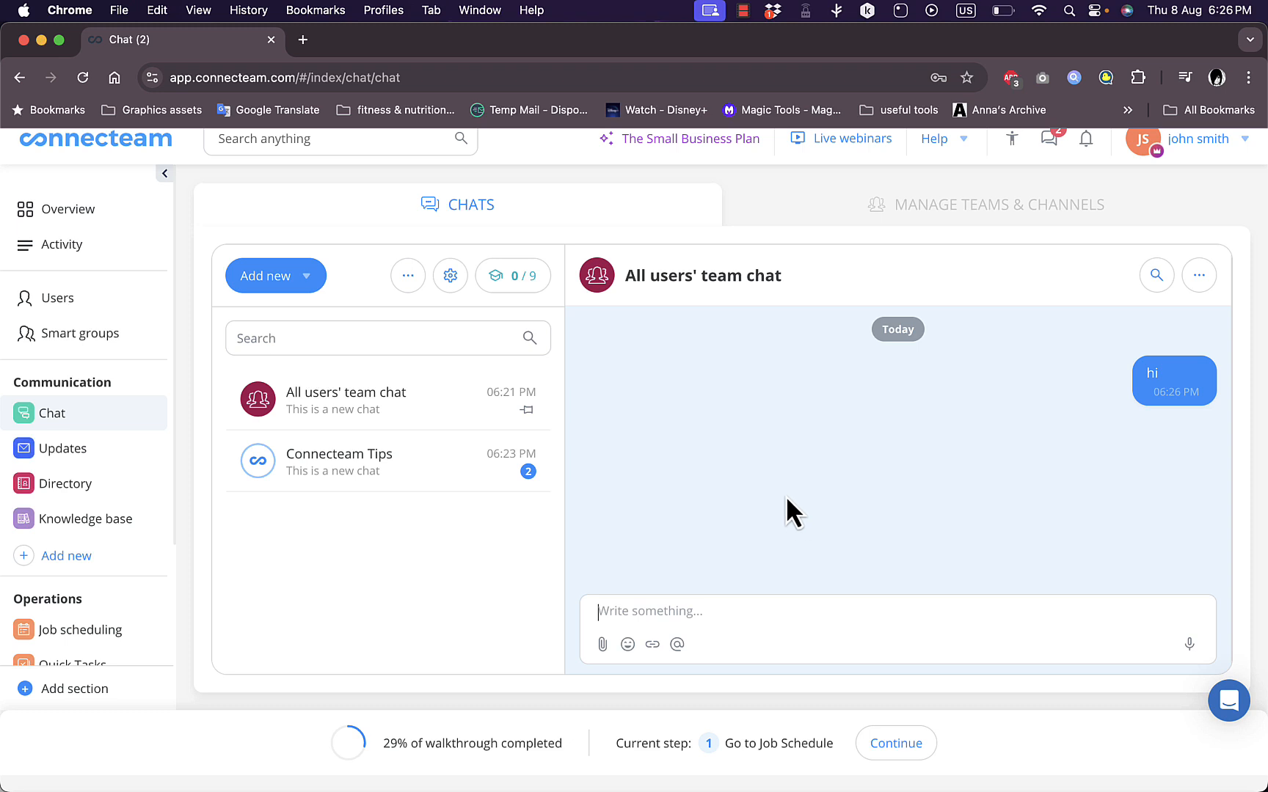
Start a new update in Updates, browse its template library, preview "Tips for self, family and friends to stay safe", and close it
left_click(69, 459)
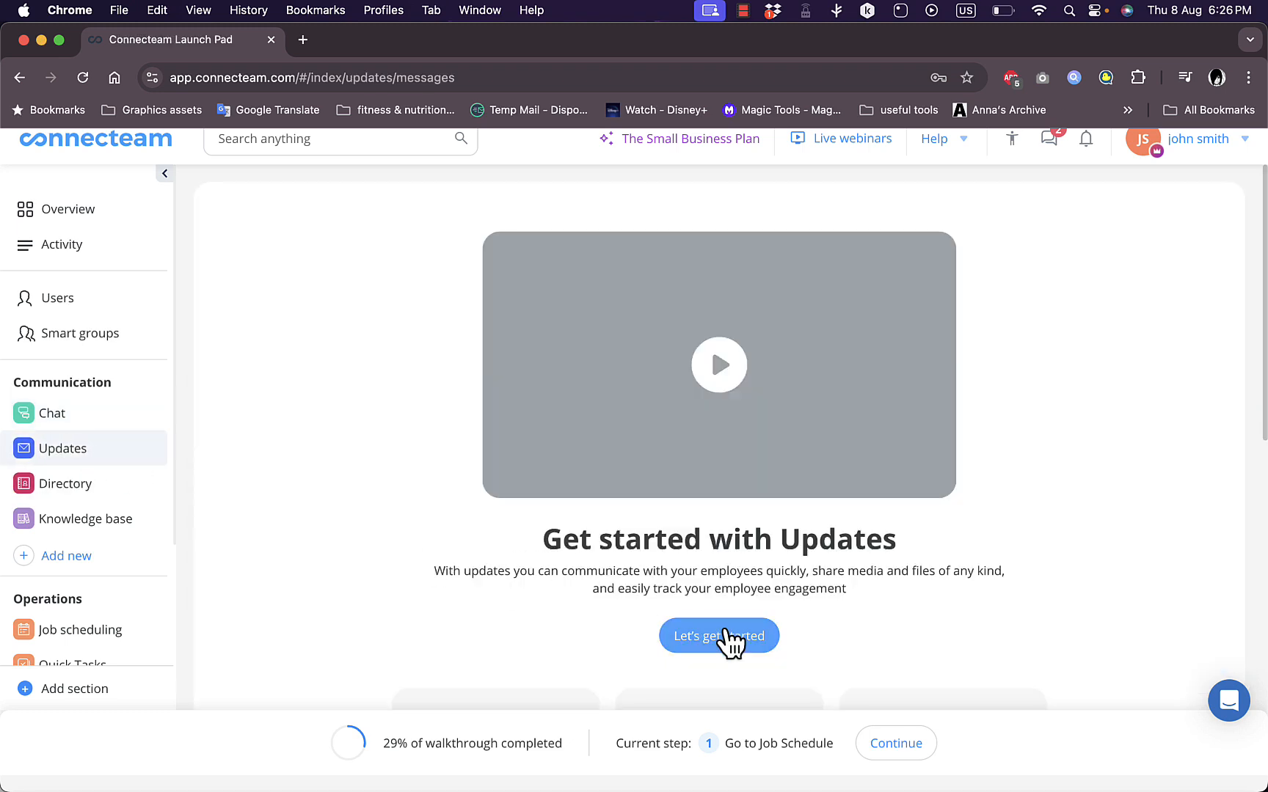
left_click(726, 635)
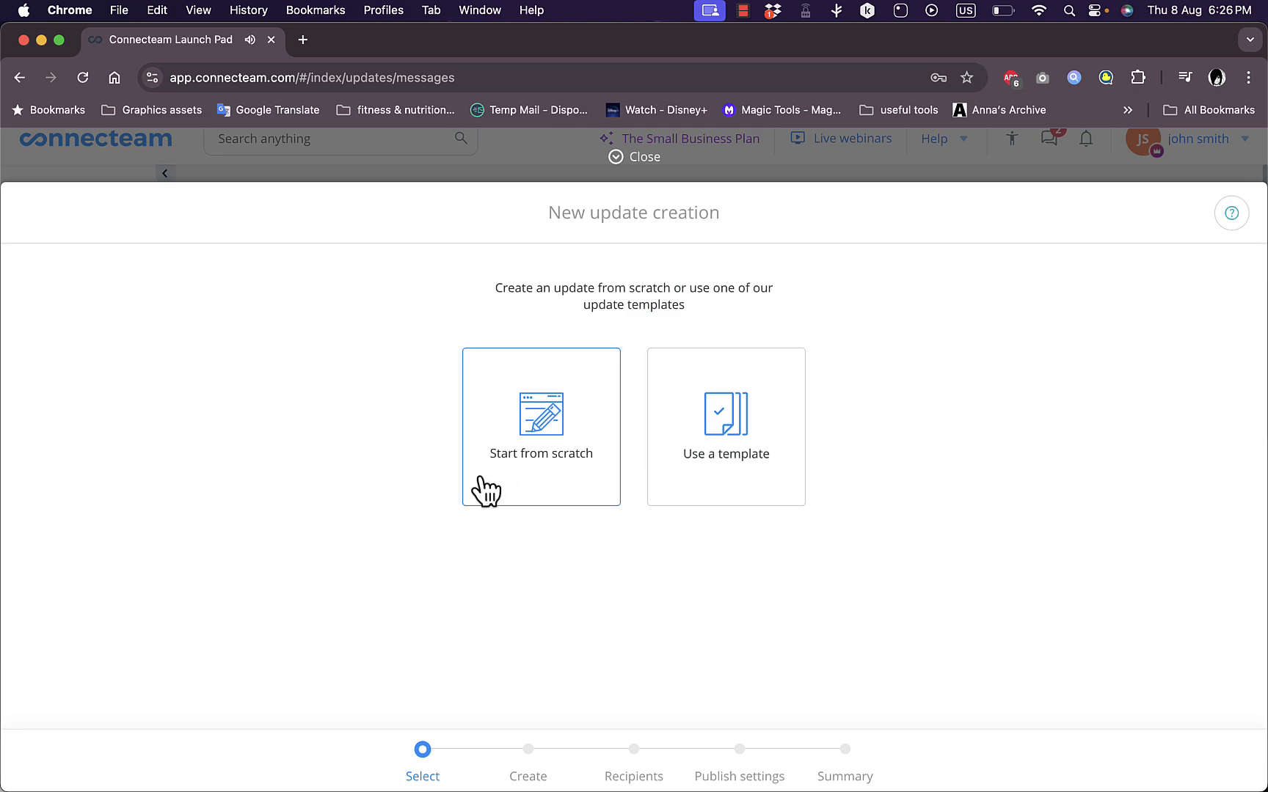
left_click(752, 422)
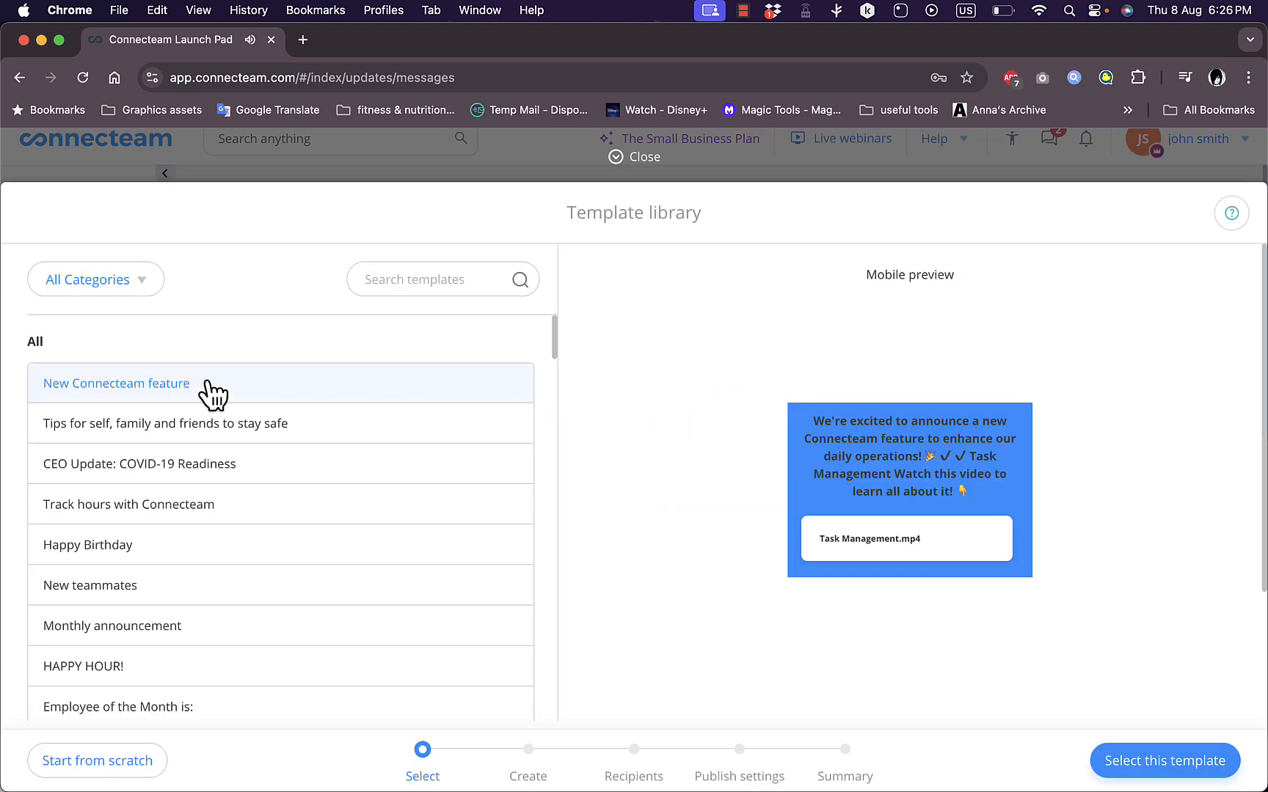
scroll(211, 444, "down", 10)
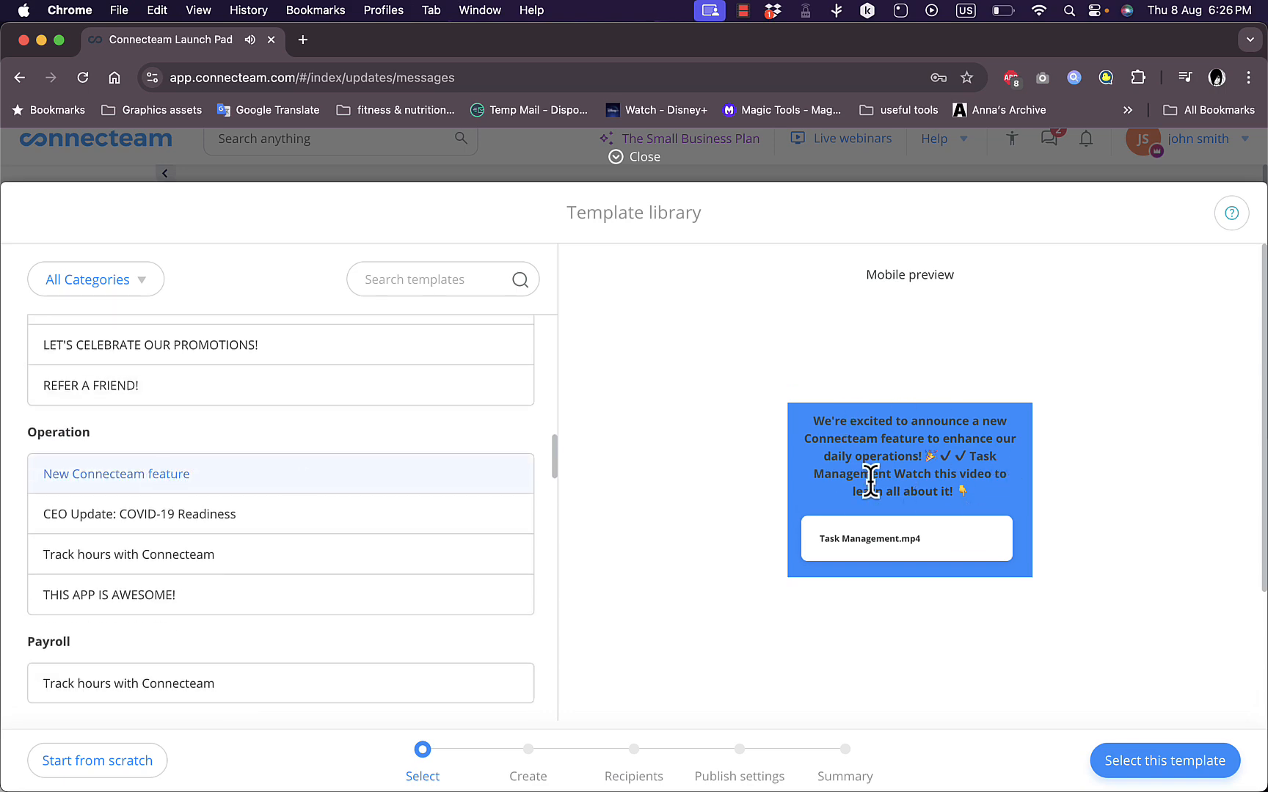
scroll(279, 504, "up", 10)
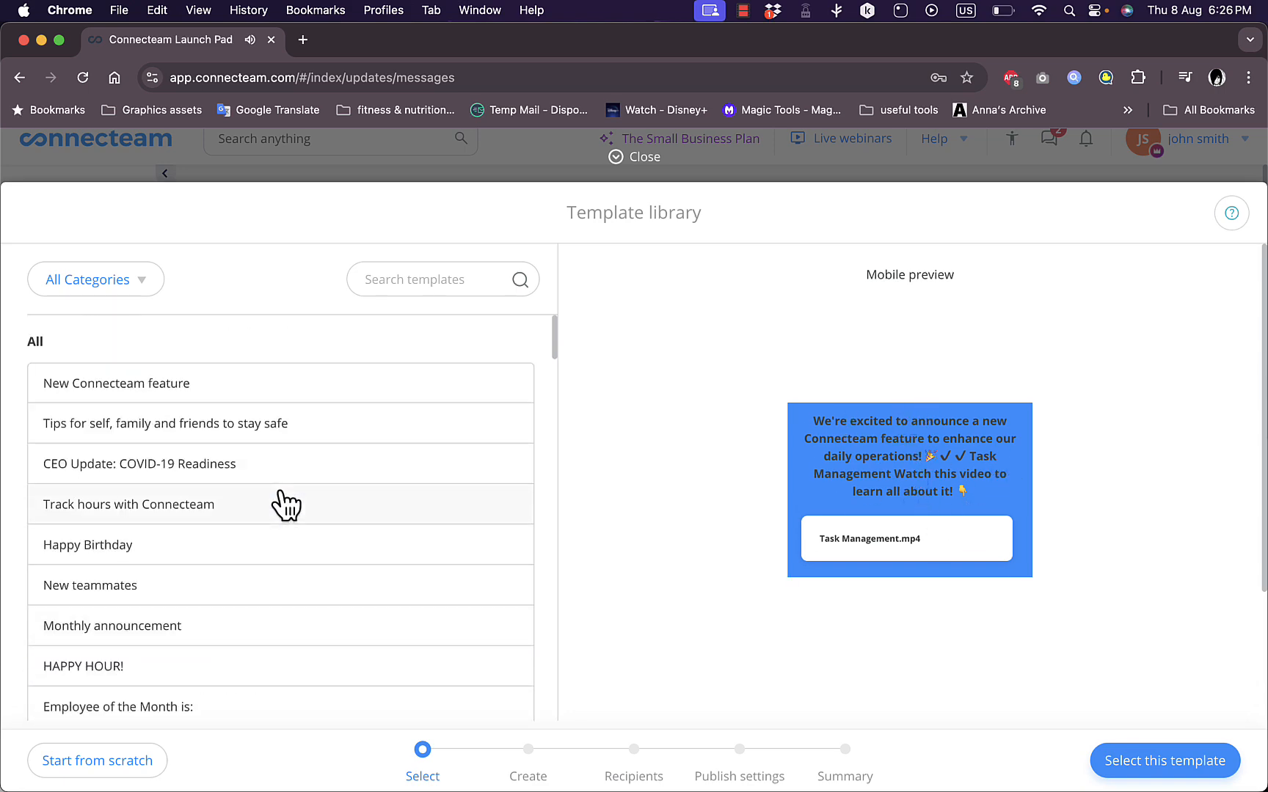
left_click(214, 433)
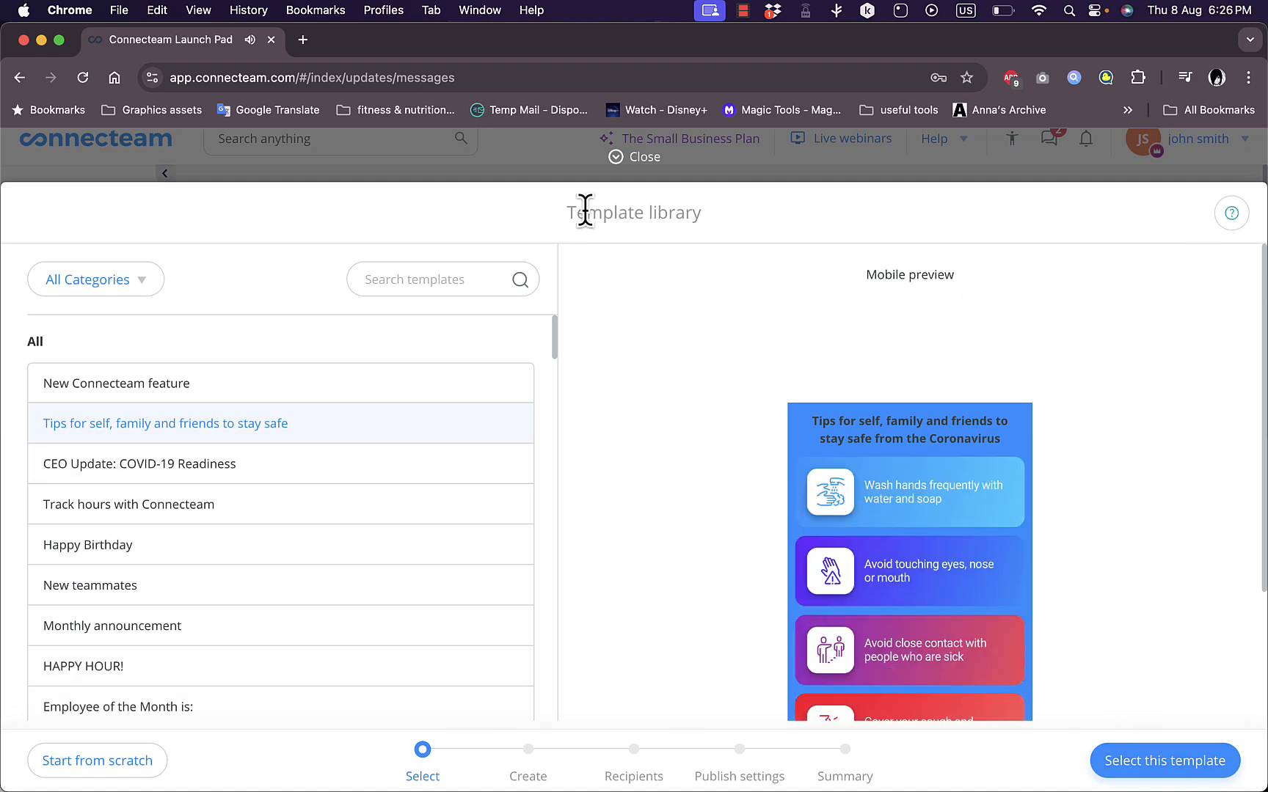
left_click(616, 159)
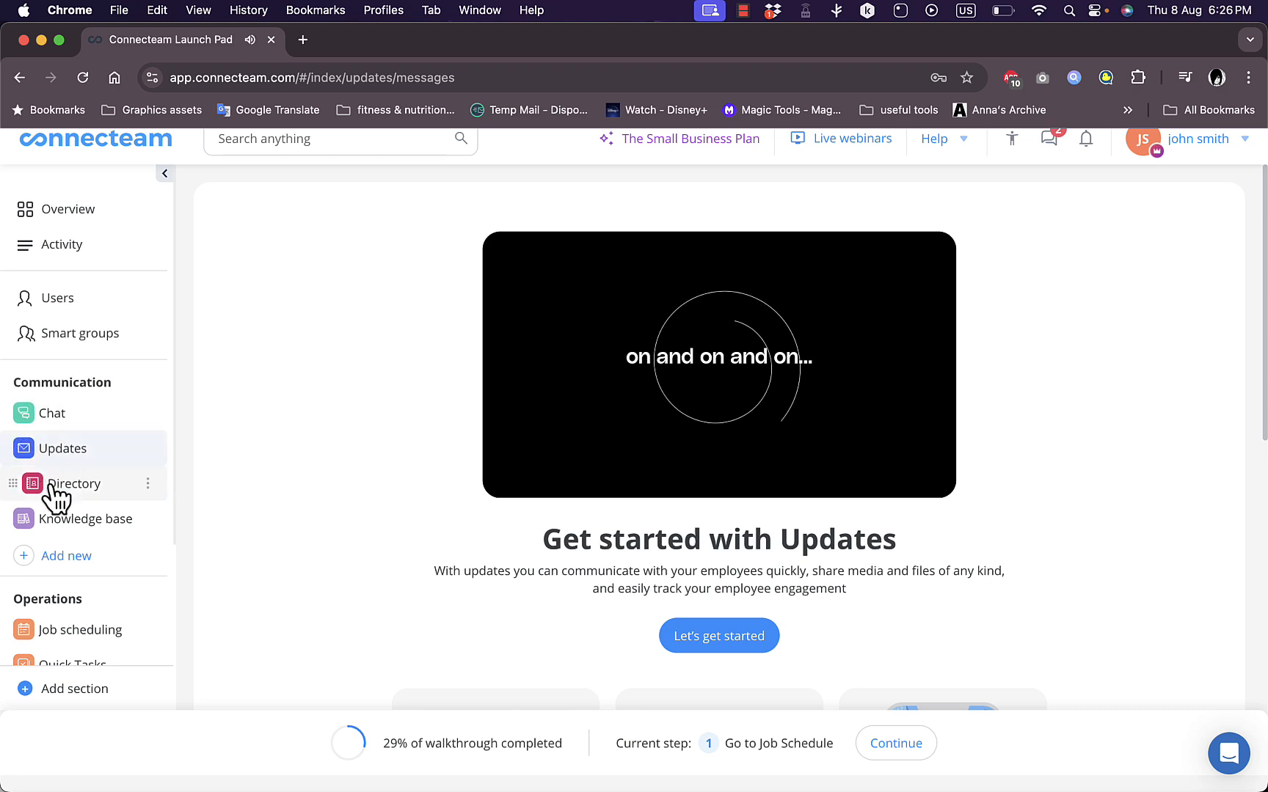
Set up the Directory, dismiss the walkthrough overlay, and view its users and work contacts lists
left_click(49, 486)
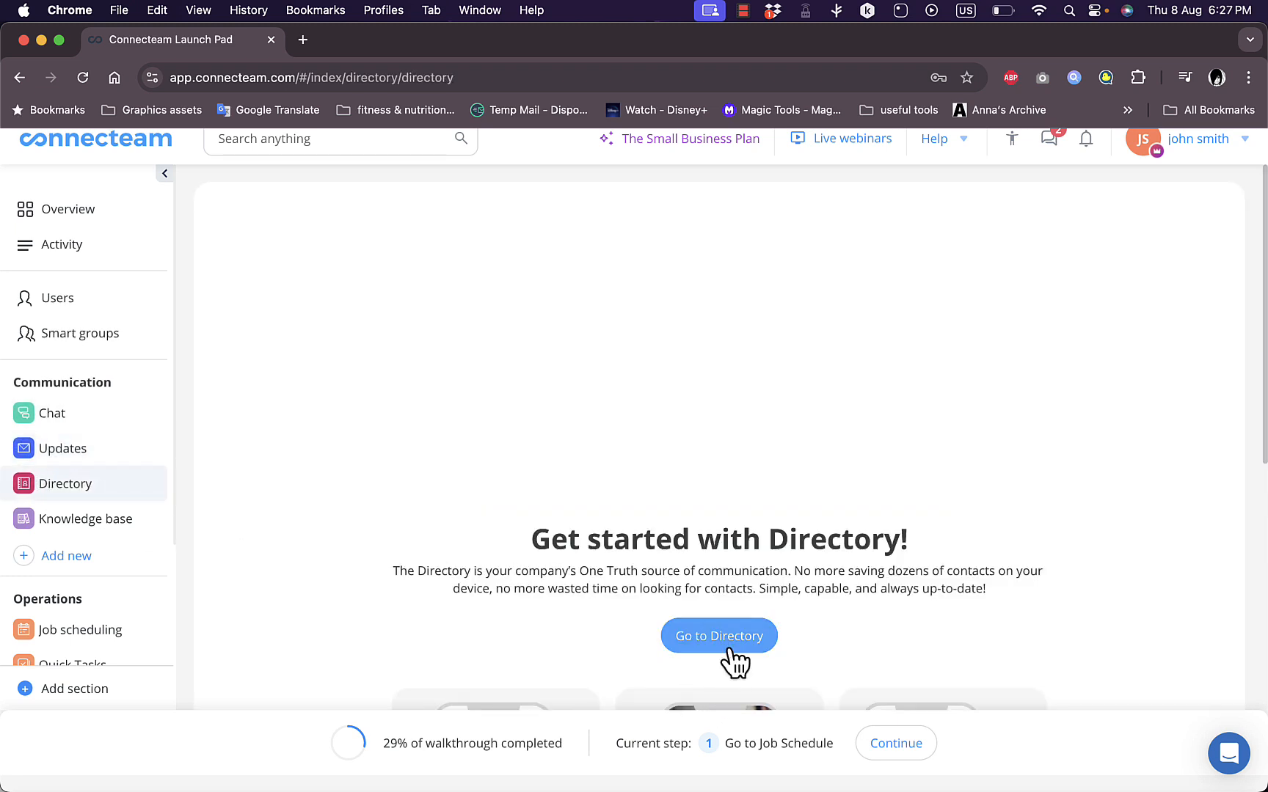
left_click(732, 646)
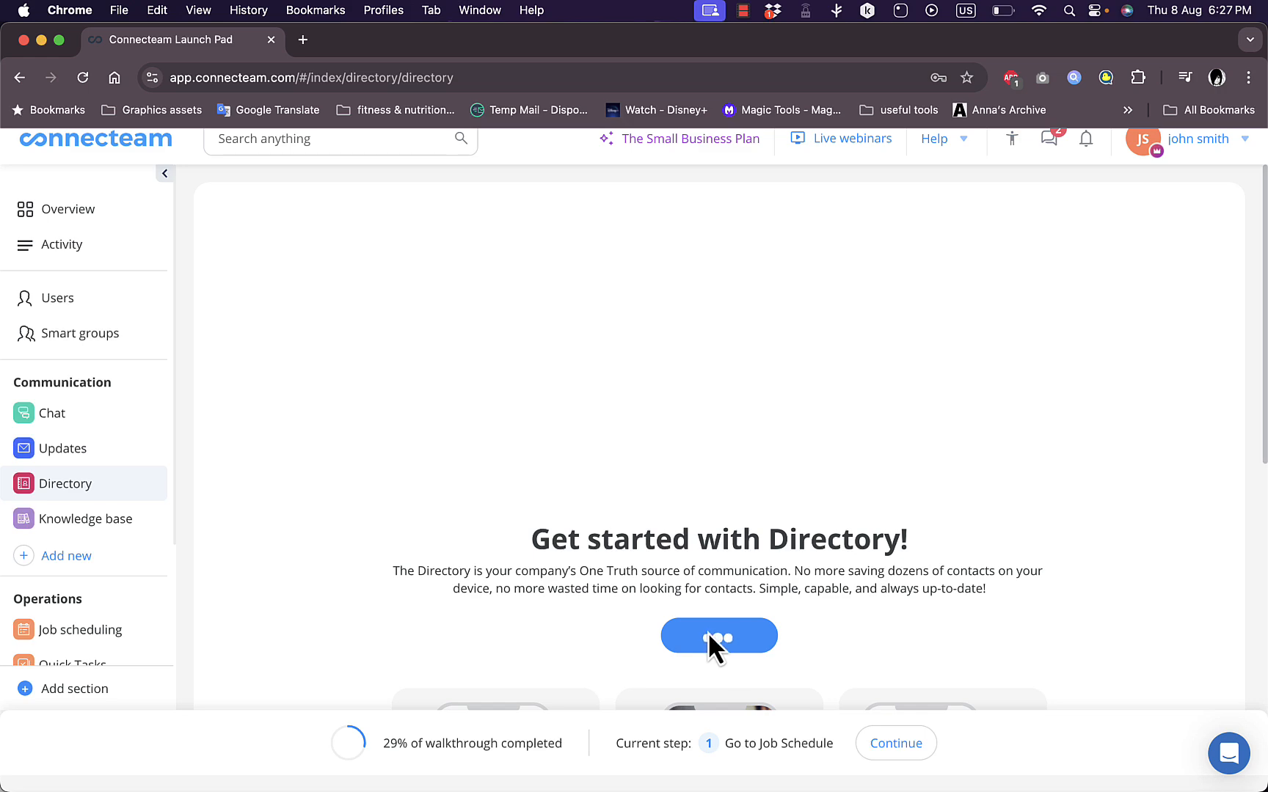
left_click(521, 487)
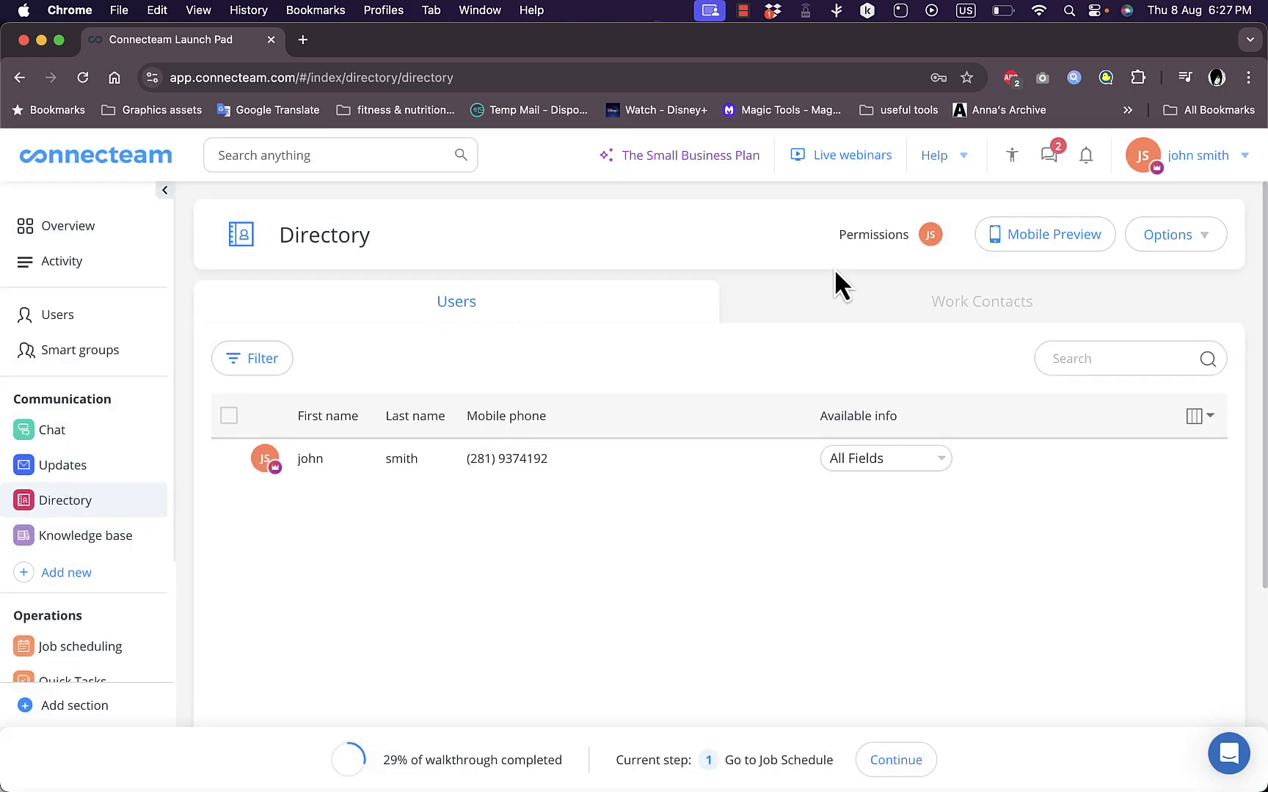
left_click(909, 305)
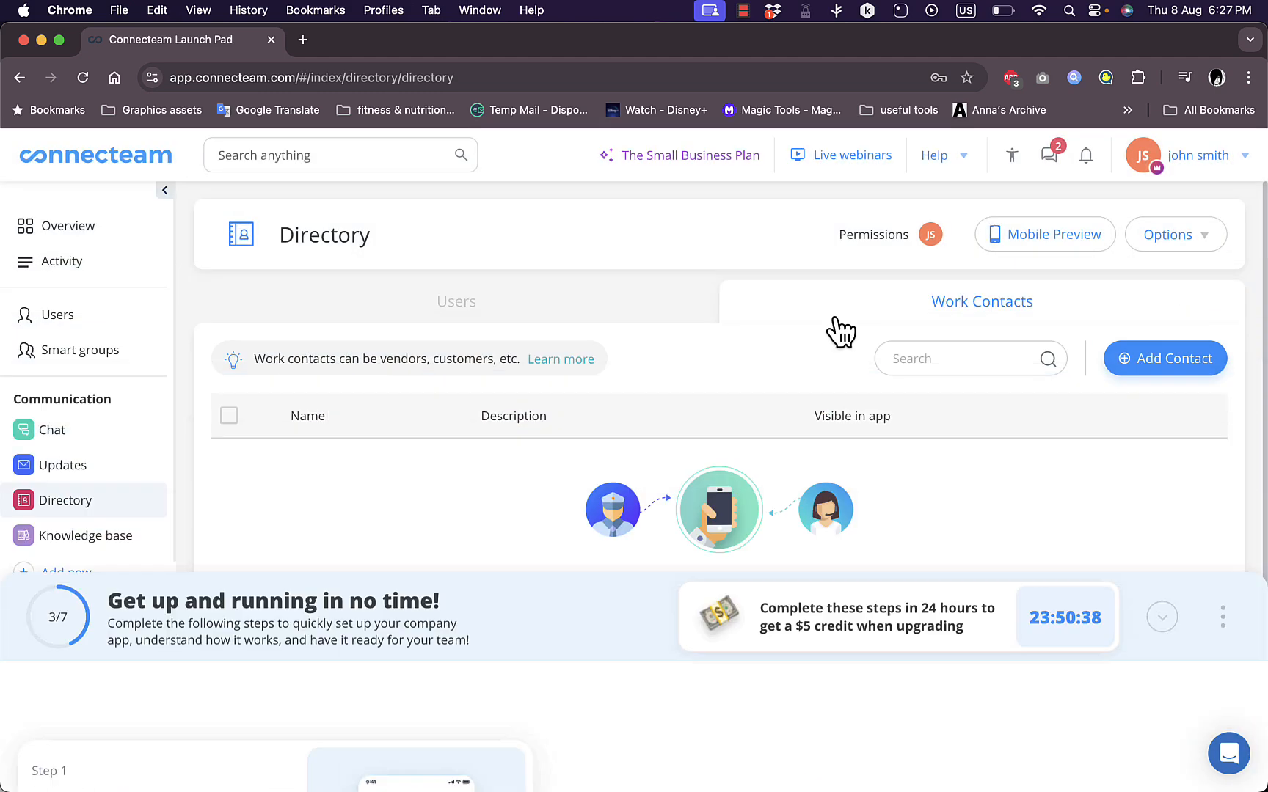
left_click(451, 302)
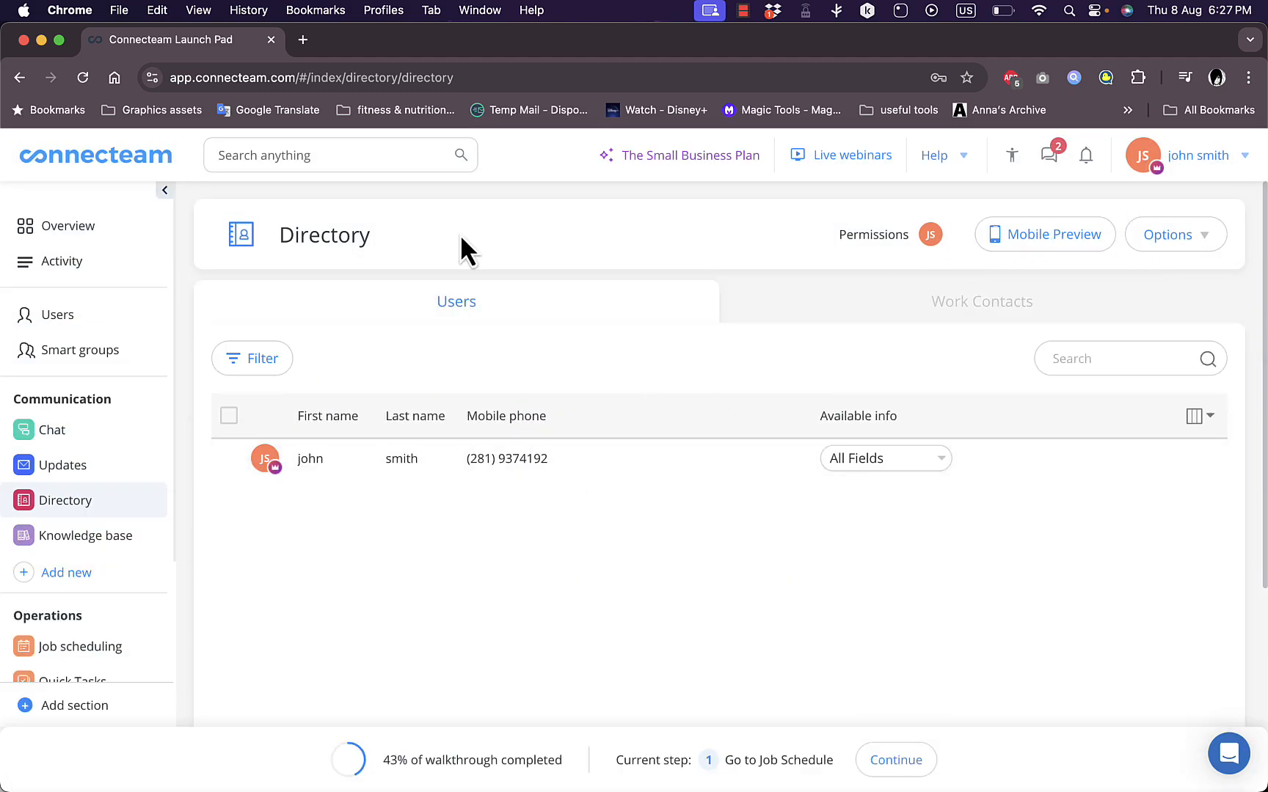
Go to the Knowledge base, start its setup, and close the naming dialog without creating one
left_click(74, 541)
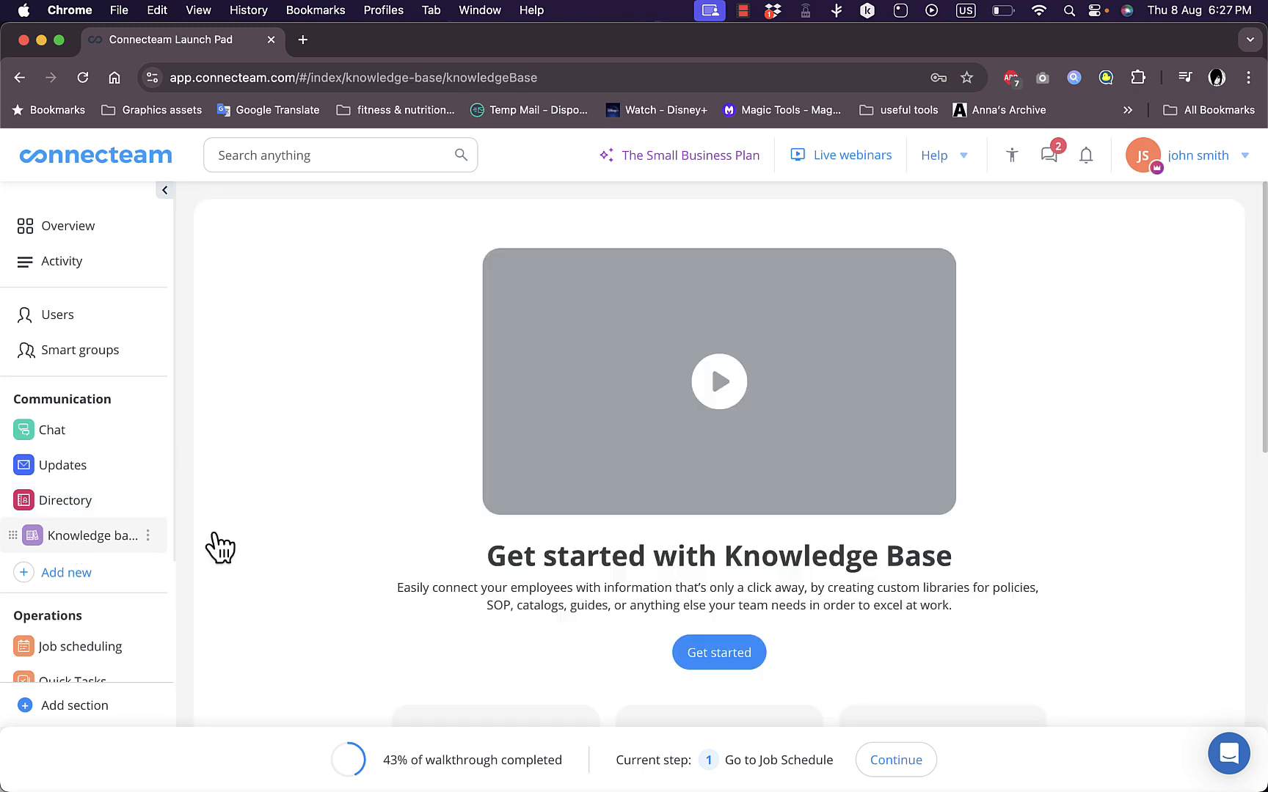
left_click(730, 660)
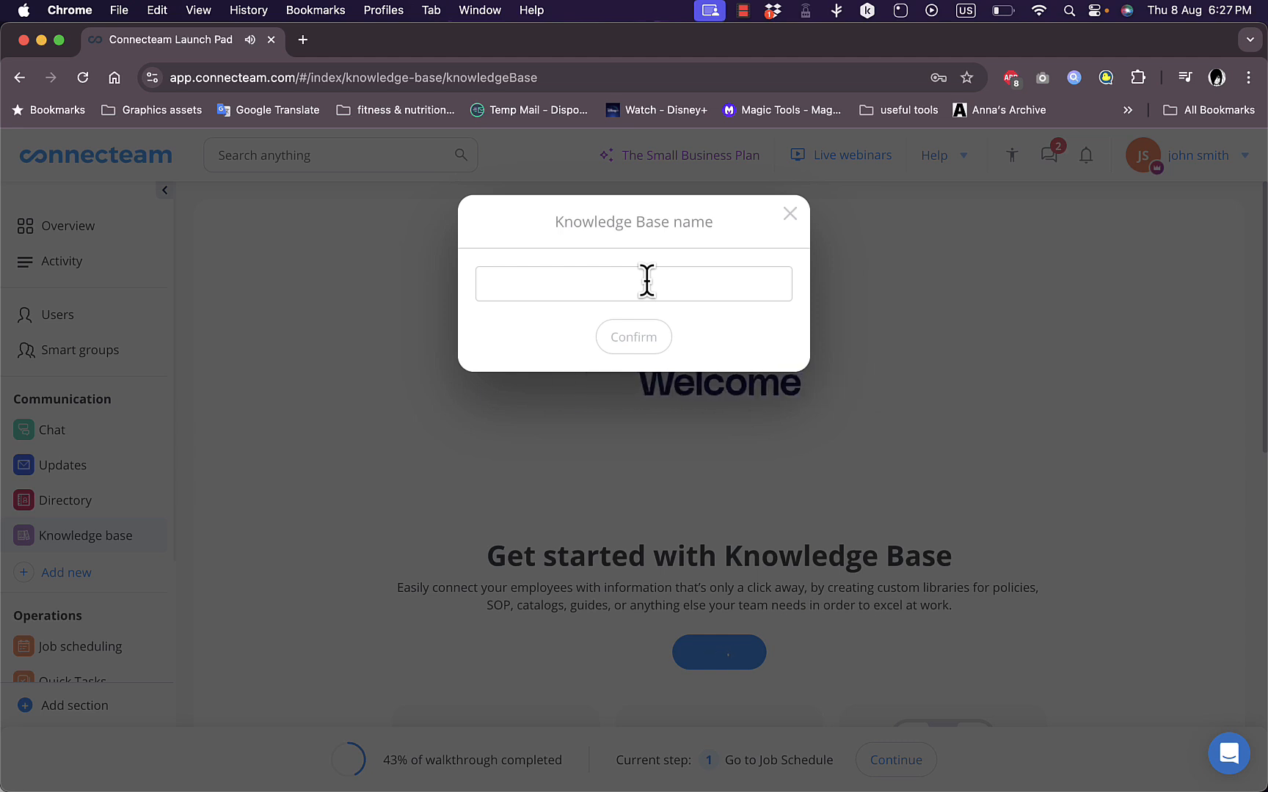
left_click(790, 215)
Go to Job scheduling, start using the scheduler, and dismiss the hint about adding a new shift
scroll(93, 514, "down", 5)
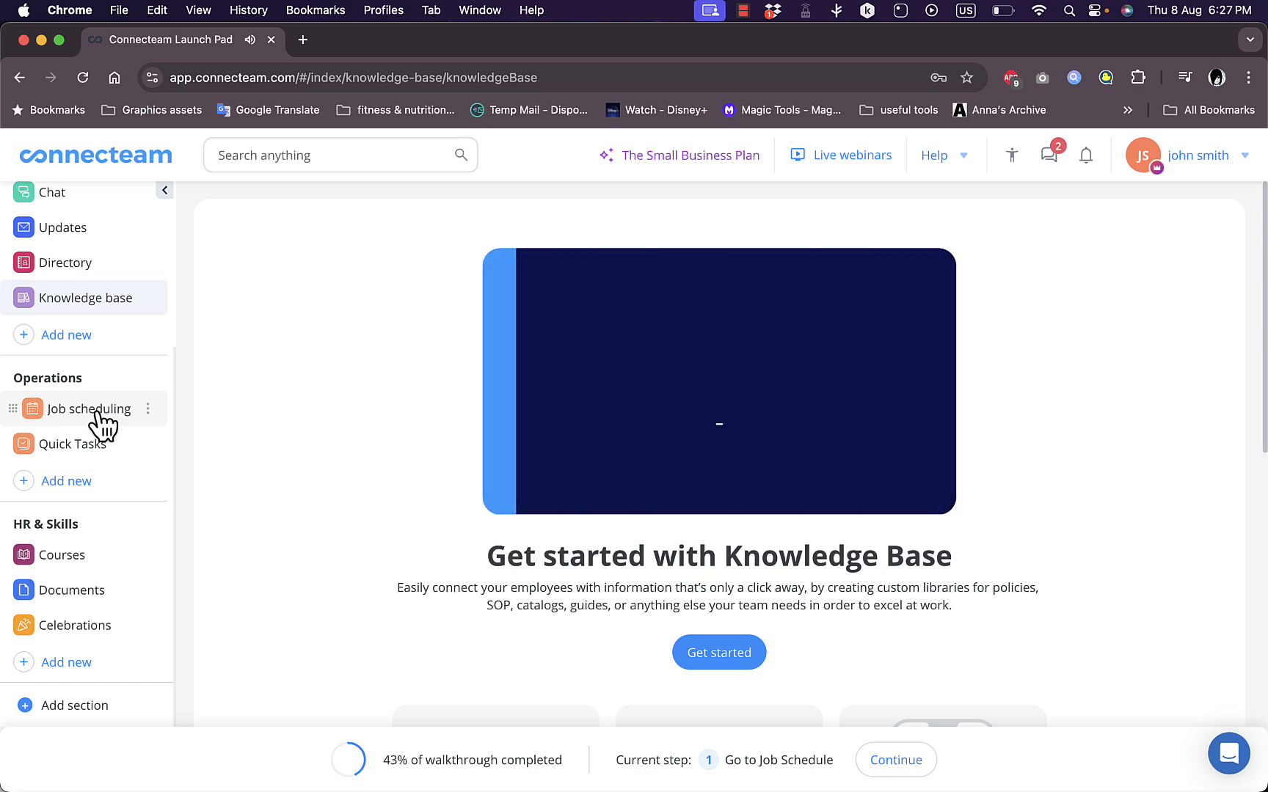
left_click(109, 426)
left_click(734, 653)
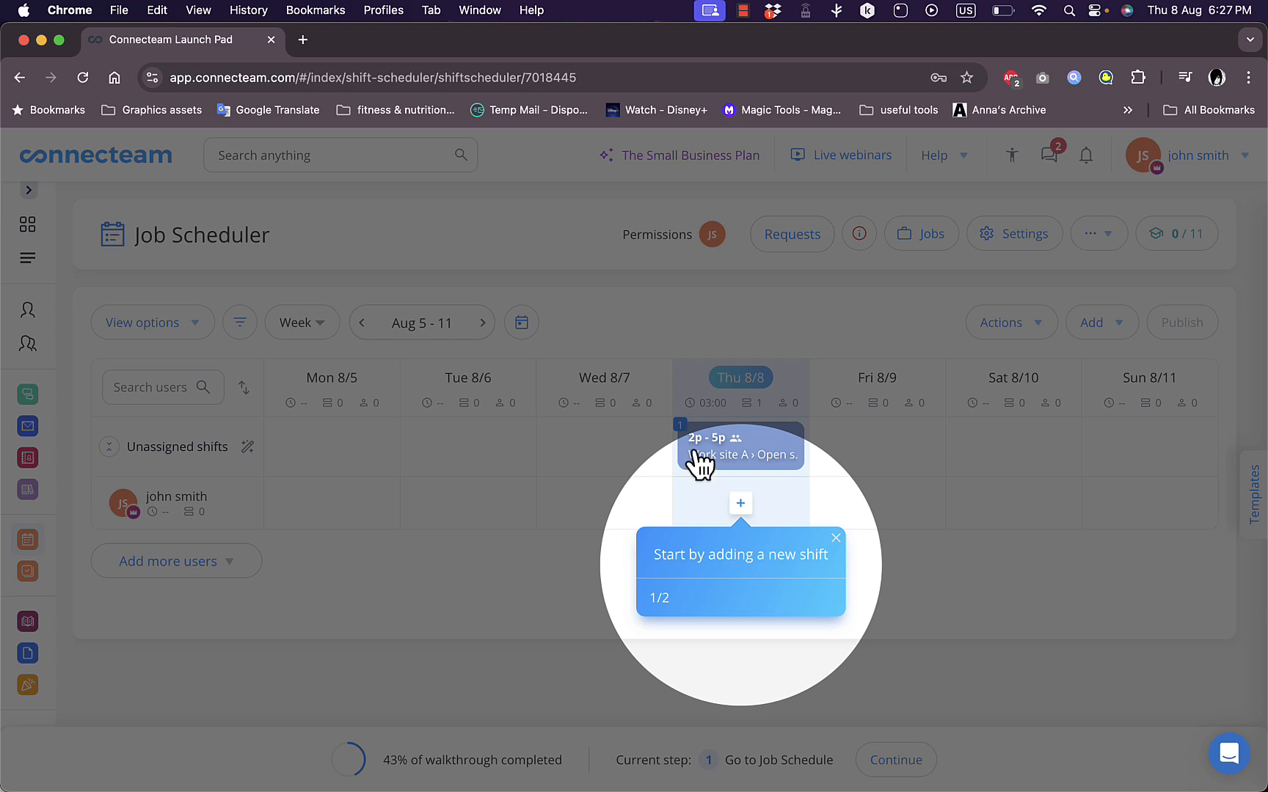
left_click(839, 536)
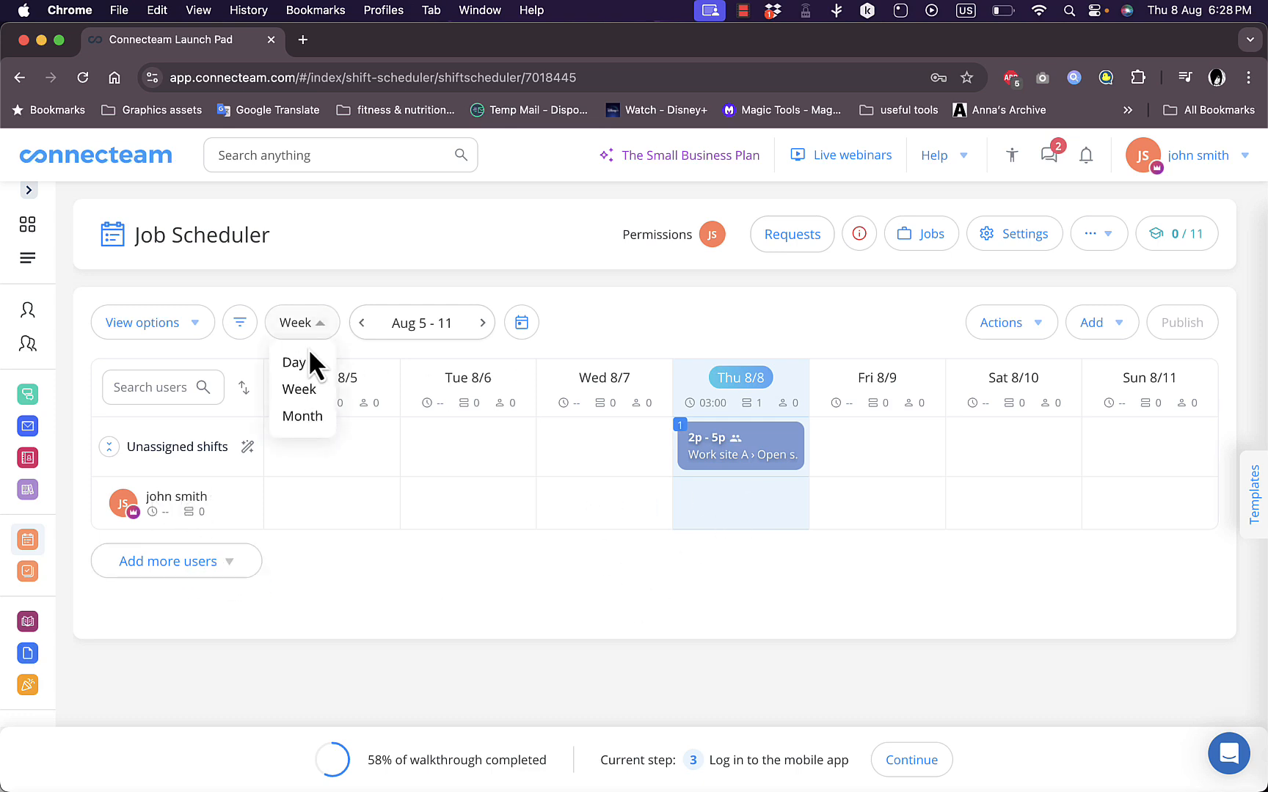
Show the job schedule by day, switch it to the month view, and look over the August 2024 calendar
left_click(302, 367)
left_click(310, 323)
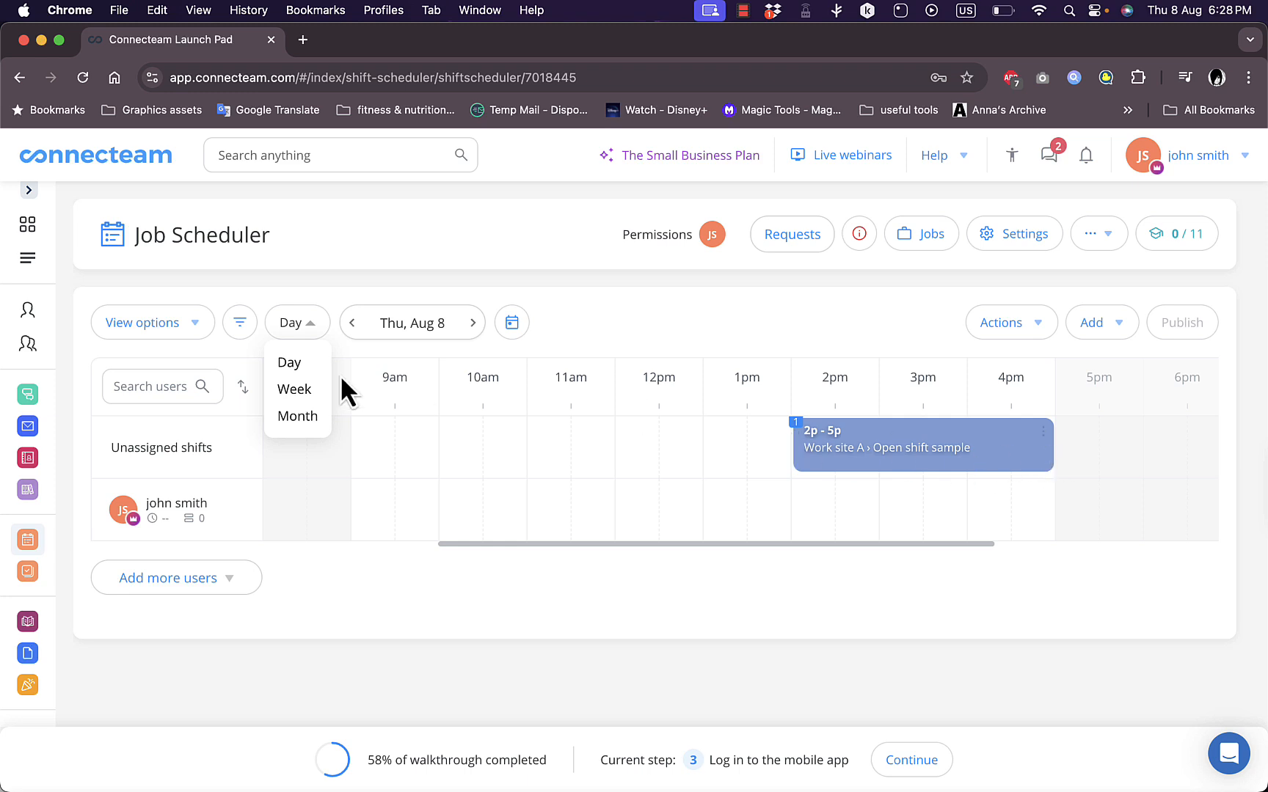
left_click(296, 418)
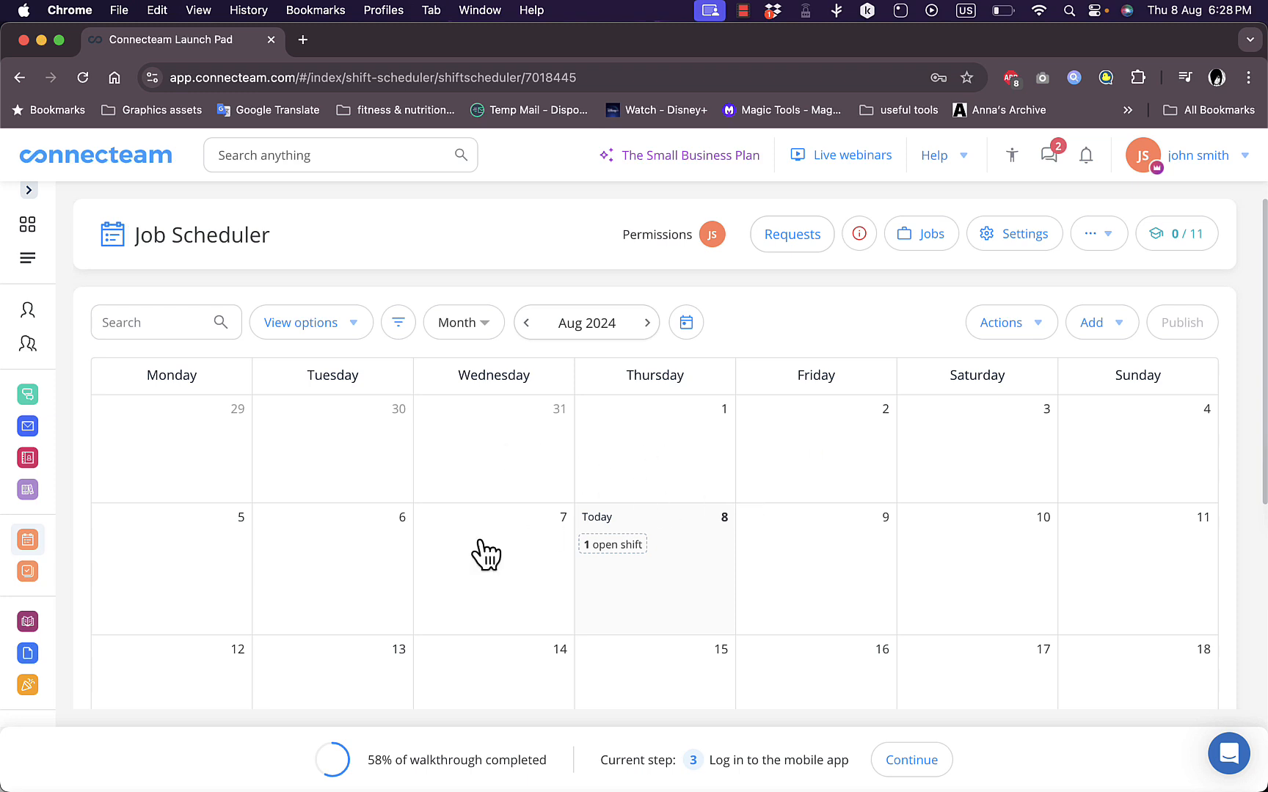
scroll(451, 595, "down", 5)
scroll(454, 596, "up", 5)
scroll(499, 546, "down", 3)
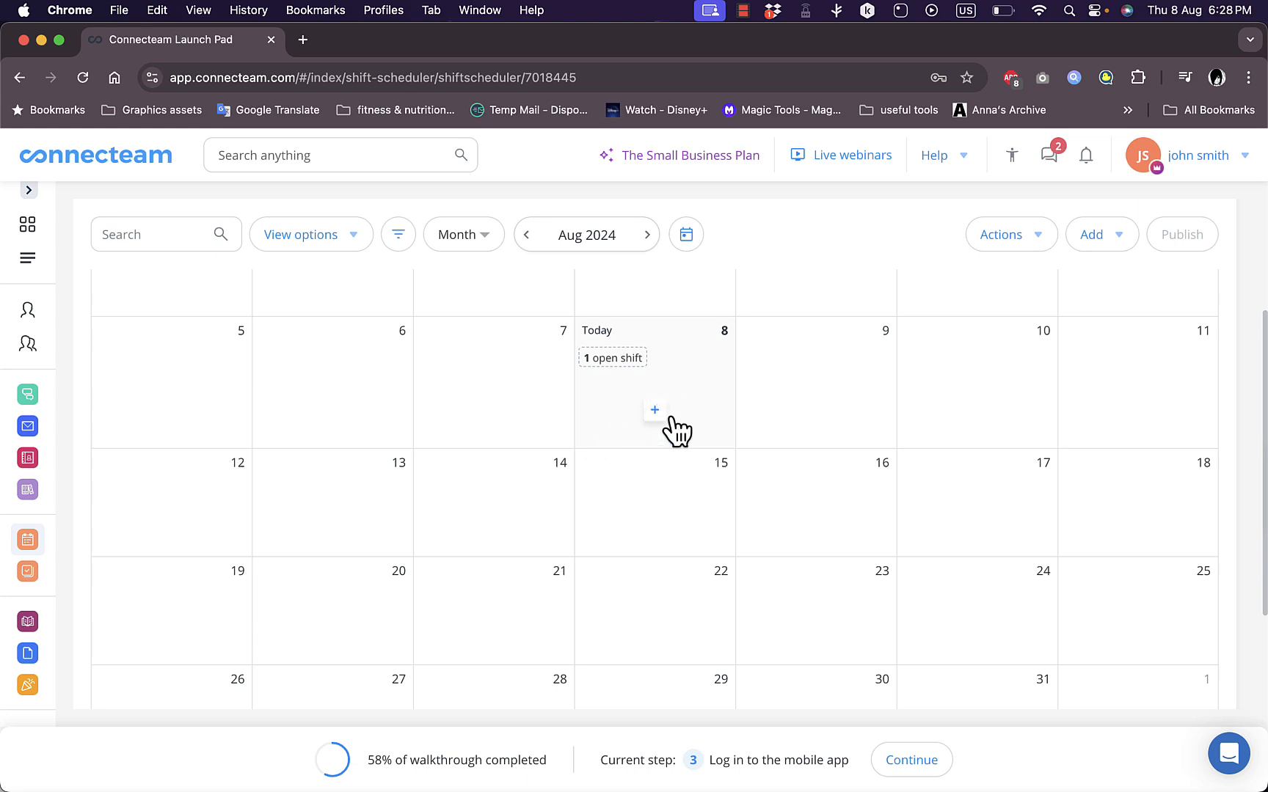
Create a shift for August 7, 2024 titled "test", choose job Project A, assign the listed user, and review the remaining shift fields
left_click(492, 390)
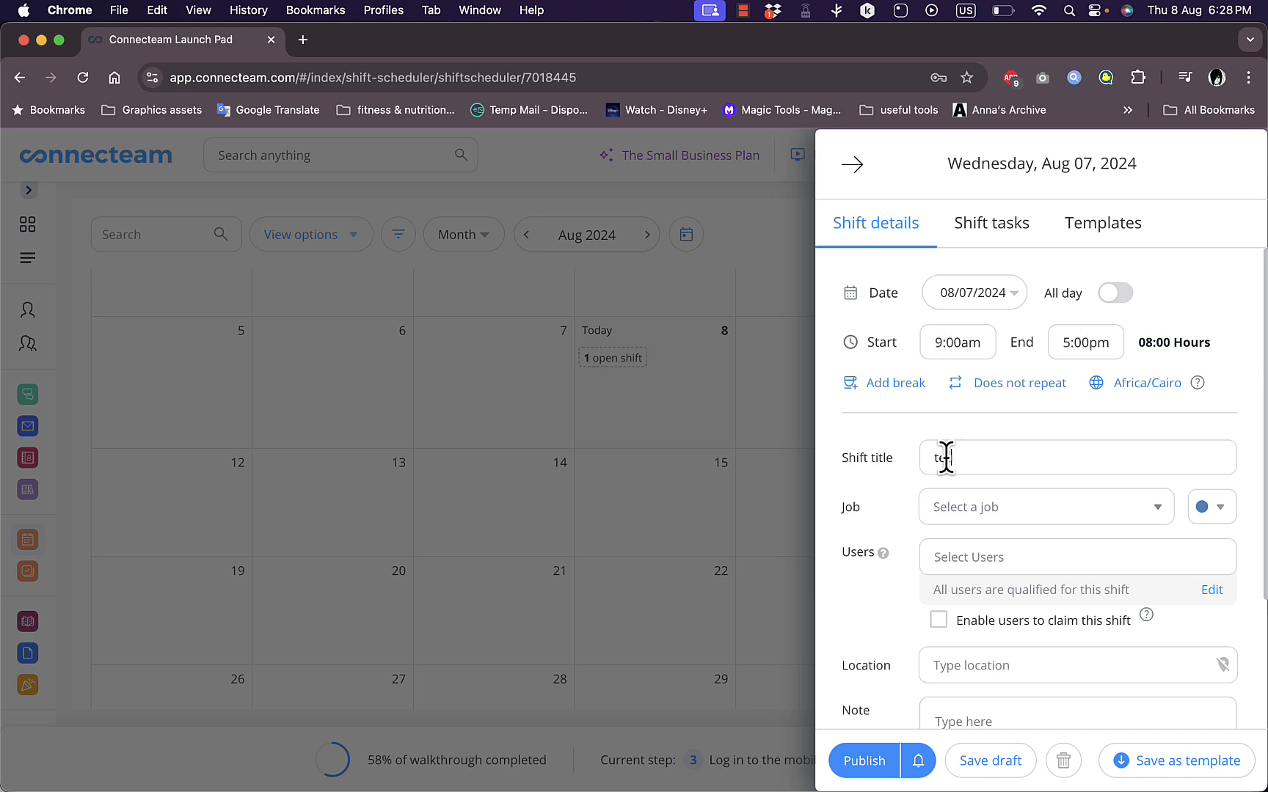
left_click(1128, 514)
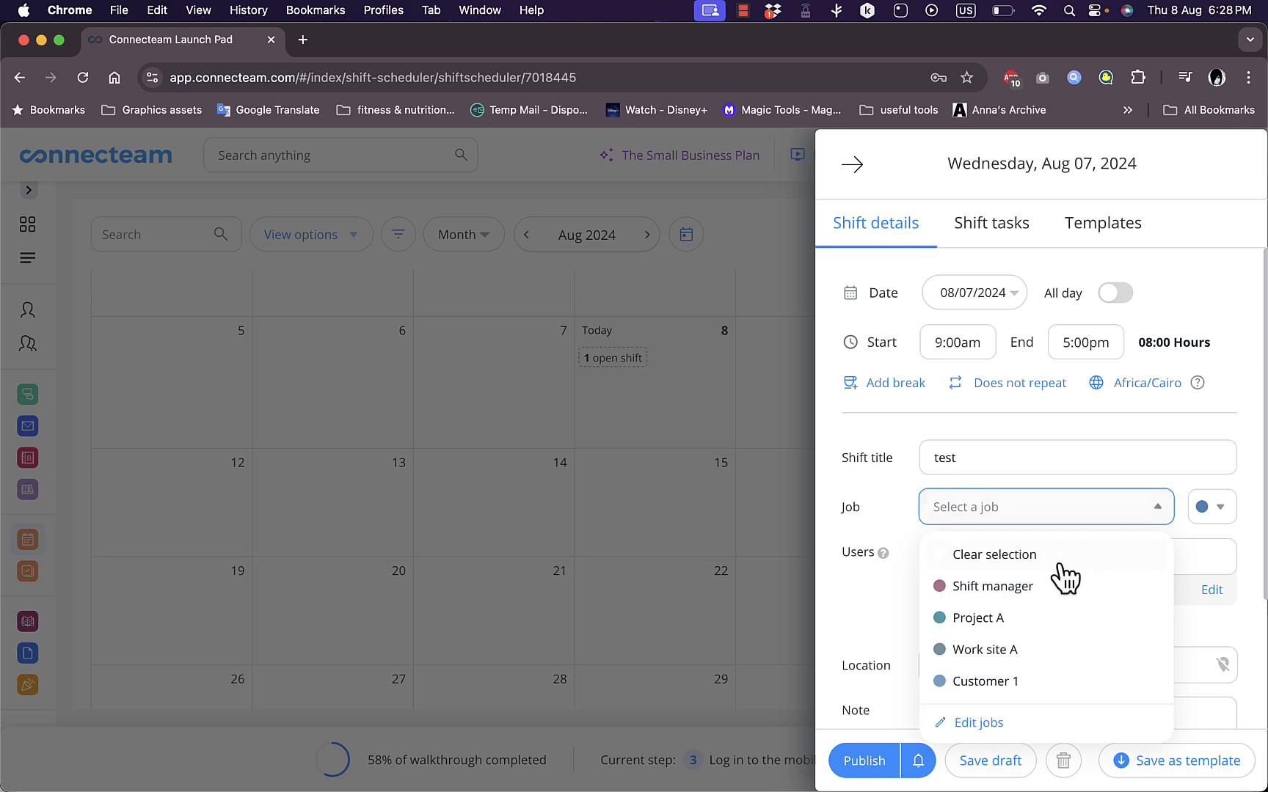
left_click(999, 618)
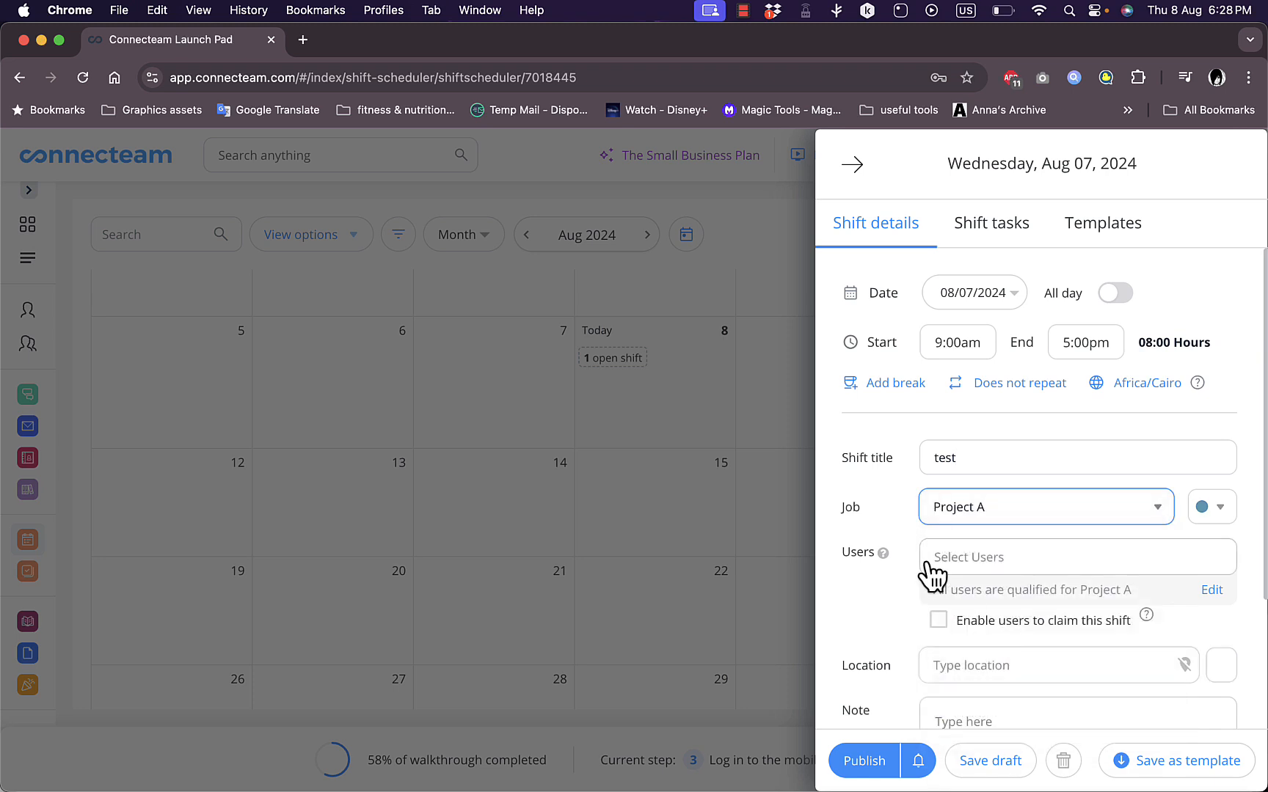
left_click(995, 563)
left_click(976, 663)
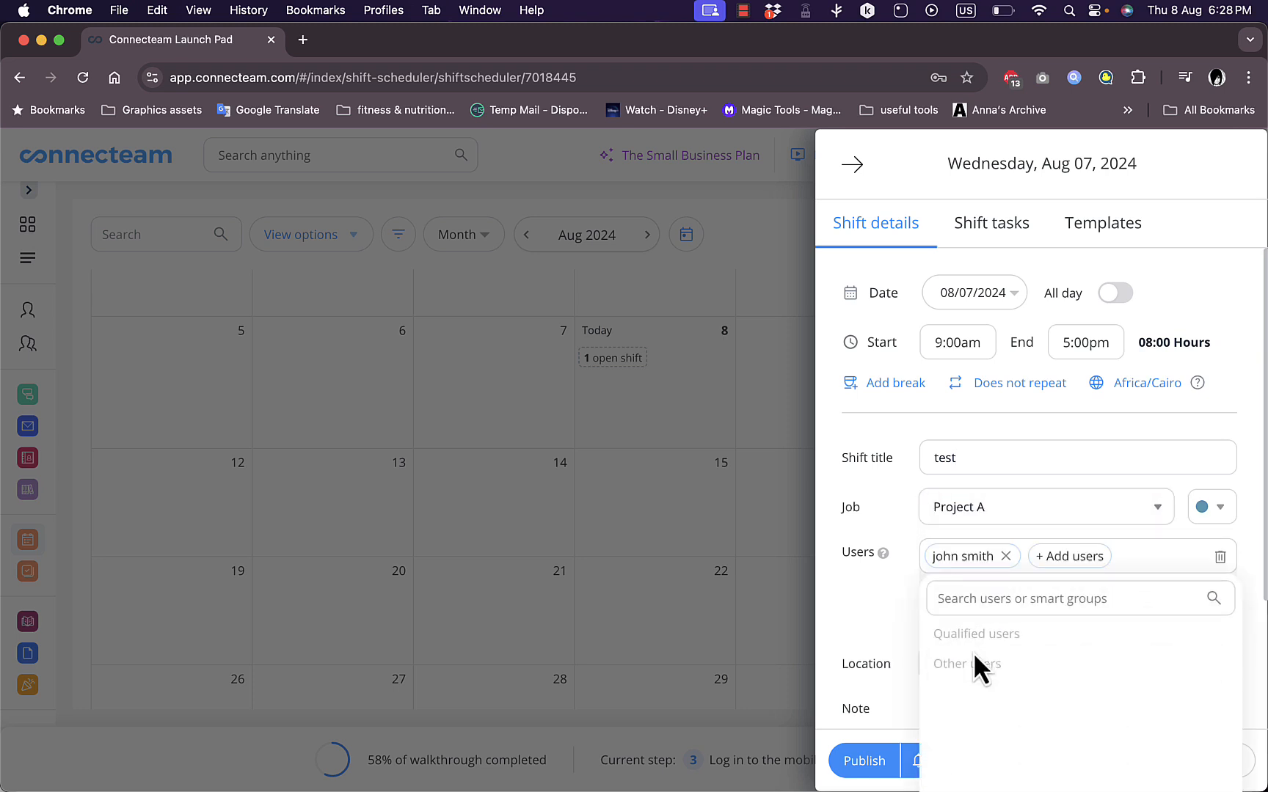
left_click(870, 615)
scroll(873, 636, "down", 5)
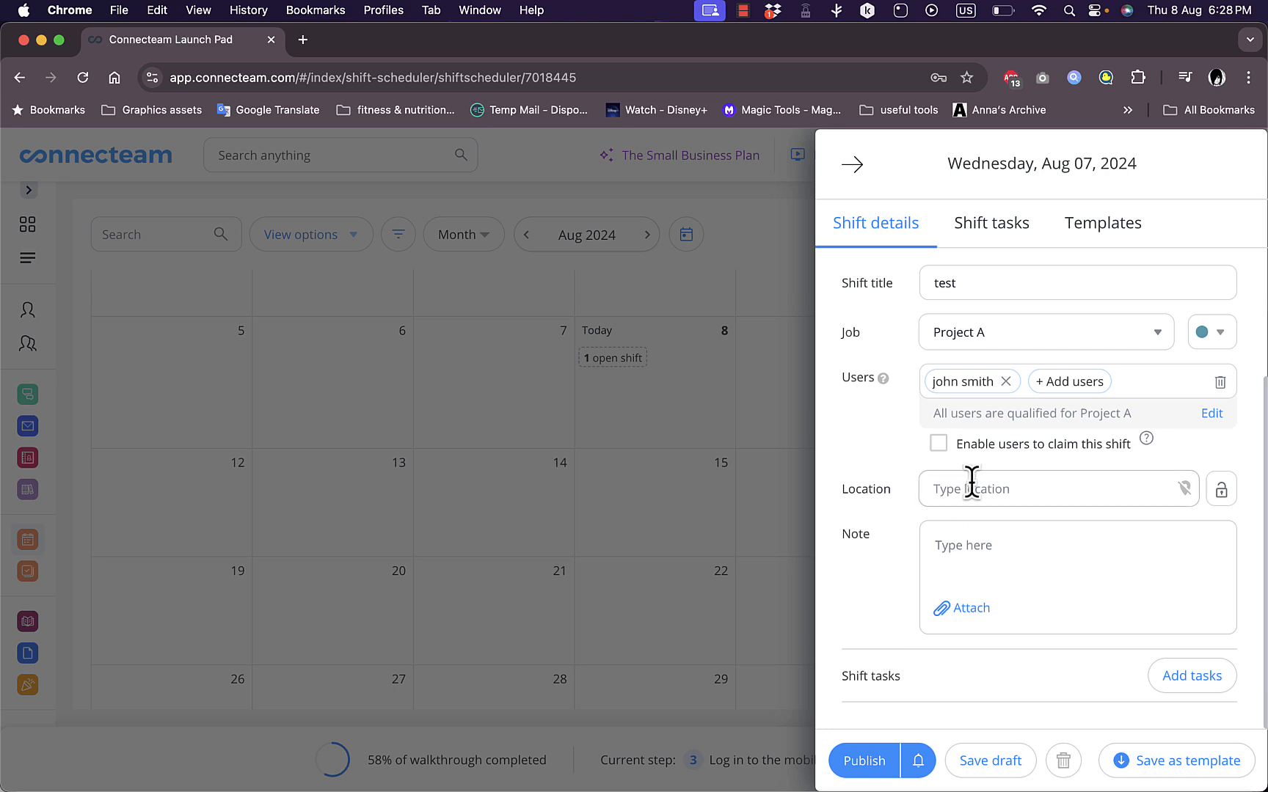
scroll(1001, 573, "up", 5)
Check the shift's tasks and available templates, return to its details, and publish the shift
left_click(998, 237)
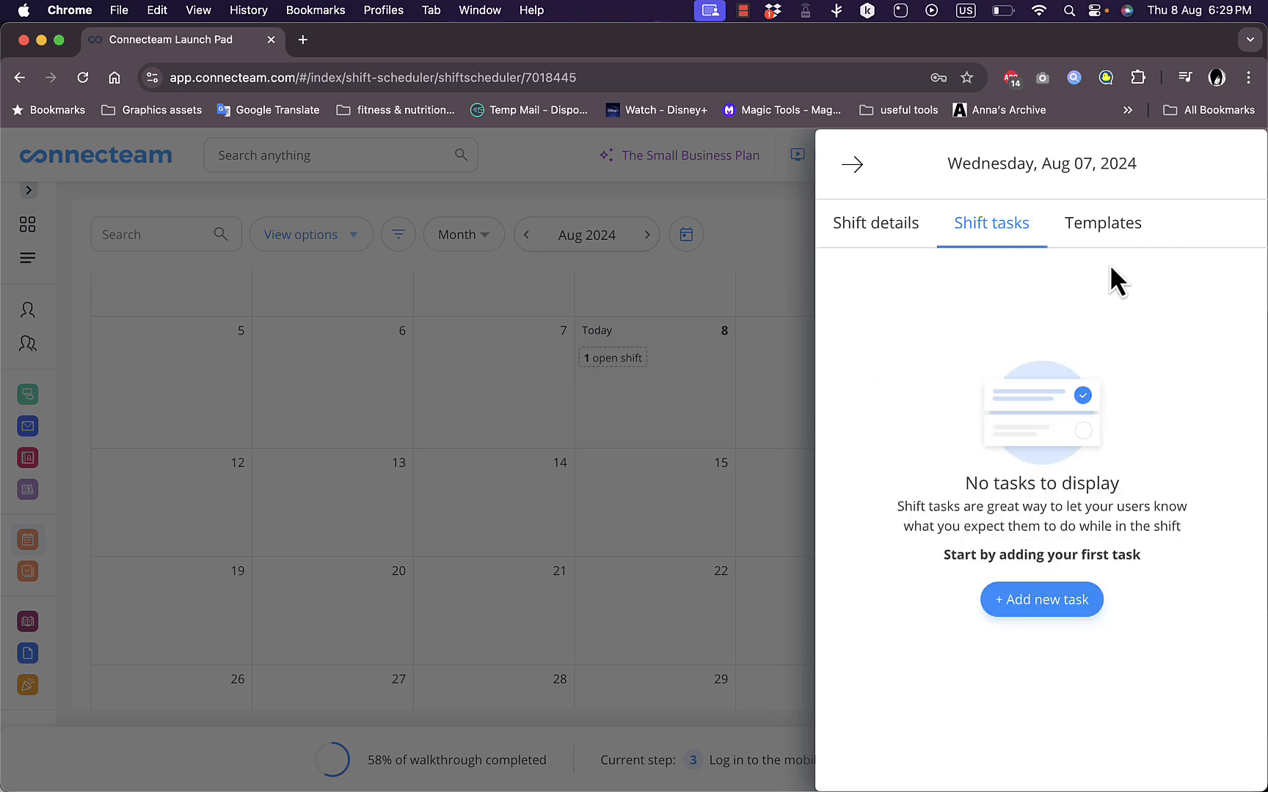
left_click(1108, 228)
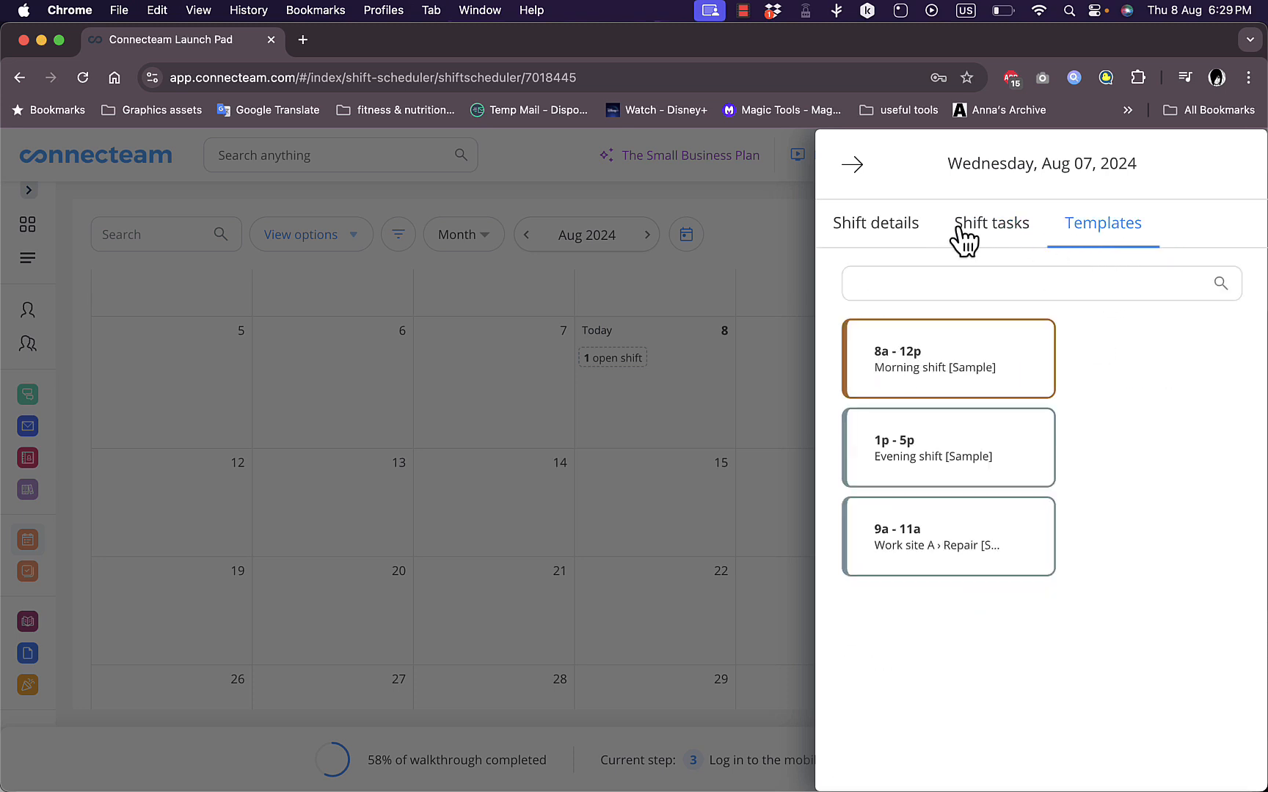
left_click(912, 231)
left_click(876, 769)
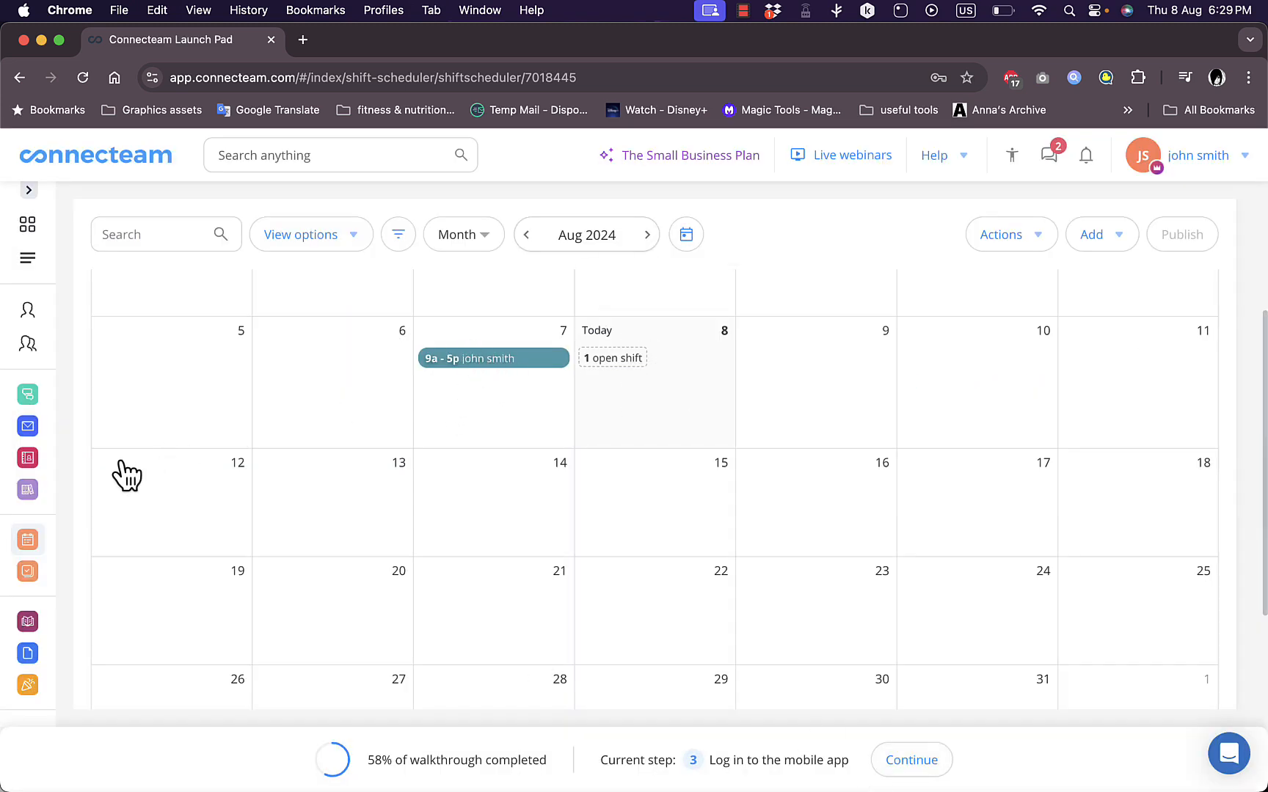
Go back to Quick Tasks and view the list of created tasks
left_click(30, 572)
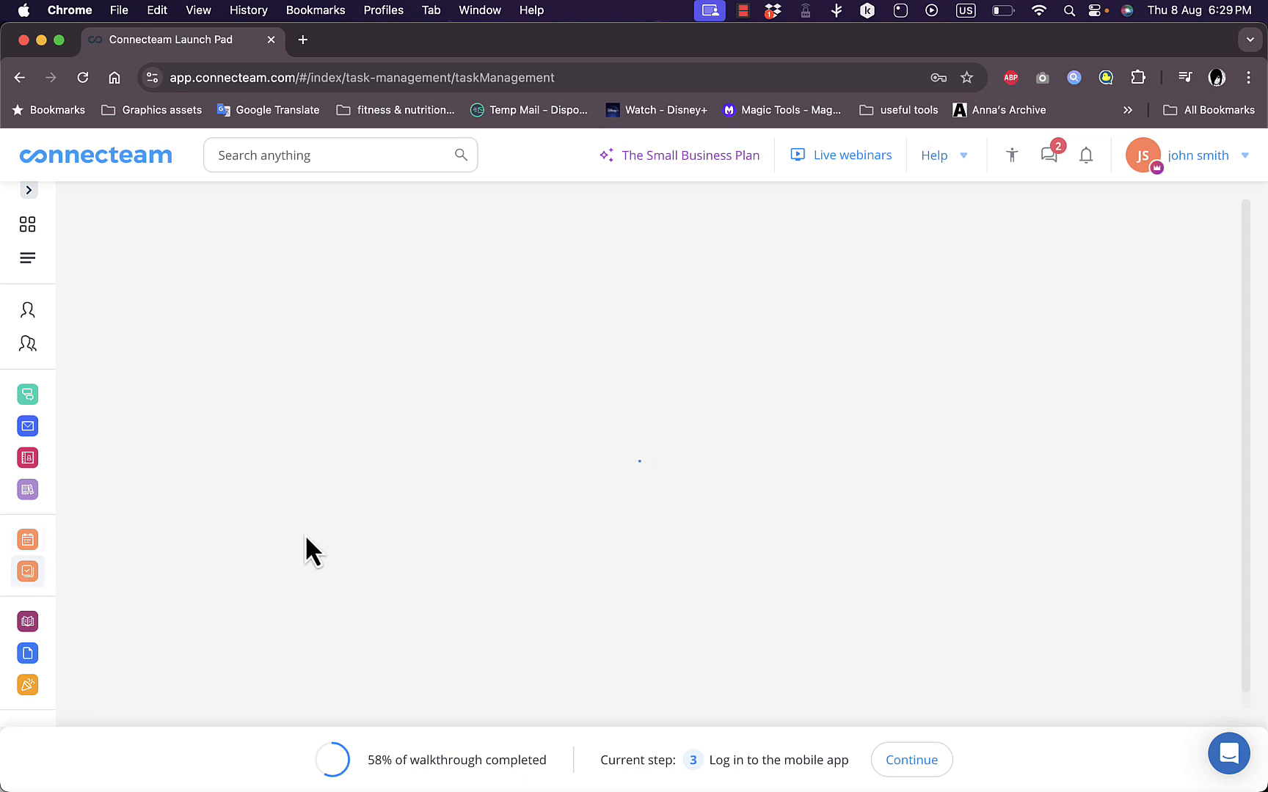
scroll(86, 549, "down", 4)
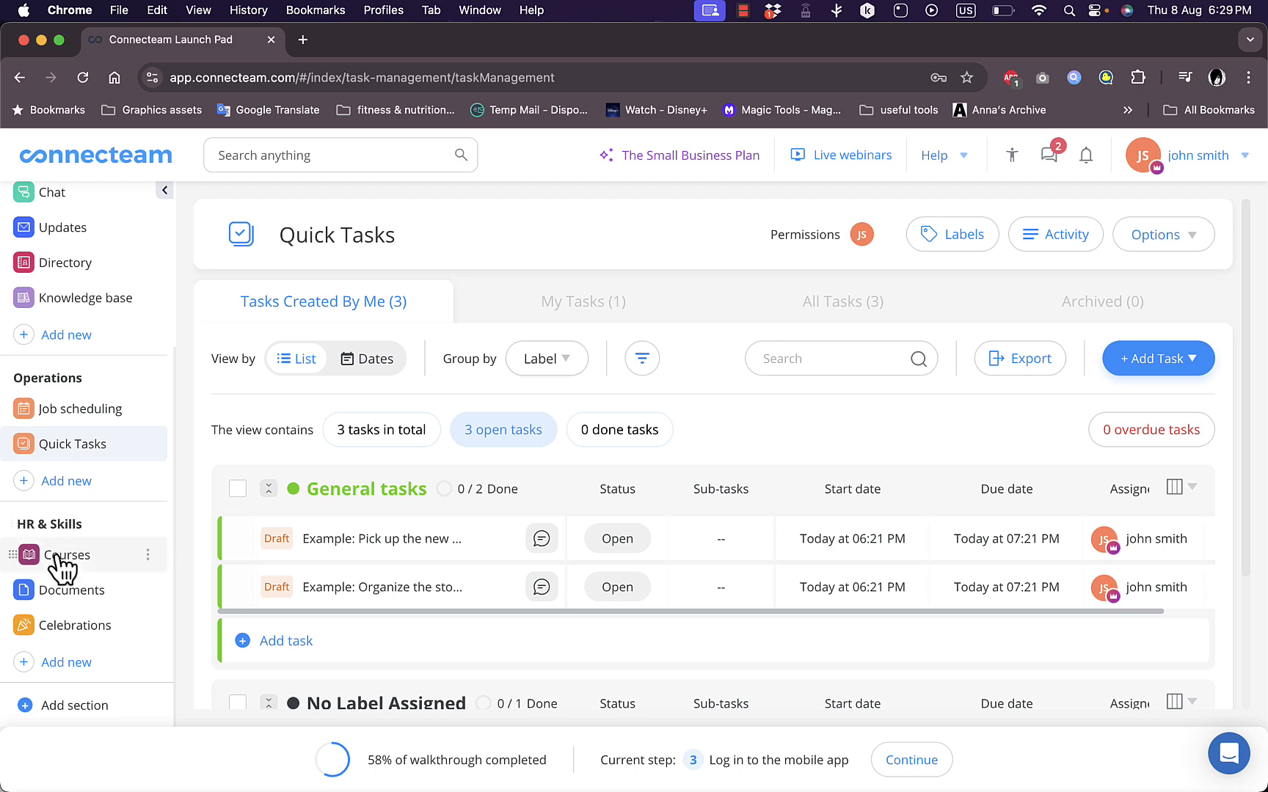